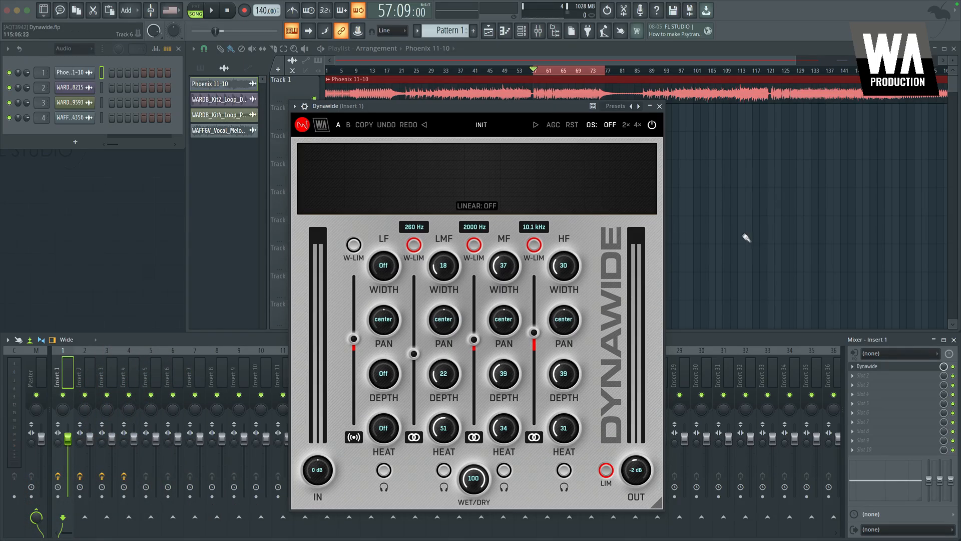
View the folders and presets in Dynawide's preset browser, and close it.
{"action": "left_click", "coordinate": [481, 125]}
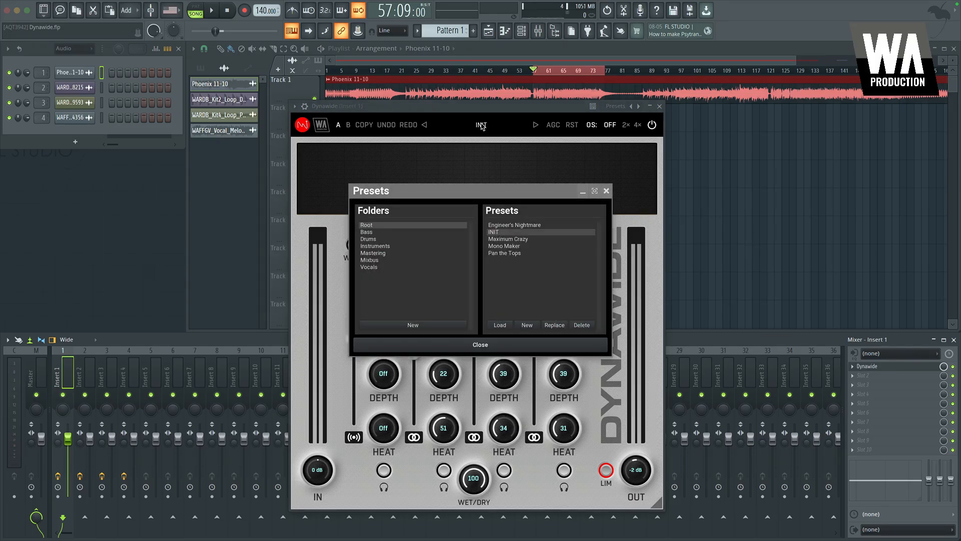
{"action": "left_click", "coordinate": [607, 192]}
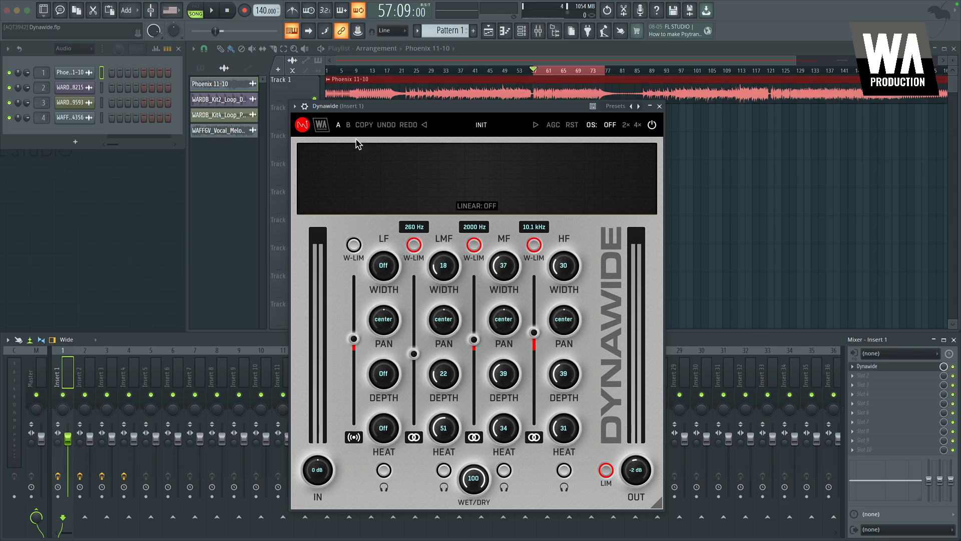
Lower the MF band's fader to about -7.7 dB and compare setting slots A and B, ending on A.
{"action": "left_click_drag", "start_coordinate": [474, 340], "coordinate": [473, 372]}
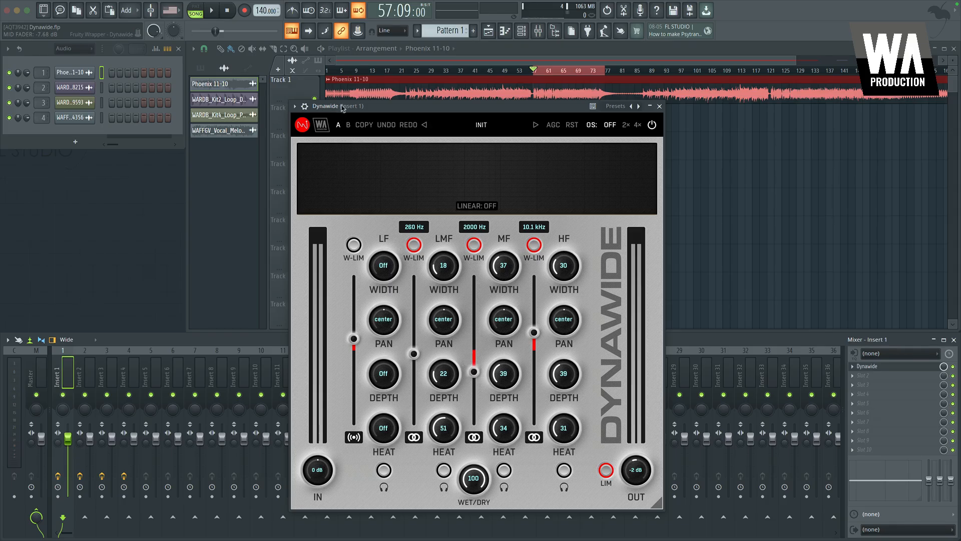
{"action": "left_click", "coordinate": [349, 126]}
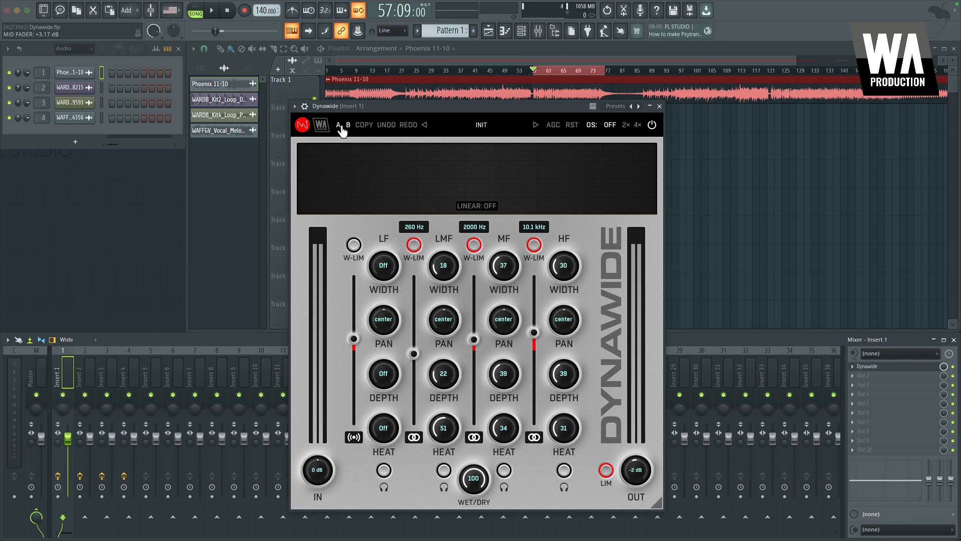
{"action": "left_click", "coordinate": [340, 126]}
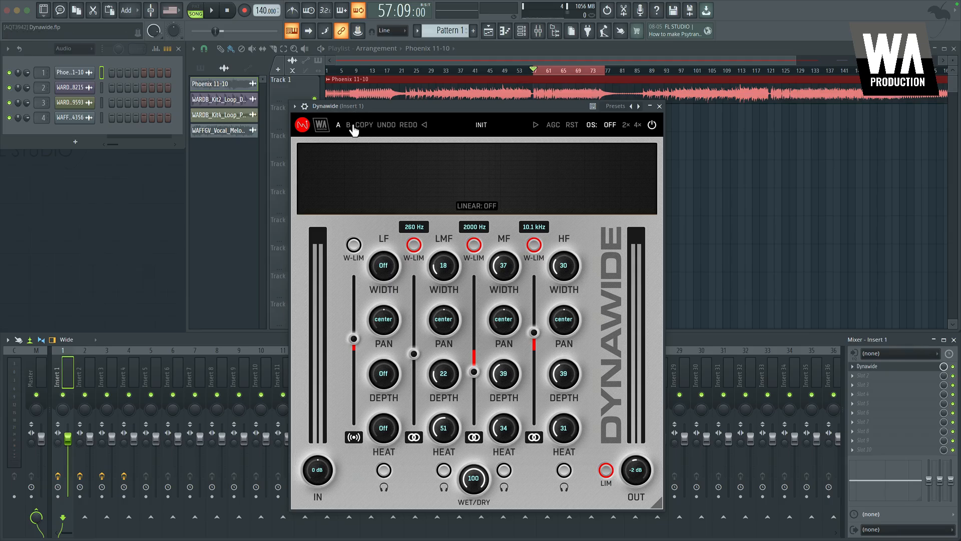
{"action": "left_click", "coordinate": [348, 125]}
{"action": "left_click", "coordinate": [338, 125]}
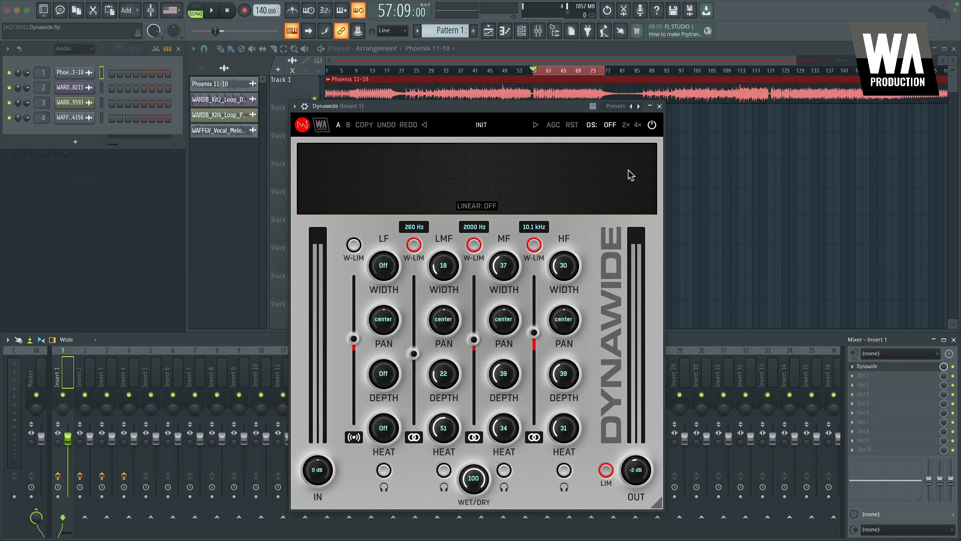
Adjust the crossover frequencies, leaving the first at 260 Hz, the second at 1621 Hz and the third at 15.0 kHz.
{"action": "left_click", "coordinate": [434, 233]}
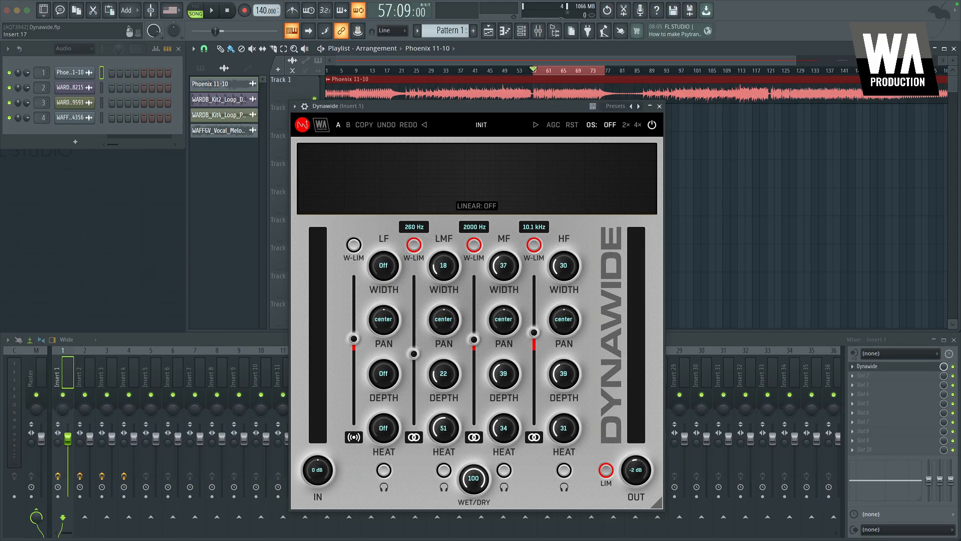
{"action": "left_click_drag", "start_coordinate": [411, 226], "coordinate": [427, 89]}
{"action": "left_click_drag", "start_coordinate": [472, 228], "coordinate": [472, 248]}
{"action": "left_click_drag", "start_coordinate": [488, 523], "coordinate": [453, 174]}
{"action": "left_click_drag", "start_coordinate": [538, 227], "coordinate": [537, 34]}
Switch linear mode on and back off, and enable the width limiter on the LF band while toggling the LMF one.
{"action": "left_click", "coordinate": [473, 206]}
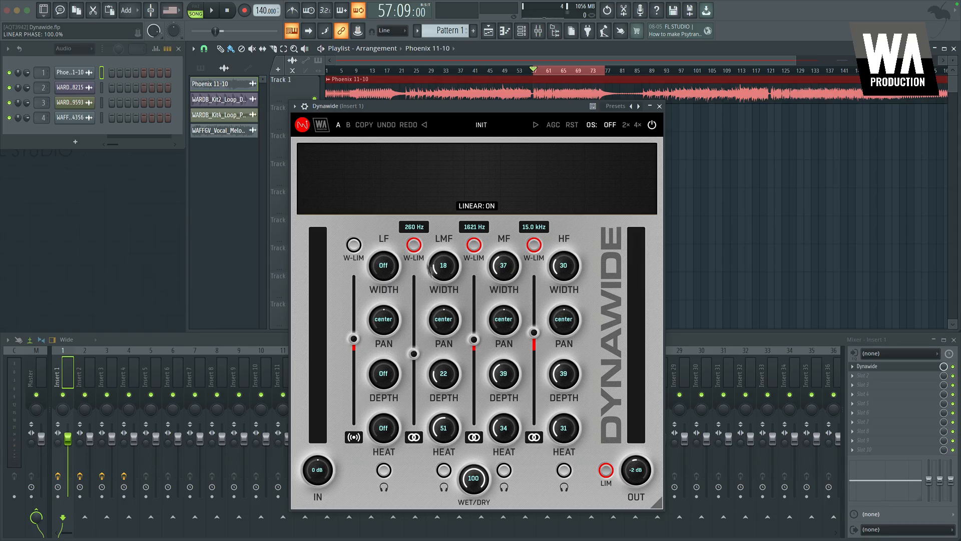
{"action": "left_click", "coordinate": [482, 207]}
{"action": "left_click", "coordinate": [354, 244]}
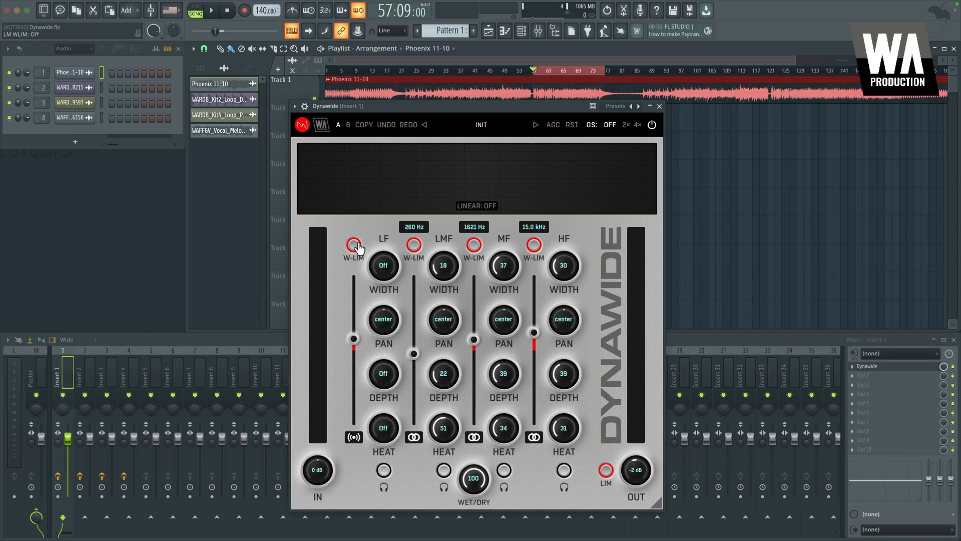
{"action": "left_click", "coordinate": [414, 245]}
{"action": "left_click", "coordinate": [414, 245]}
Set the LF band's width to 100 and the LMF band's width to 85.
{"action": "left_click_drag", "start_coordinate": [445, 265], "coordinate": [445, 258]}
{"action": "left_click_drag", "start_coordinate": [384, 265], "coordinate": [384, 221]}
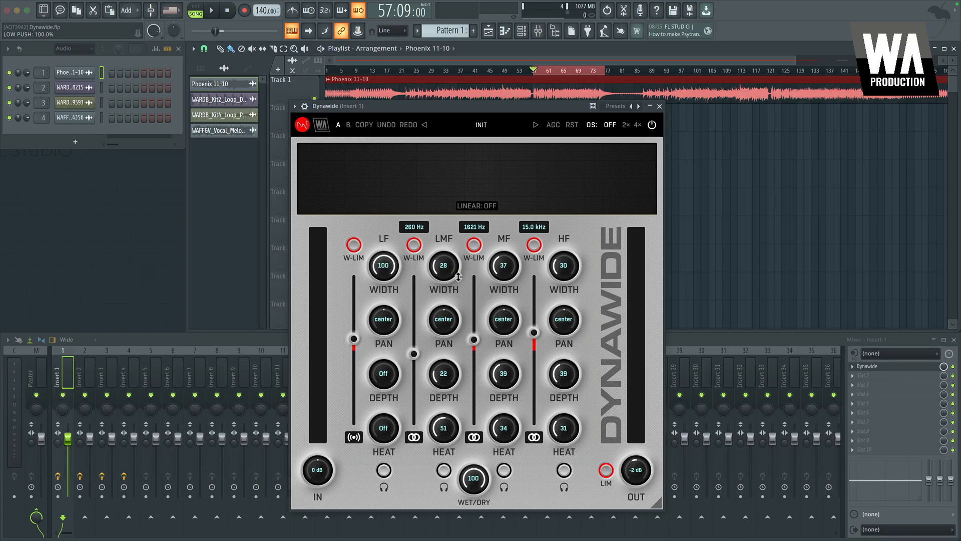
{"action": "left_click_drag", "start_coordinate": [458, 276], "coordinate": [458, 246]}
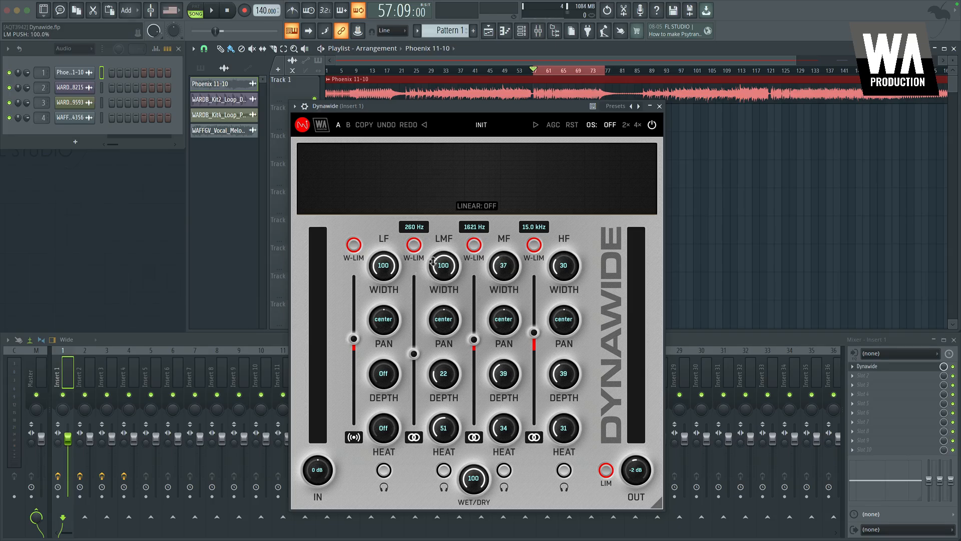
{"action": "mouse_move", "coordinate": [441, 258]}
{"action": "left_mouse_down"}
{"action": "mouse_move", "coordinate": [442, 271]}
{"action": "mouse_move", "coordinate": [440, 258]}
{"action": "left_mouse_up"}
Pan the LF band 29% left and nudge the LMF band's fader slightly down.
{"action": "left_click_drag", "start_coordinate": [384, 318], "coordinate": [383, 345]}
{"action": "left_click_drag", "start_coordinate": [383, 319], "coordinate": [384, 384]}
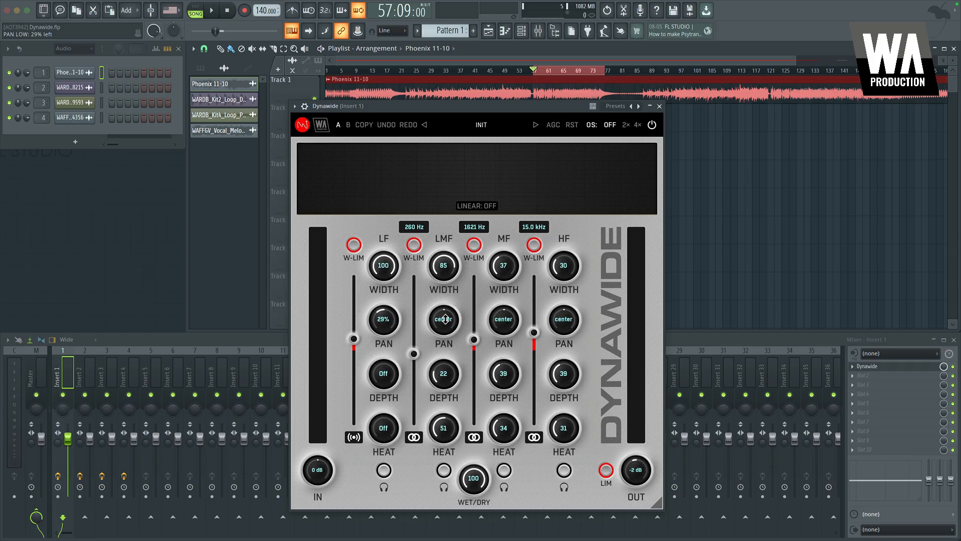
{"action": "left_click_drag", "start_coordinate": [414, 354], "coordinate": [414, 355]}
Set the LMF depth to 82, the MF depth to 100 and the LF heat to 80.
{"action": "left_click_drag", "start_coordinate": [441, 371], "coordinate": [451, 308]}
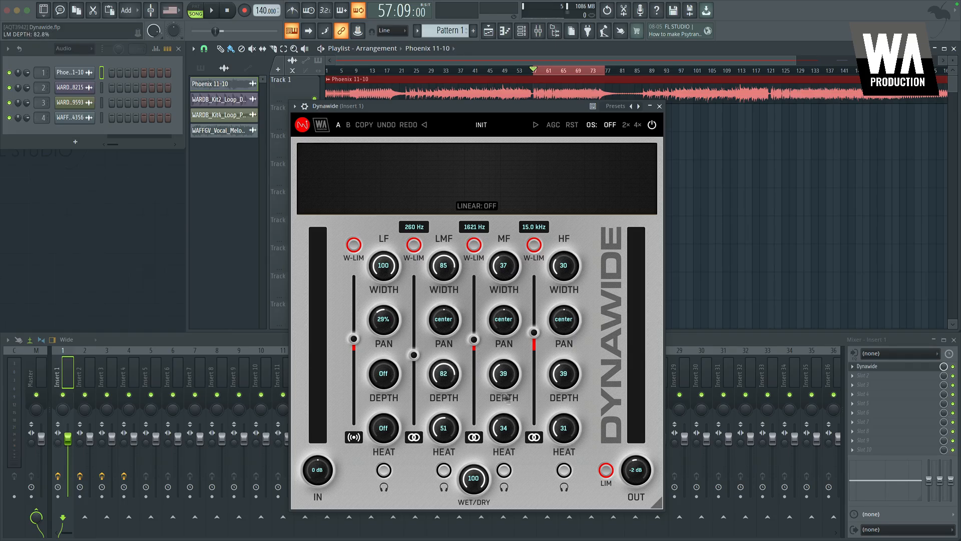
{"action": "left_click_drag", "start_coordinate": [505, 364], "coordinate": [504, 333]}
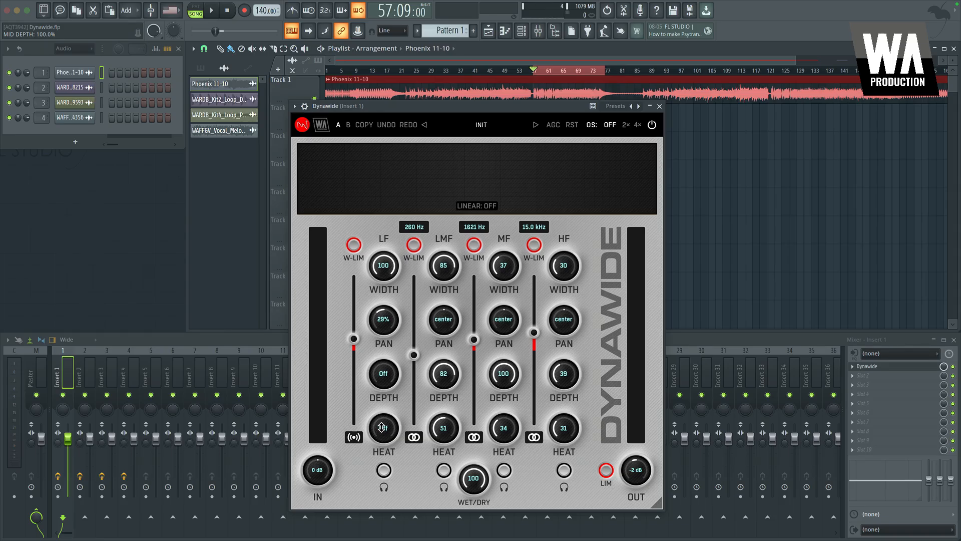
{"action": "mouse_move", "coordinate": [382, 427]}
{"action": "left_mouse_down"}
{"action": "mouse_move", "coordinate": [381, 400]}
{"action": "mouse_move", "coordinate": [383, 408]}
{"action": "left_mouse_up"}
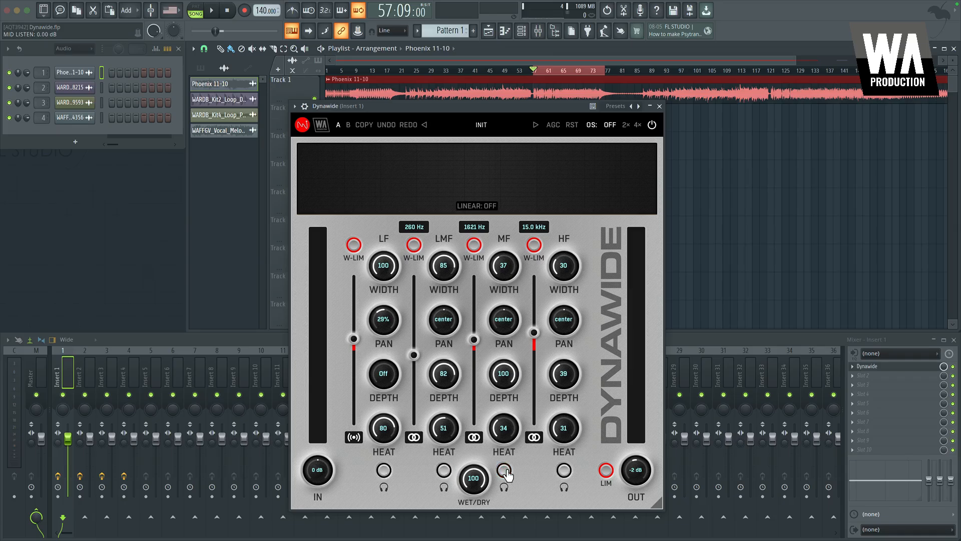
Cycle the LF band's stereo mode and lower the first crossover frequency to 150 Hz.
{"action": "left_click", "coordinate": [354, 438]}
{"action": "left_click", "coordinate": [354, 437]}
{"action": "left_click_drag", "start_coordinate": [412, 226], "coordinate": [412, 228]}
Cycle the stereo modes of all four bands, leaving each band on the linked-circles mode.
{"action": "left_click", "coordinate": [354, 437]}
{"action": "left_click", "coordinate": [414, 437]}
{"action": "left_click", "coordinate": [474, 437]}
{"action": "left_click", "coordinate": [534, 437]}
{"action": "left_click", "coordinate": [534, 437]}
{"action": "left_click", "coordinate": [474, 437]}
{"action": "left_click", "coordinate": [414, 437]}
{"action": "left_click", "coordinate": [354, 438]}
Raise the LF fader slightly, set the LMF fader to -4.80 dB and try the wet/dry control.
{"action": "mouse_move", "coordinate": [354, 339]}
{"action": "left_mouse_down"}
{"action": "mouse_move", "coordinate": [353, 379]}
{"action": "mouse_move", "coordinate": [353, 319]}
{"action": "mouse_move", "coordinate": [353, 343]}
{"action": "mouse_move", "coordinate": [354, 330]}
{"action": "left_mouse_up"}
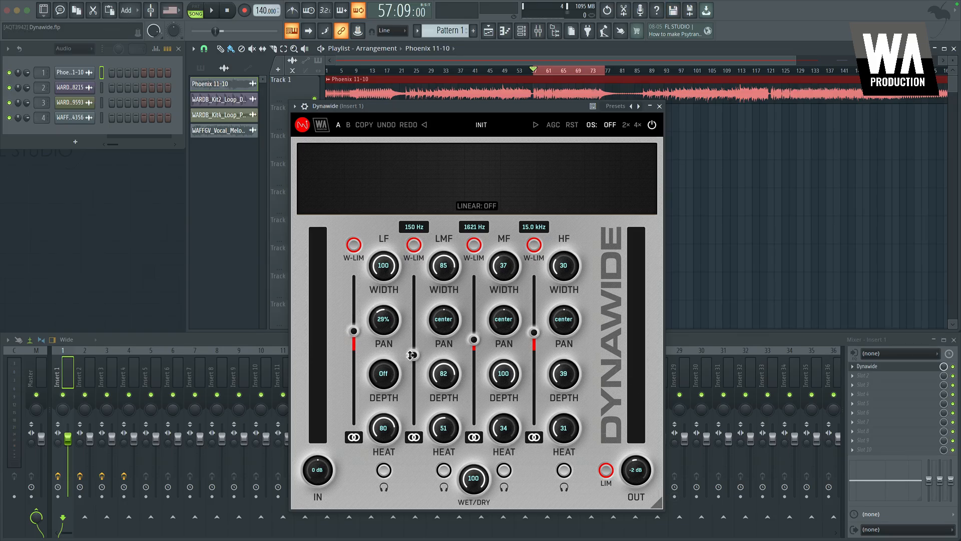
{"action": "left_click_drag", "start_coordinate": [414, 355], "coordinate": [415, 369]}
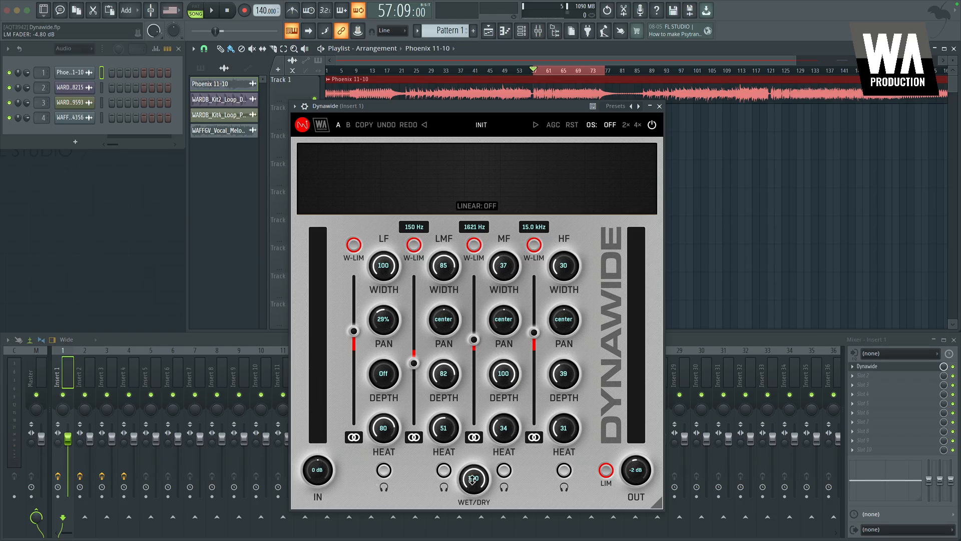
{"action": "left_click_drag", "start_coordinate": [472, 479], "coordinate": [474, 449]}
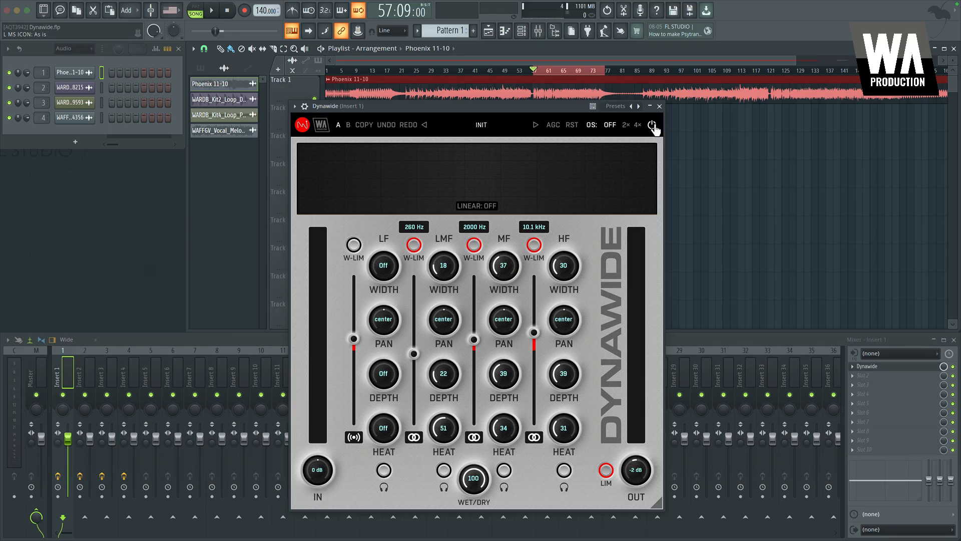
Listen to the song from bar 57 with Dynawide bypassed, and return the playhead to bar 57.
{"action": "left_click", "coordinate": [530, 74]}
{"action": "key", "text": "space"}
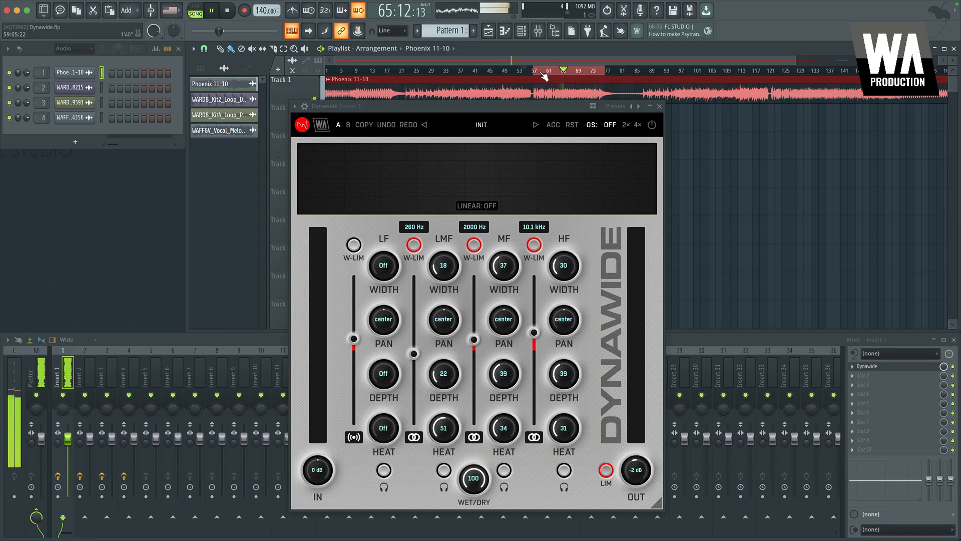
{"action": "key", "text": "space"}
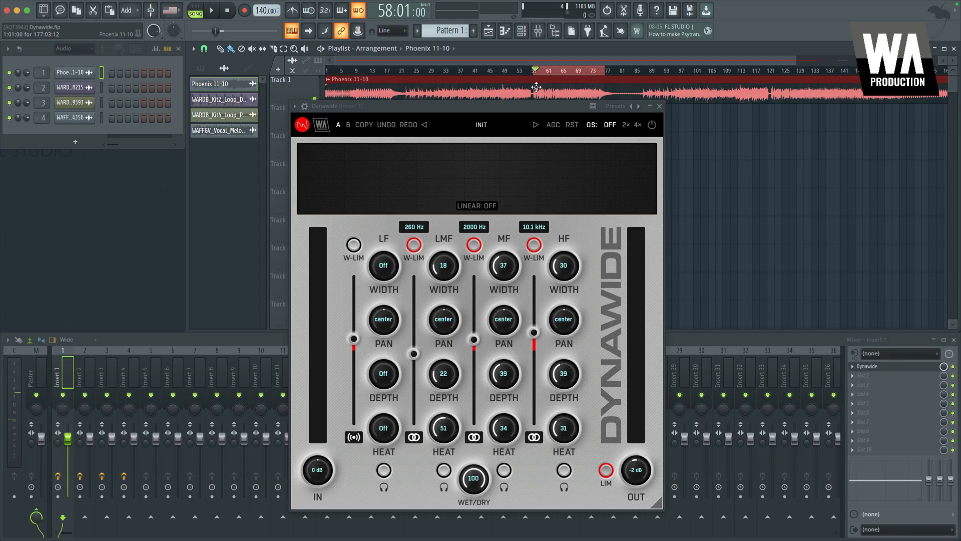
{"action": "scroll", "coordinate": [539, 75], "scroll_direction": "up", "scroll_amount": 4}
{"action": "left_click", "coordinate": [532, 76]}
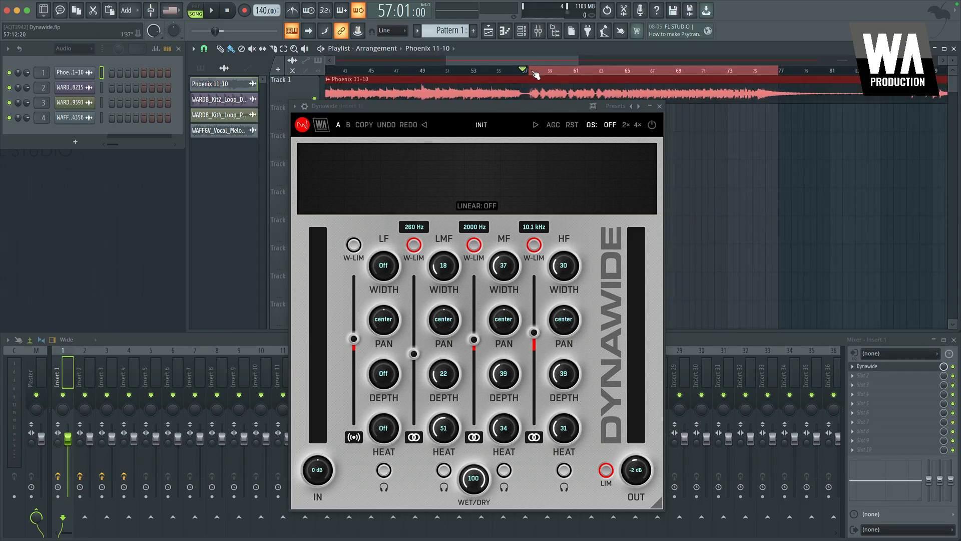
Load the Mono Maker preset from the Root folder and close the preset browser.
{"action": "left_click", "coordinate": [479, 125]}
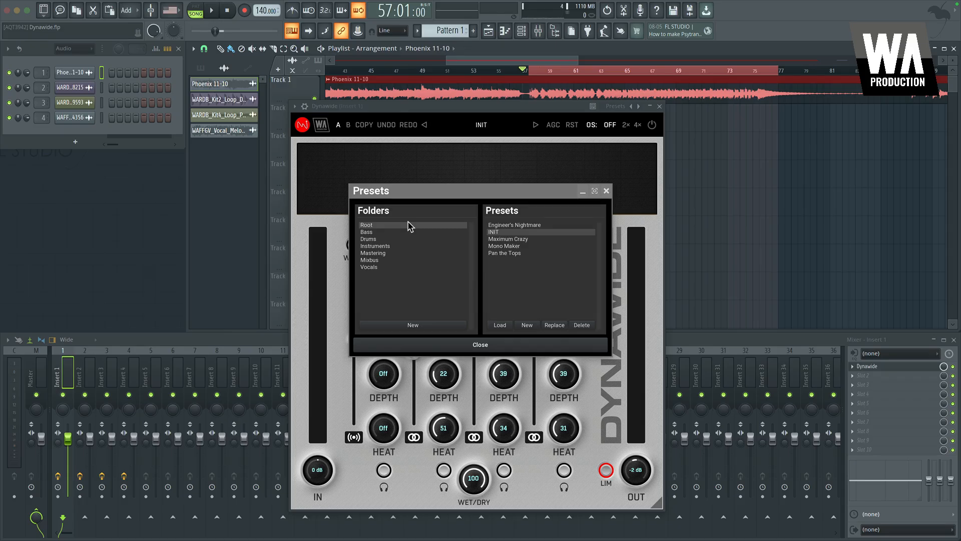
{"action": "double_click", "coordinate": [506, 246]}
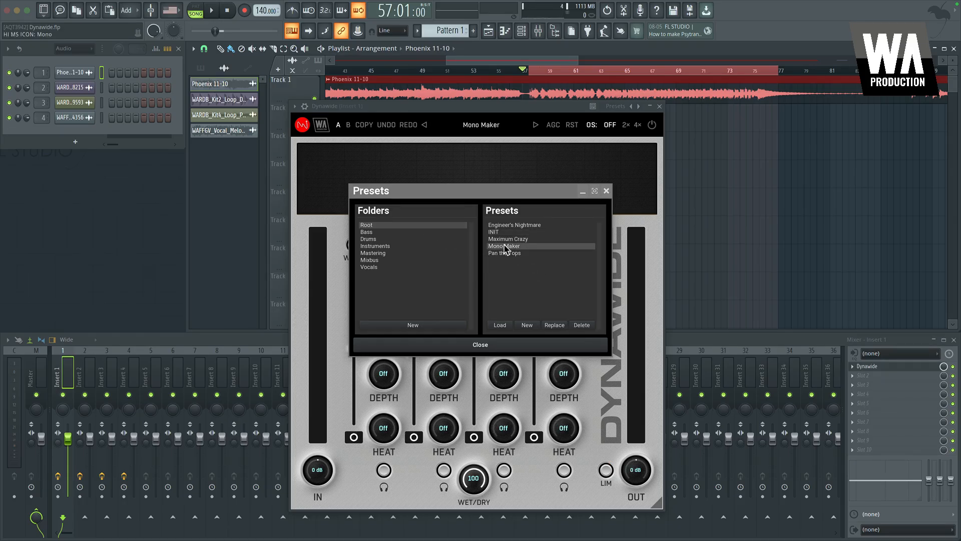
{"action": "left_click", "coordinate": [480, 344]}
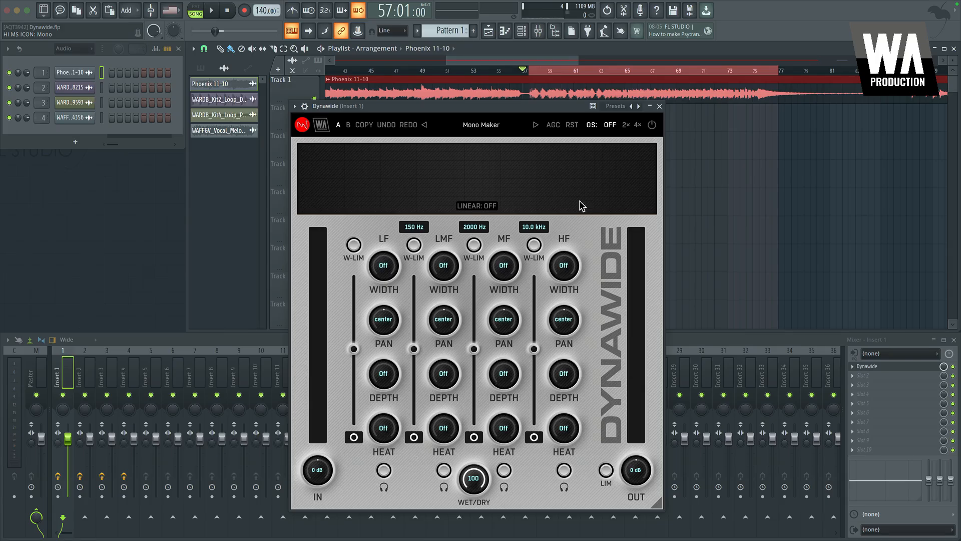
Play the song from bar 57 to compare the Mono Maker preset with the bypassed sound, ending with Dynawide active.
{"action": "left_click", "coordinate": [531, 73]}
{"action": "key", "text": "space"}
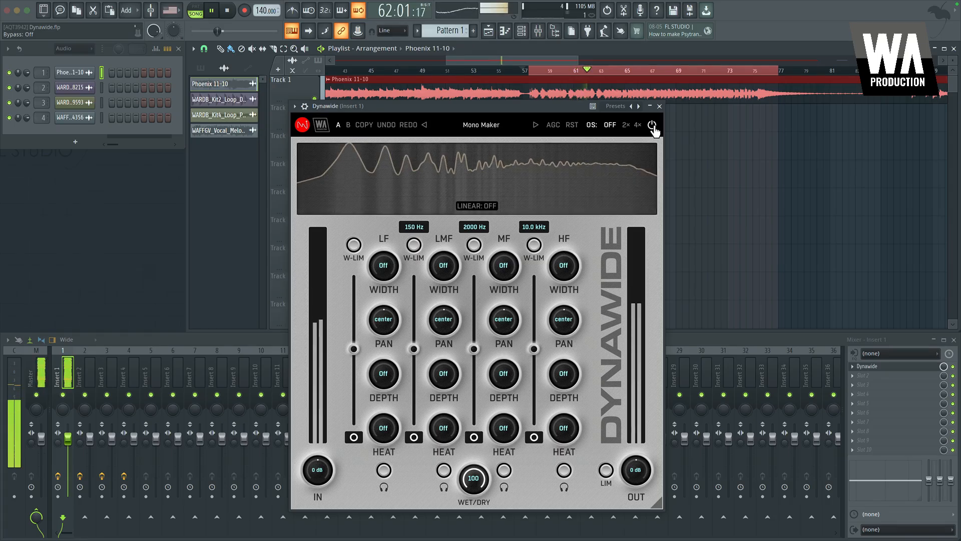
{"action": "key", "text": "space"}
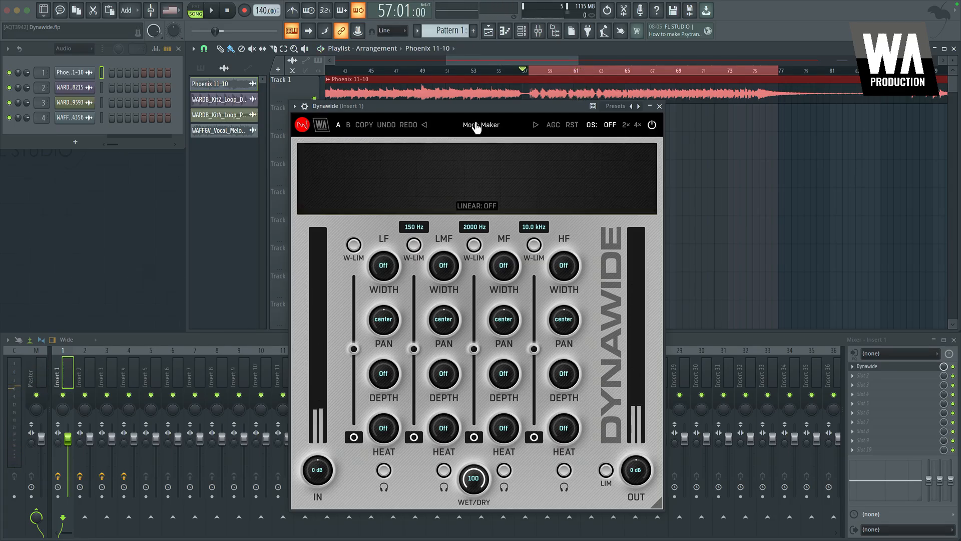
Load the Master Bus Uplifter 2 preset from the Mastering folder and close the preset browser.
{"action": "left_click", "coordinate": [476, 128]}
{"action": "left_click", "coordinate": [383, 253]}
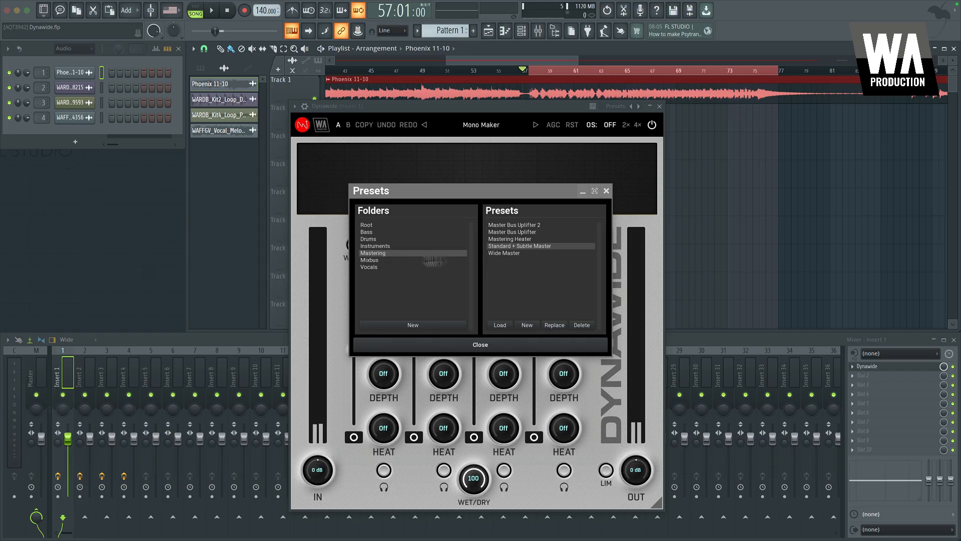
{"action": "left_click", "coordinate": [510, 225]}
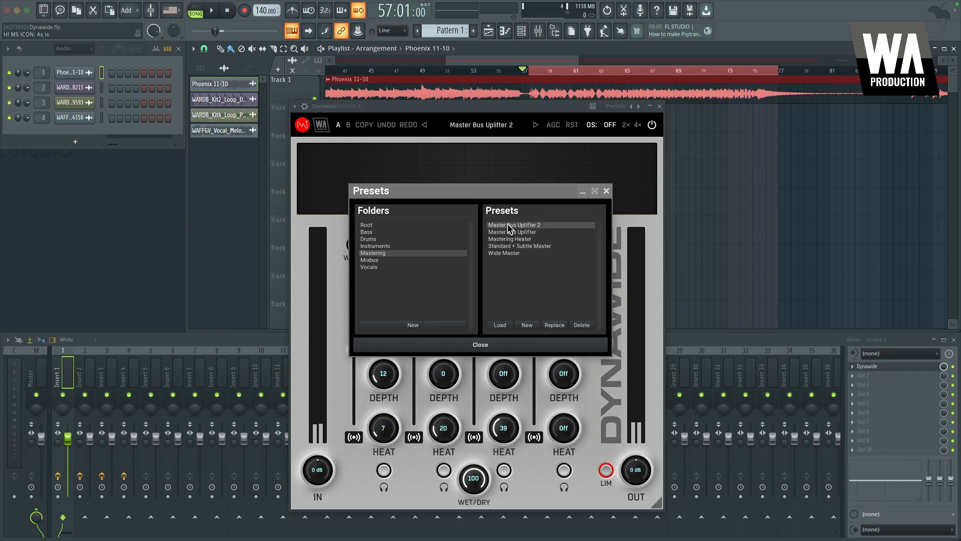
{"action": "left_click", "coordinate": [606, 192]}
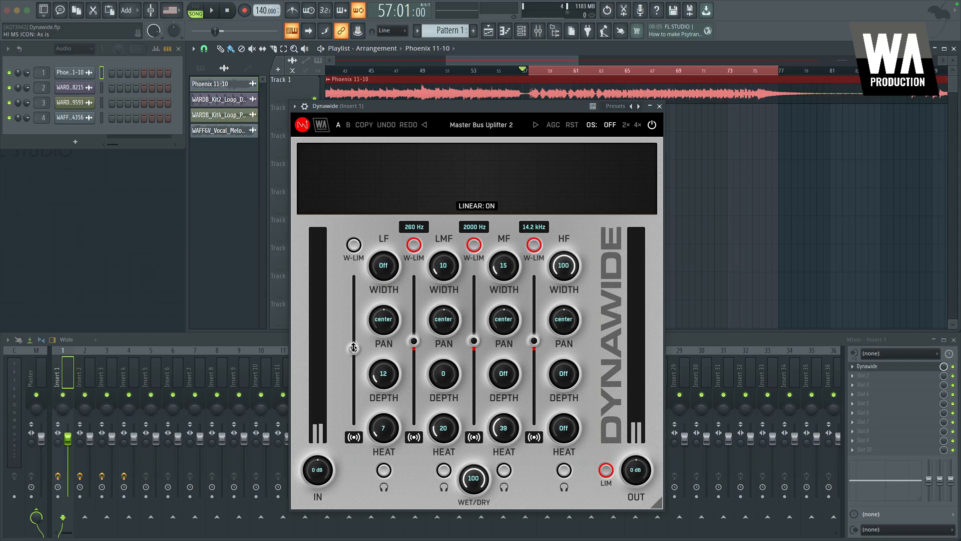
Play the song from bar 57 while toggling Dynawide's bypass, and reduce the output level to -2 dB.
{"action": "left_click_drag", "start_coordinate": [446, 262], "coordinate": [447, 275]}
{"action": "key", "text": "space"}
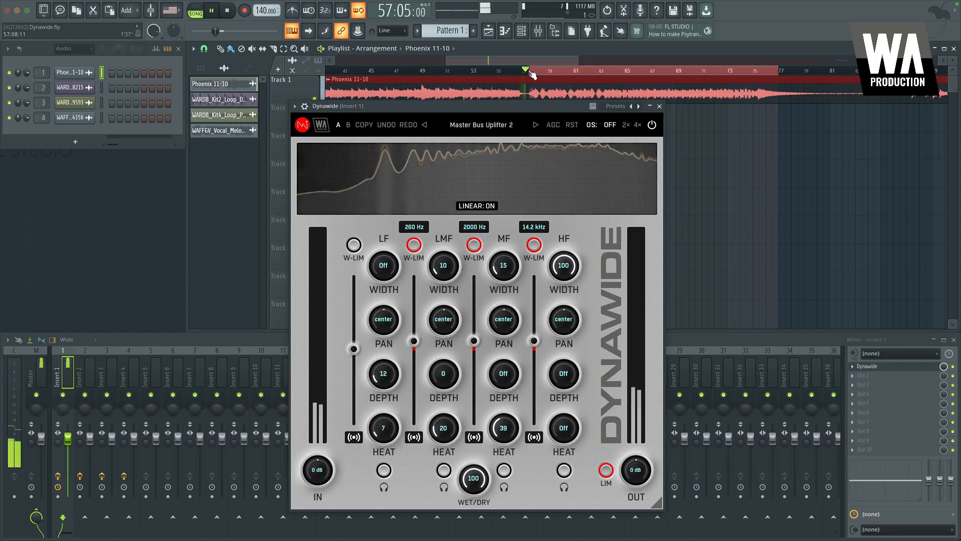
{"action": "left_click", "coordinate": [652, 127]}
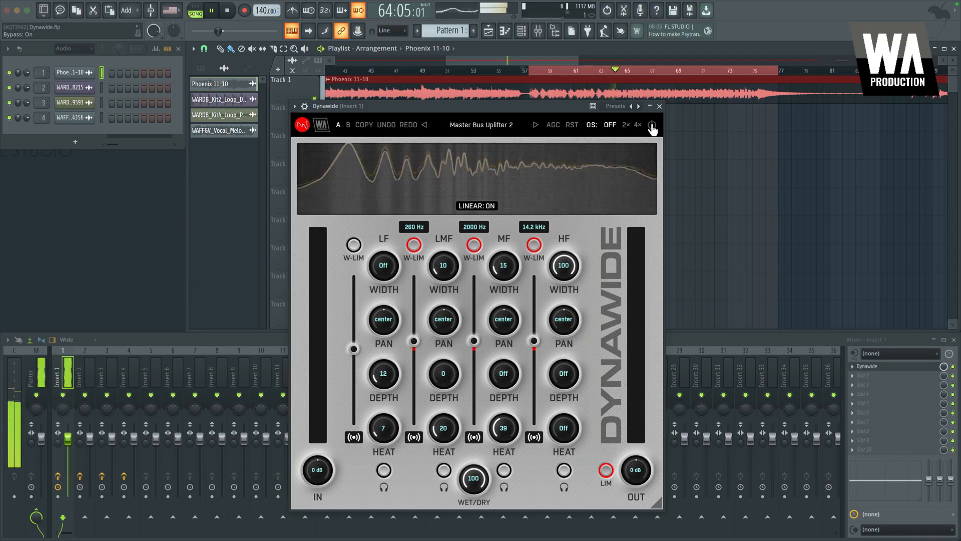
{"action": "left_click", "coordinate": [652, 126]}
{"action": "left_click_drag", "start_coordinate": [636, 470], "coordinate": [636, 481]}
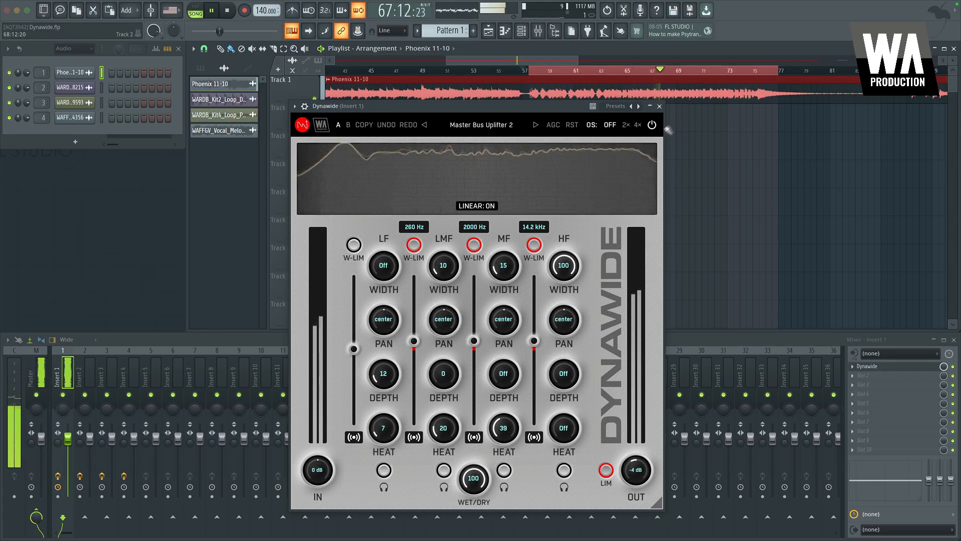
{"action": "key", "text": "space"}
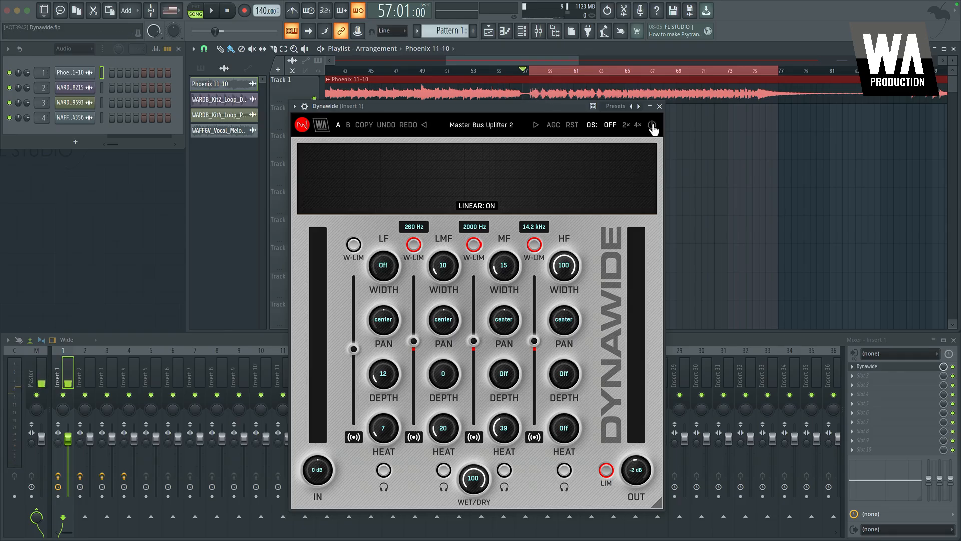
Play the song from bar 57 bypassed and with the Master Bus Uplifter 2 preset active, and stop playback.
{"action": "key", "text": "space"}
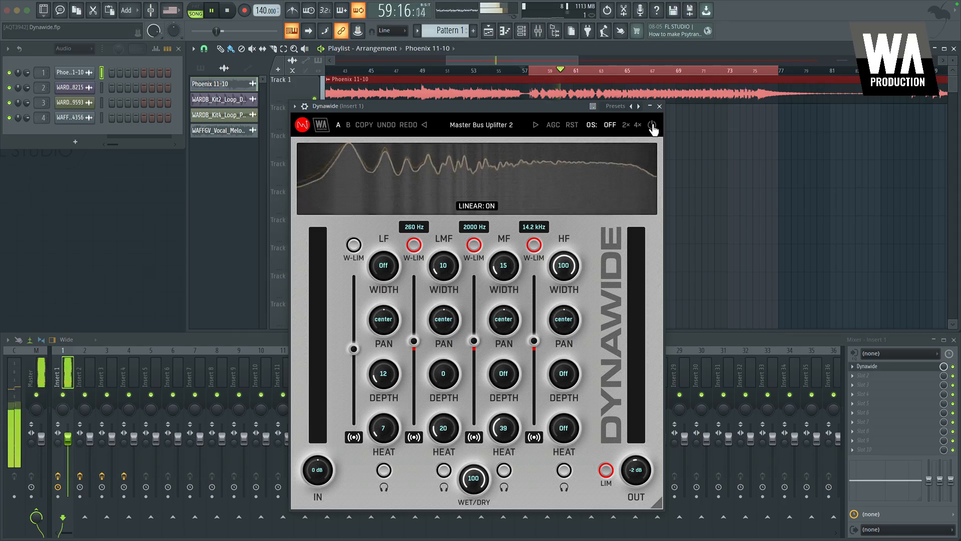
{"action": "left_click", "coordinate": [653, 126]}
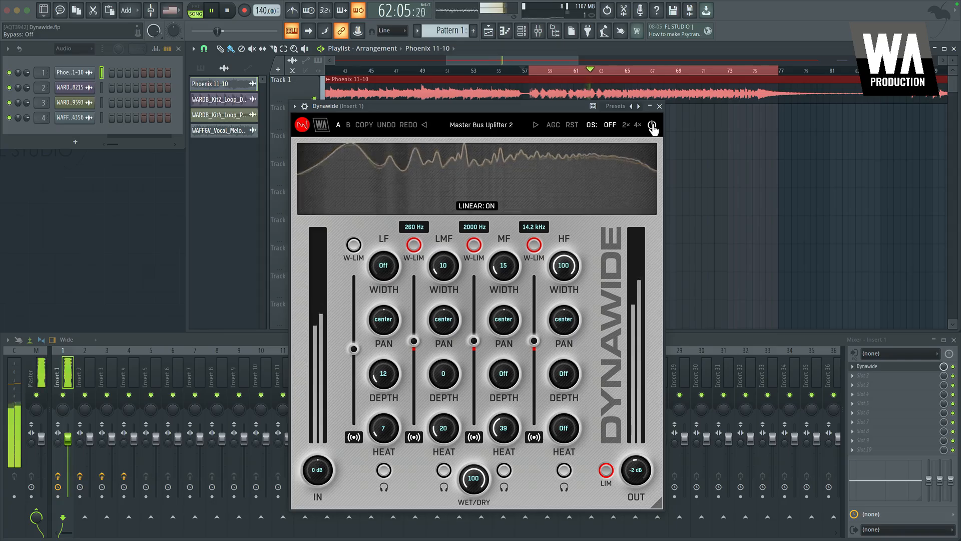
{"action": "key", "text": "space"}
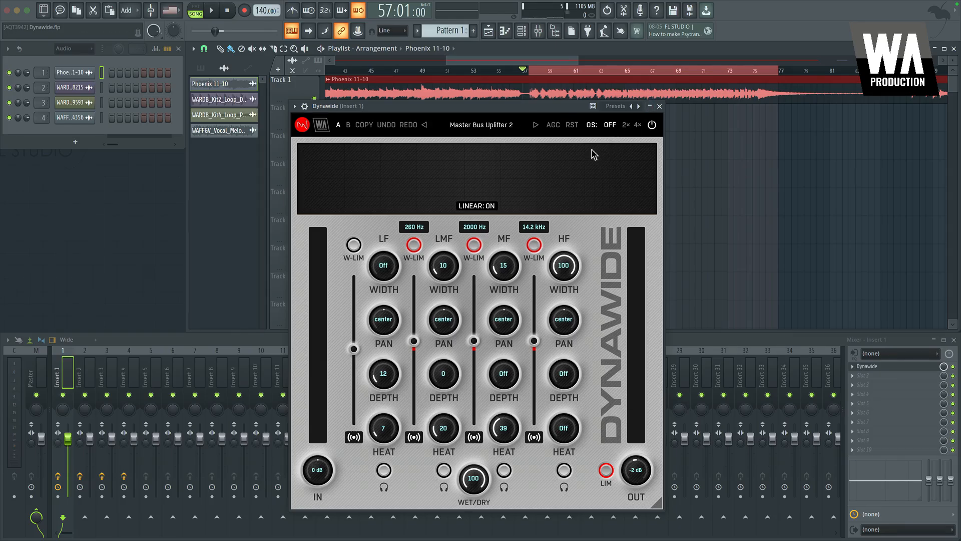
Load the Master Bus Uplifter preset and play the song from bar 57, comparing the bypassed and processed sound.
{"action": "left_click", "coordinate": [535, 125]}
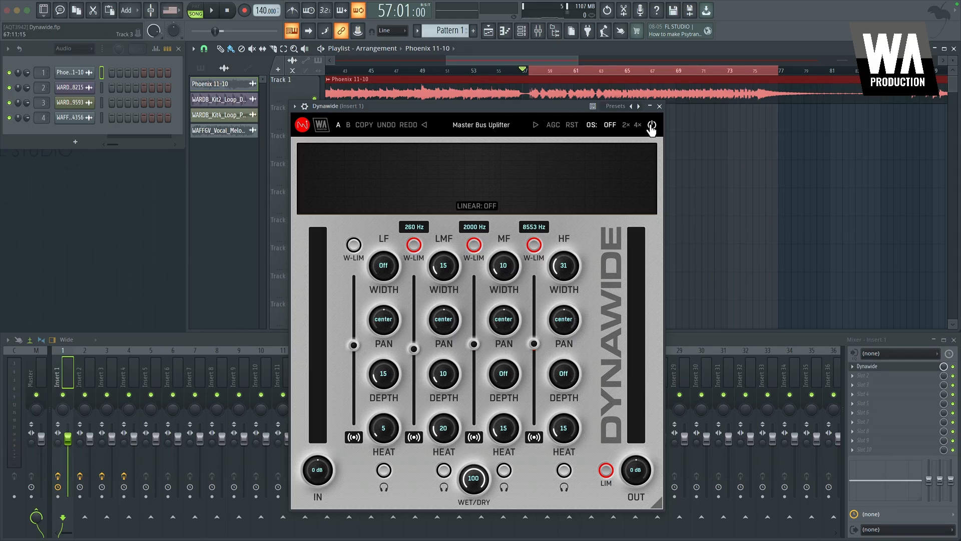
{"action": "key", "text": "space"}
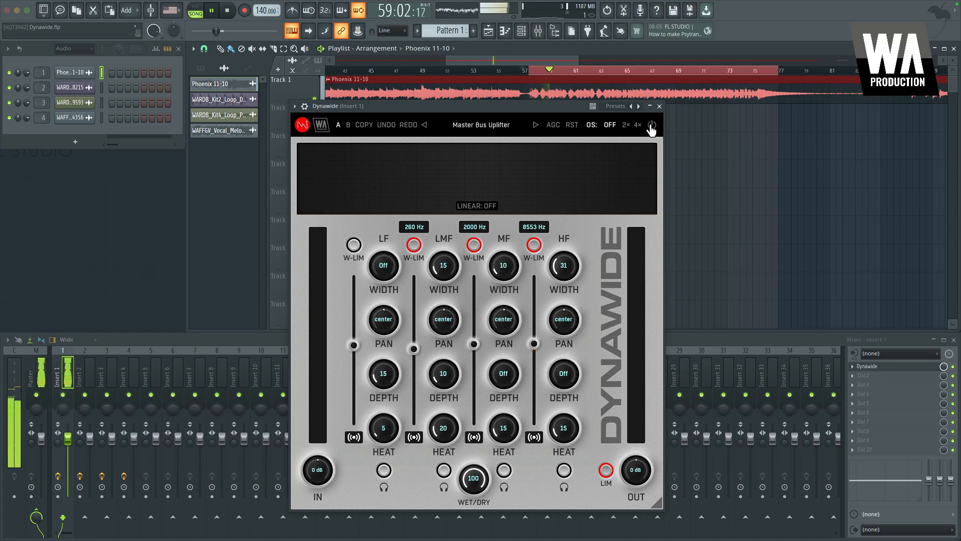
{"action": "left_click", "coordinate": [651, 127]}
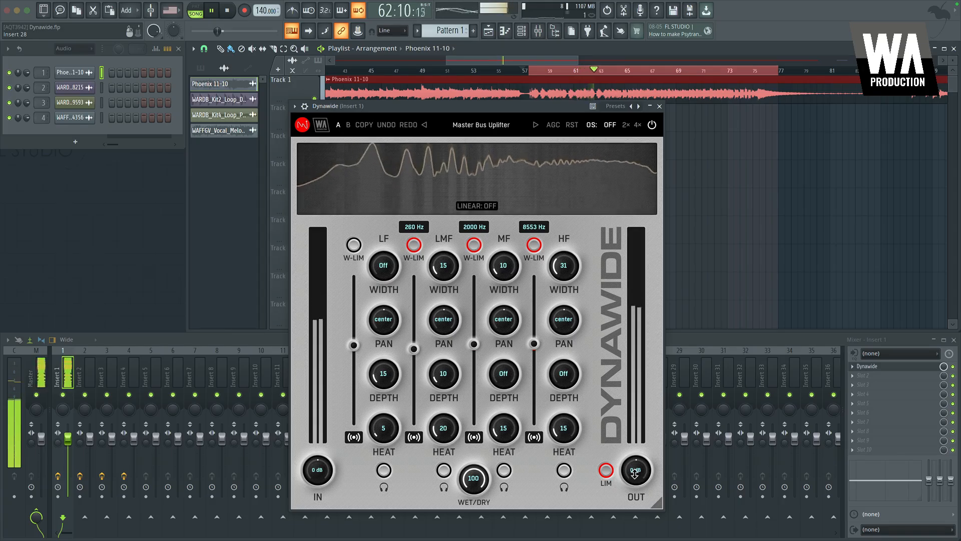
{"action": "key", "text": "space"}
Load the Mastering Heater preset from the Mastering folder and close the preset browser.
{"action": "left_click", "coordinate": [476, 123]}
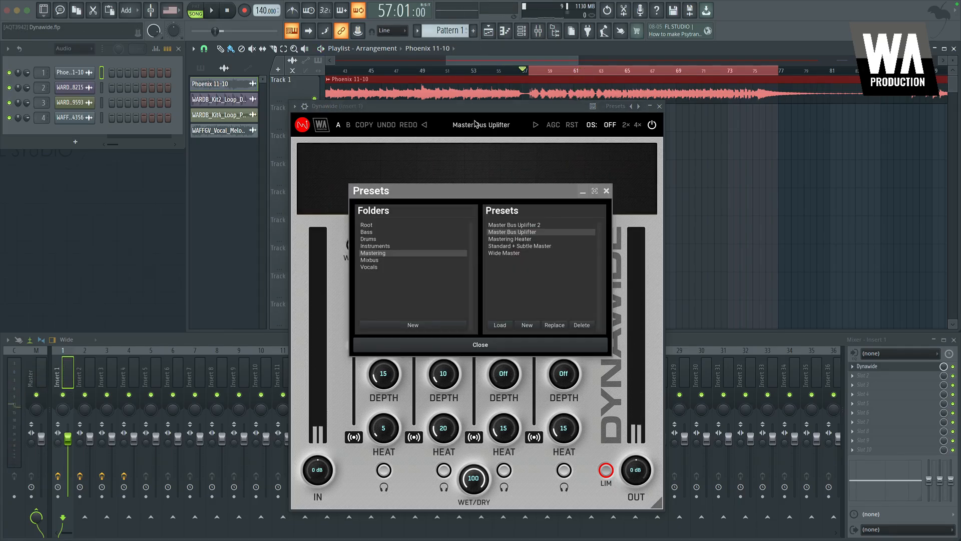
{"action": "left_click", "coordinate": [508, 239]}
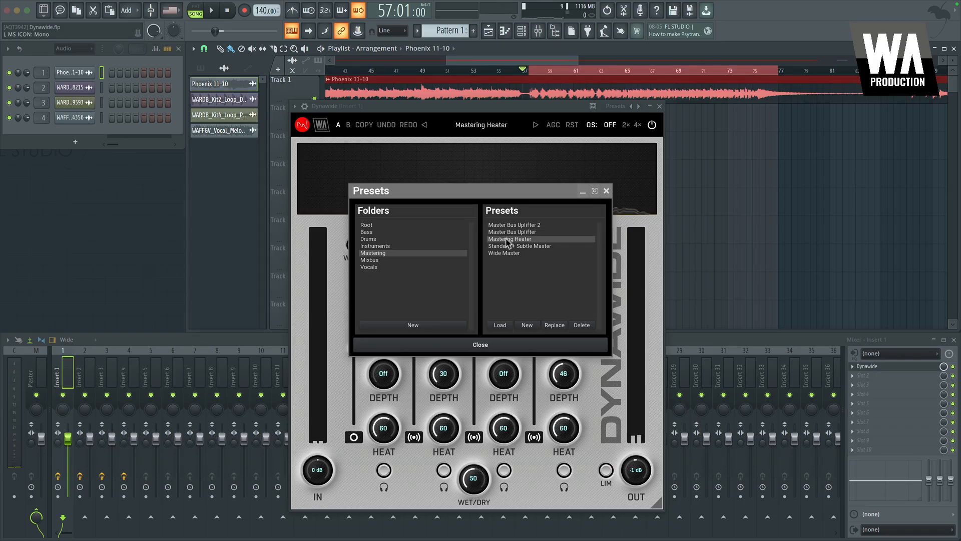
{"action": "left_click", "coordinate": [606, 191]}
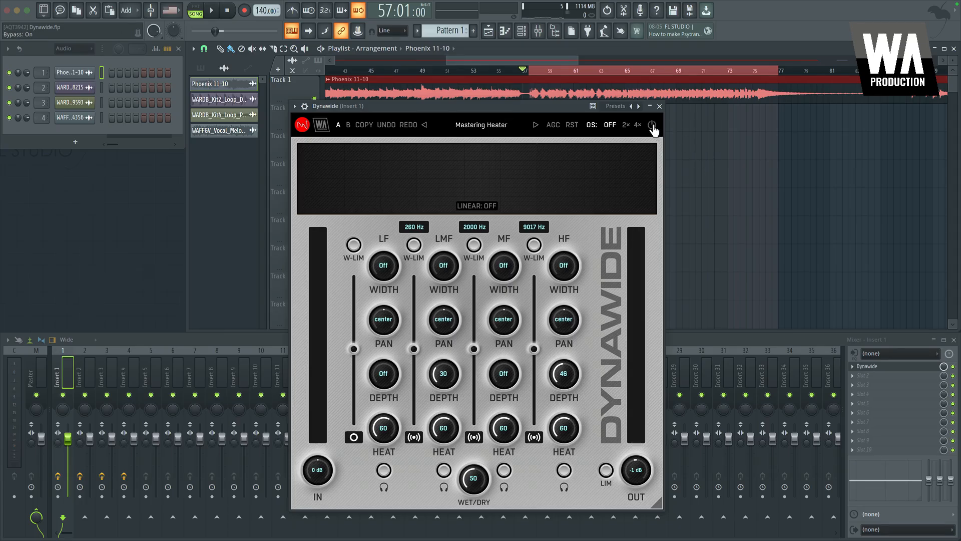
Play the song from bar 57 to compare the bypassed sound with Mastering Heater, ending with Dynawide active.
{"action": "key", "text": "space"}
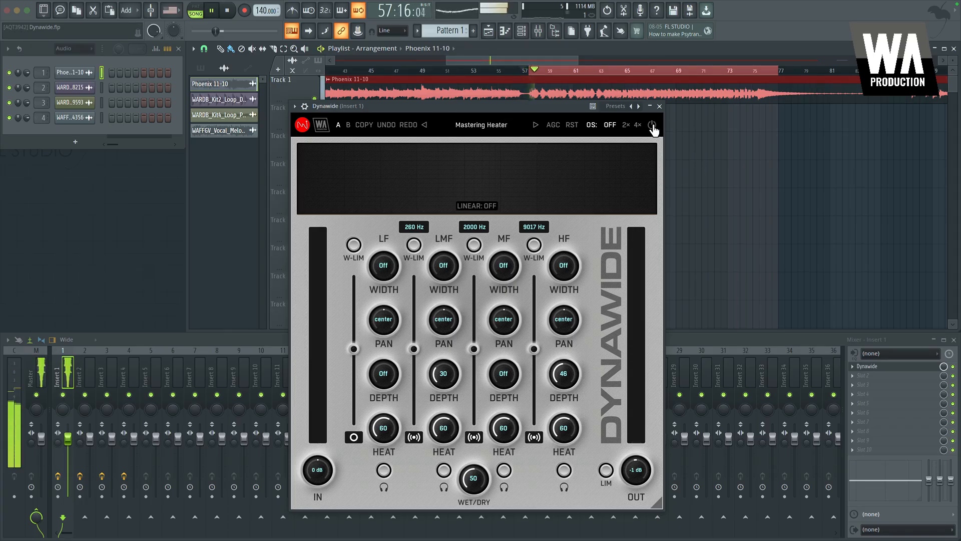
{"action": "key", "text": "space"}
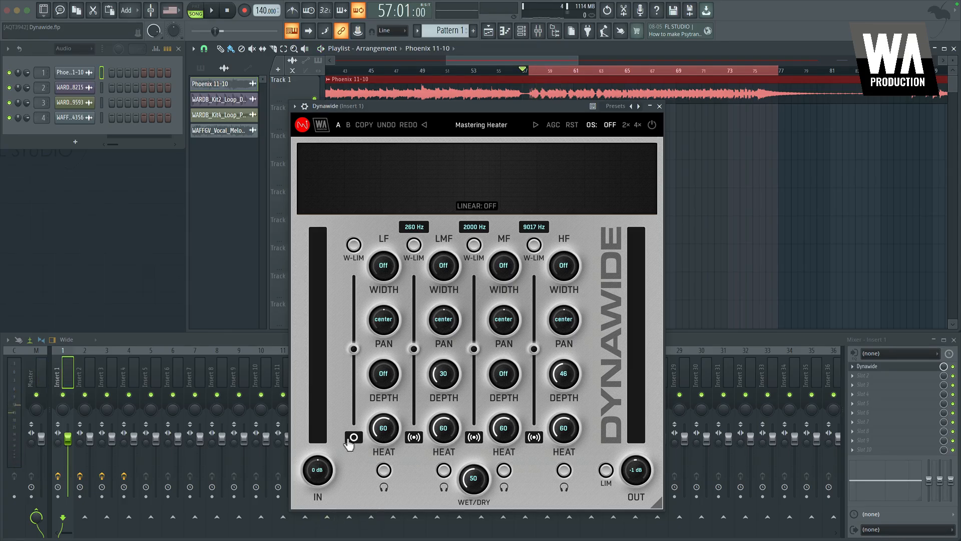
{"action": "key", "text": "space"}
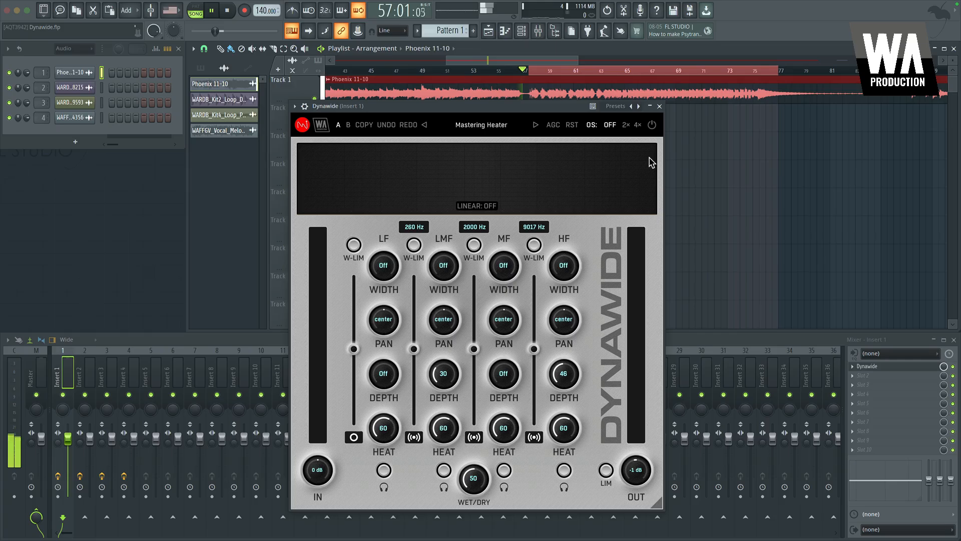
{"action": "left_click", "coordinate": [652, 126]}
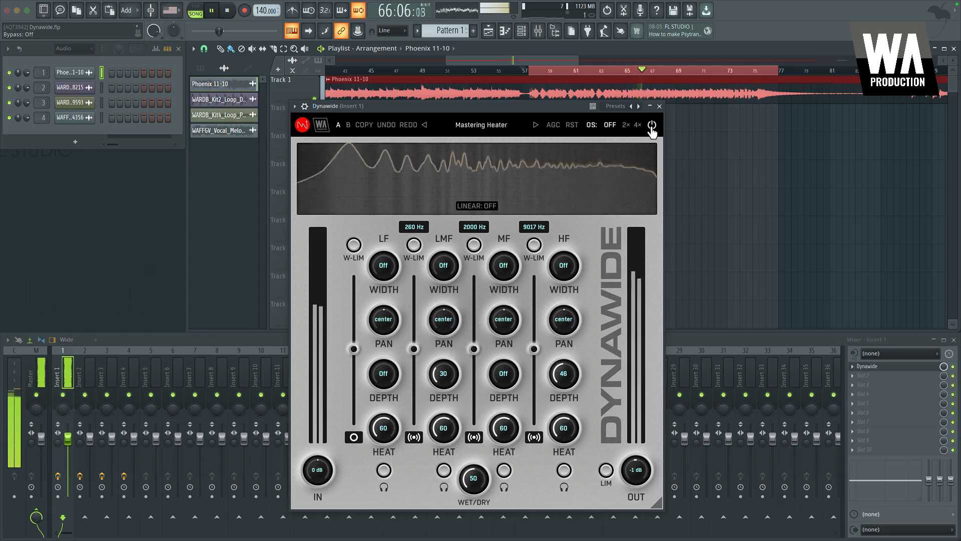
{"action": "key", "text": "space"}
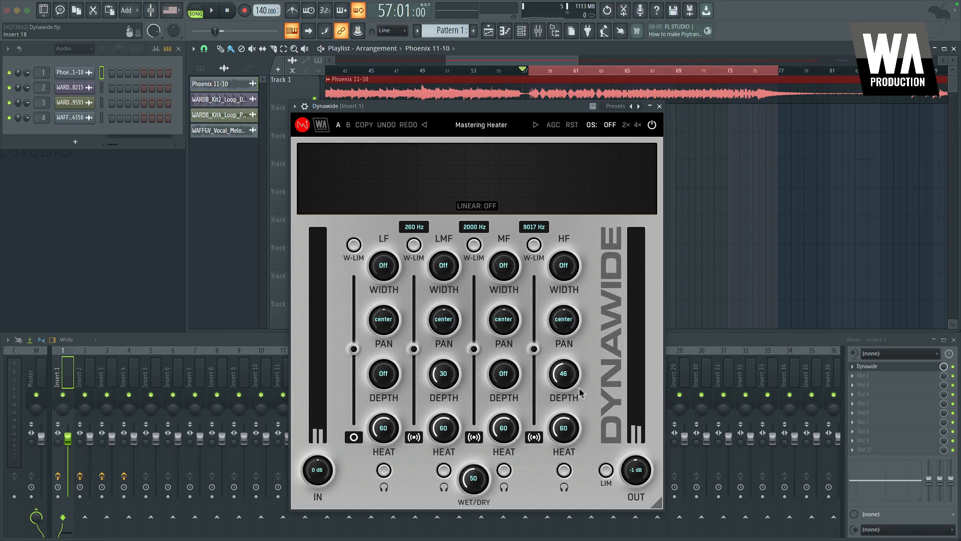
Load the Standard + Subtle Master preset from the Mastering folder and close the preset browser.
{"action": "left_click", "coordinate": [534, 125]}
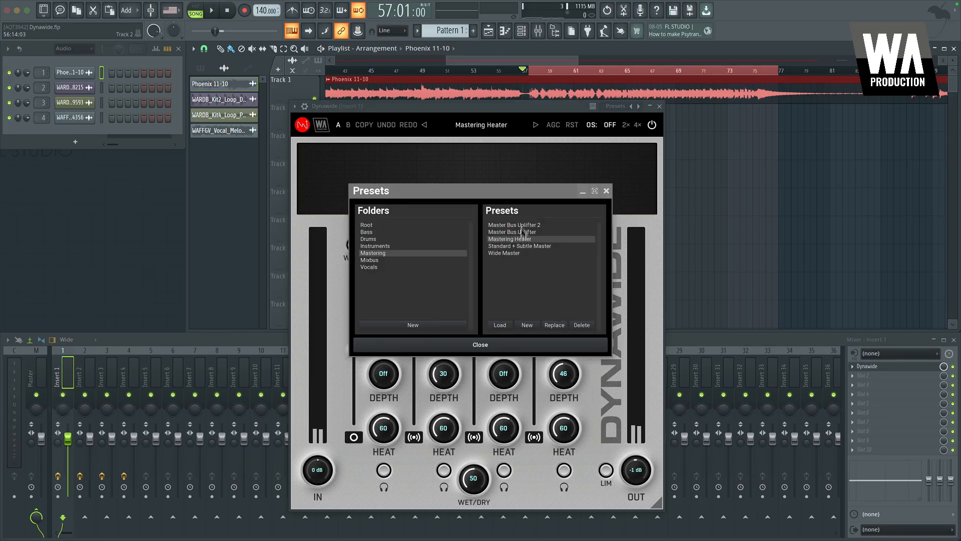
{"action": "left_click", "coordinate": [521, 246]}
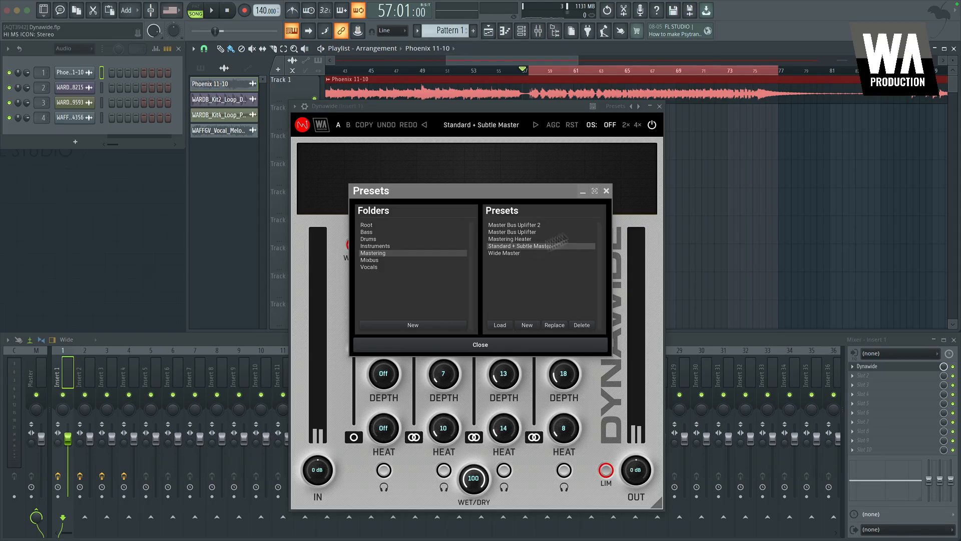
{"action": "left_click", "coordinate": [607, 191]}
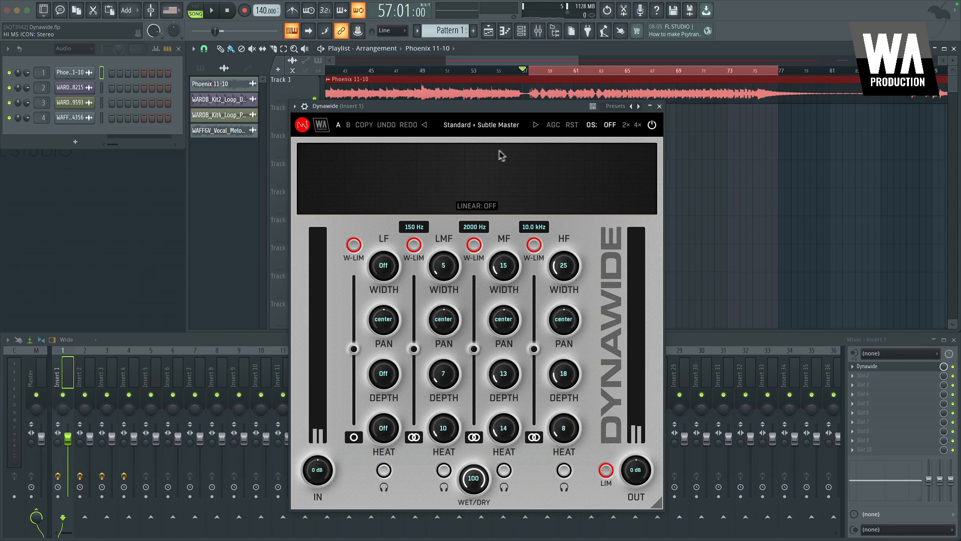
Load the Wide Master preset from the Mastering folder and close the preset browser.
{"action": "left_click", "coordinate": [494, 125]}
{"action": "left_click", "coordinate": [510, 254]}
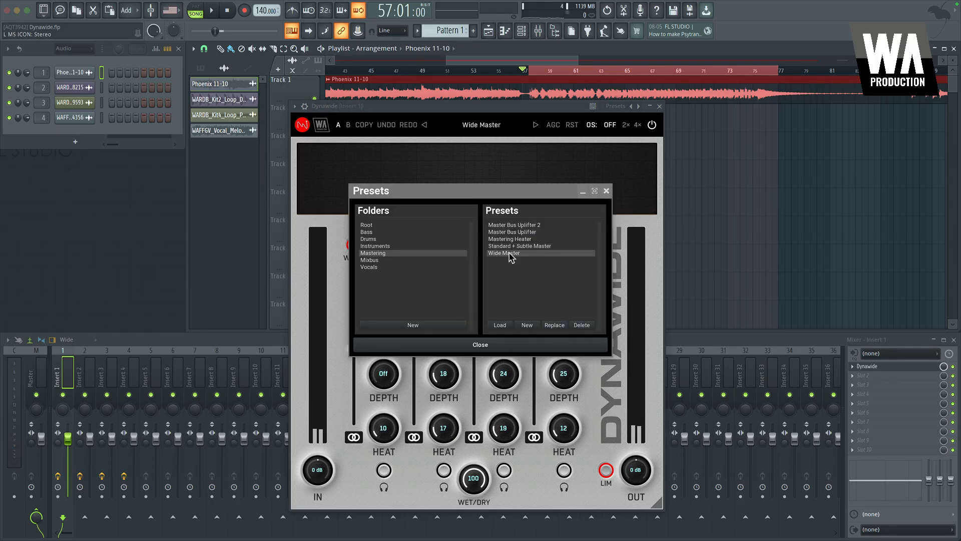
{"action": "left_click", "coordinate": [606, 191]}
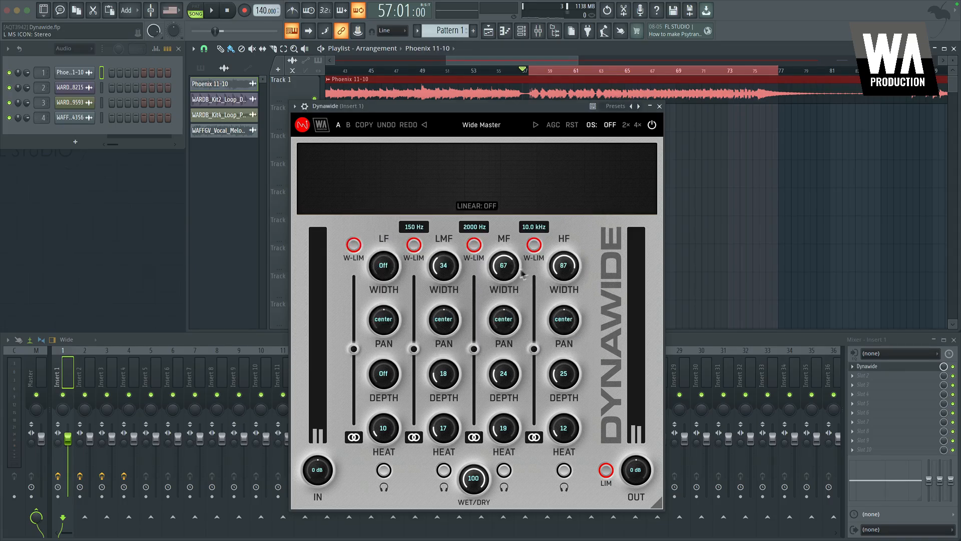
During playback from bar 57, raise the LMF band's Depth to 43 and Heat to 34, and switch the LF band to mono.
{"action": "key", "text": "space"}
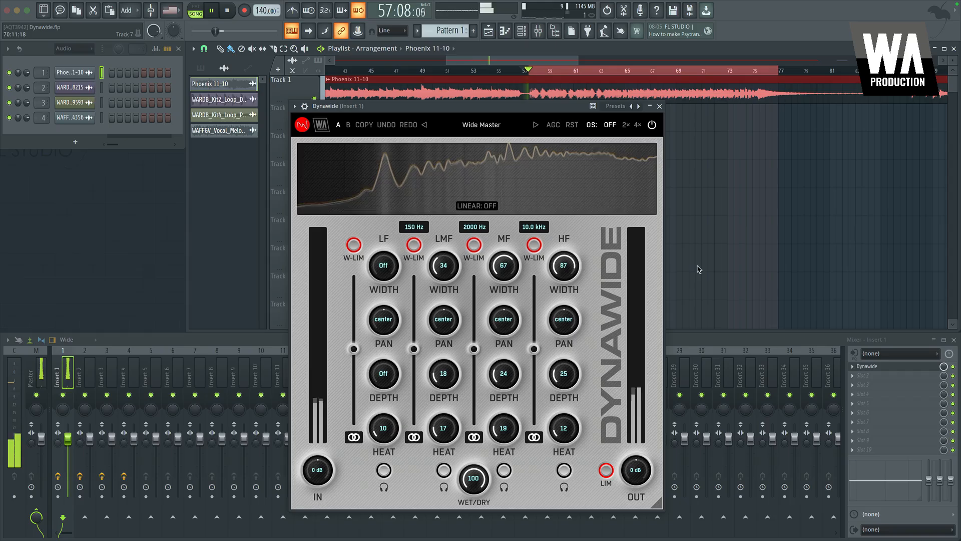
{"action": "left_click_drag", "start_coordinate": [443, 373], "coordinate": [443, 345]}
{"action": "left_click_drag", "start_coordinate": [444, 428], "coordinate": [444, 406]}
{"action": "left_click", "coordinate": [354, 436]}
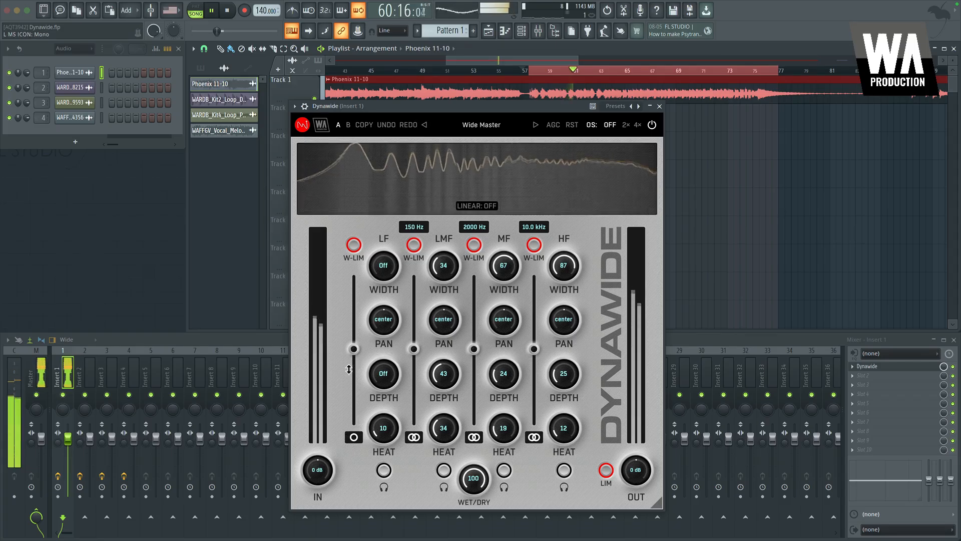
Set the LF fader to -0.48 dB, the MF fader to about +1.3 dB, and the LMF Width to 42.
{"action": "left_click_drag", "start_coordinate": [356, 349], "coordinate": [354, 350]}
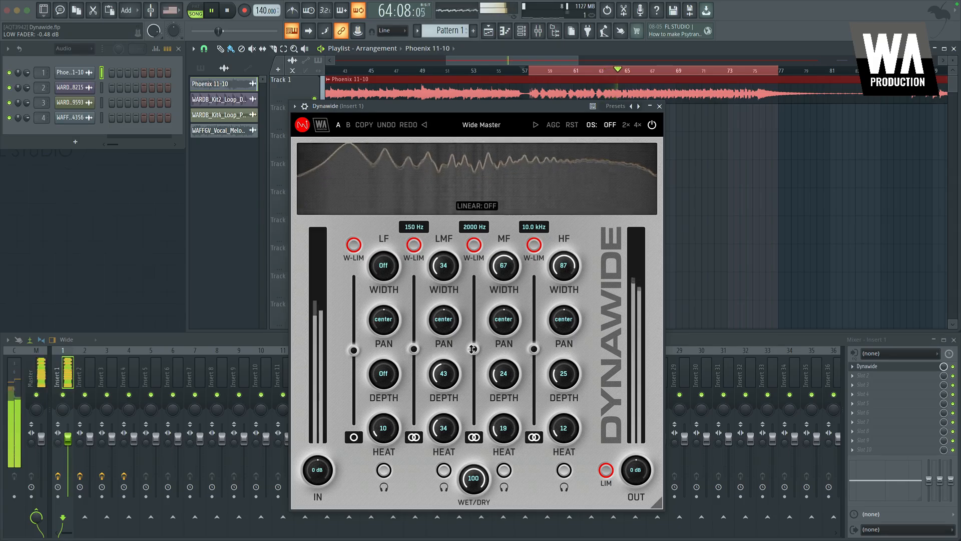
{"action": "left_click_drag", "start_coordinate": [474, 349], "coordinate": [474, 345]}
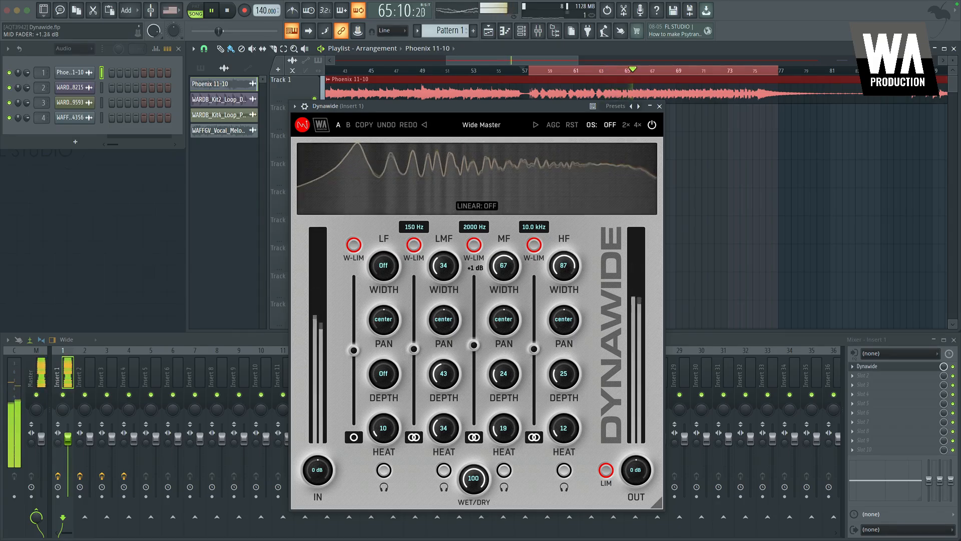
{"action": "left_click_drag", "start_coordinate": [439, 261], "coordinate": [438, 257]}
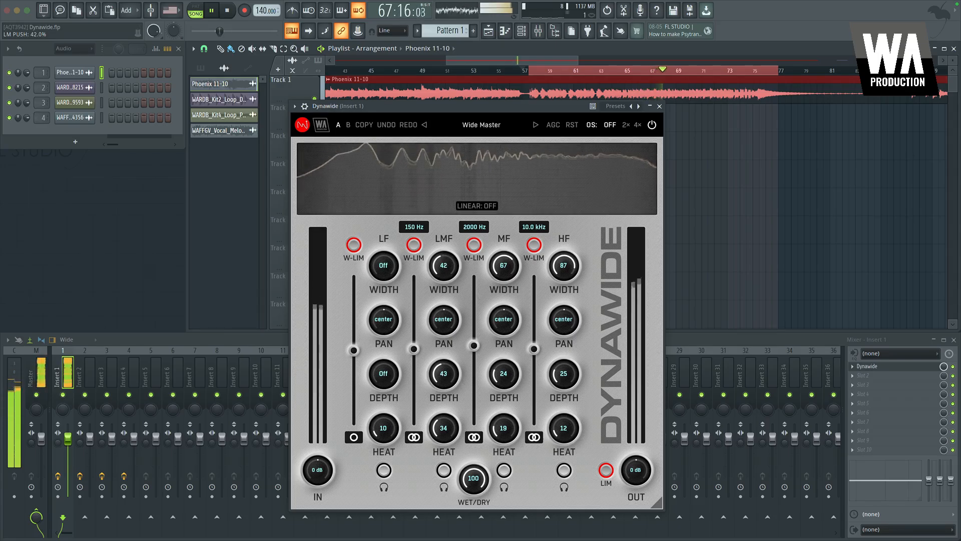
Set LMF Depth to 45, MF Depth to 38, MF Heat to 47 and the LMF fader to -0.38 dB, and stop playback.
{"action": "left_click_drag", "start_coordinate": [443, 374], "coordinate": [444, 373]}
{"action": "left_click_drag", "start_coordinate": [505, 374], "coordinate": [505, 369]}
{"action": "left_click_drag", "start_coordinate": [504, 429], "coordinate": [503, 416]}
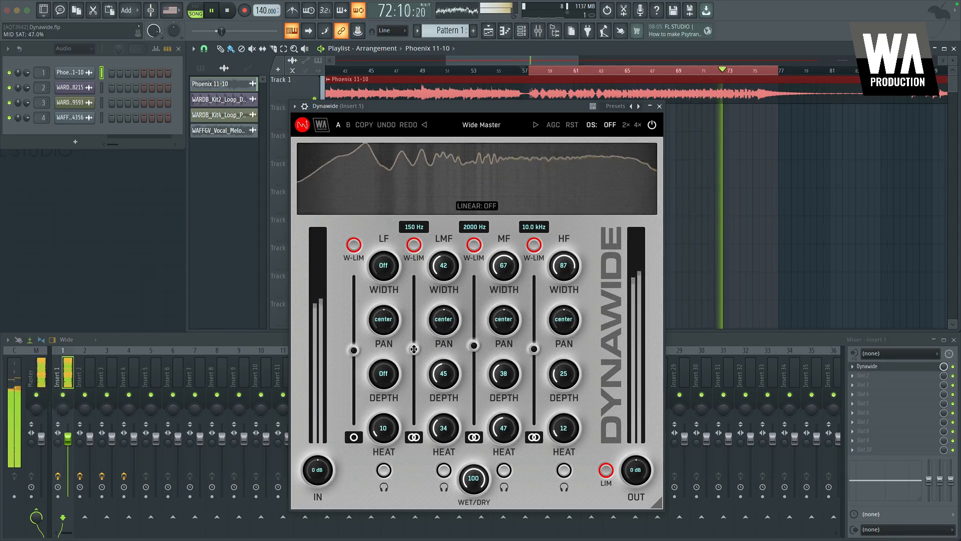
{"action": "left_click_drag", "start_coordinate": [414, 349], "coordinate": [415, 350]}
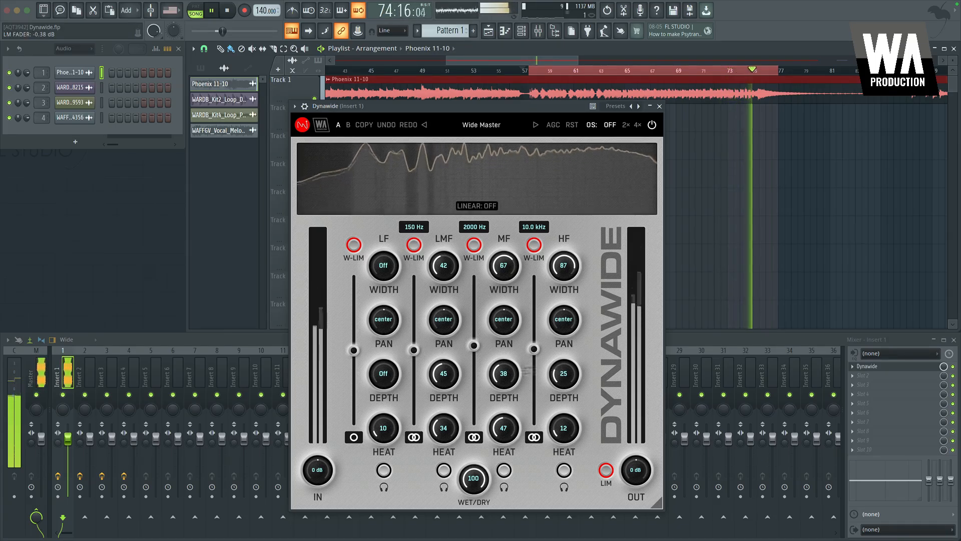
{"action": "key", "text": "space"}
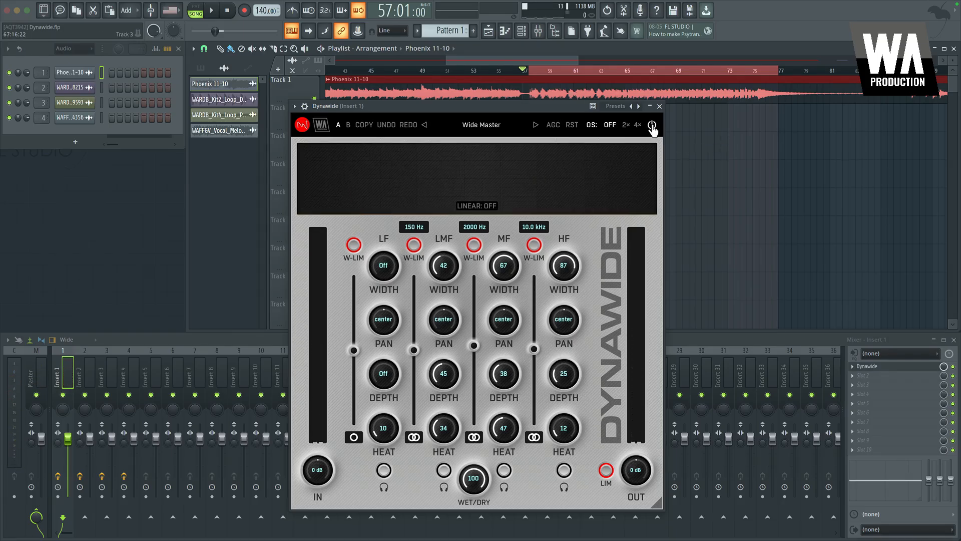
Play the song from bar 57 to compare the bypassed sound with the adjusted Wide Master settings.
{"action": "key", "text": "space"}
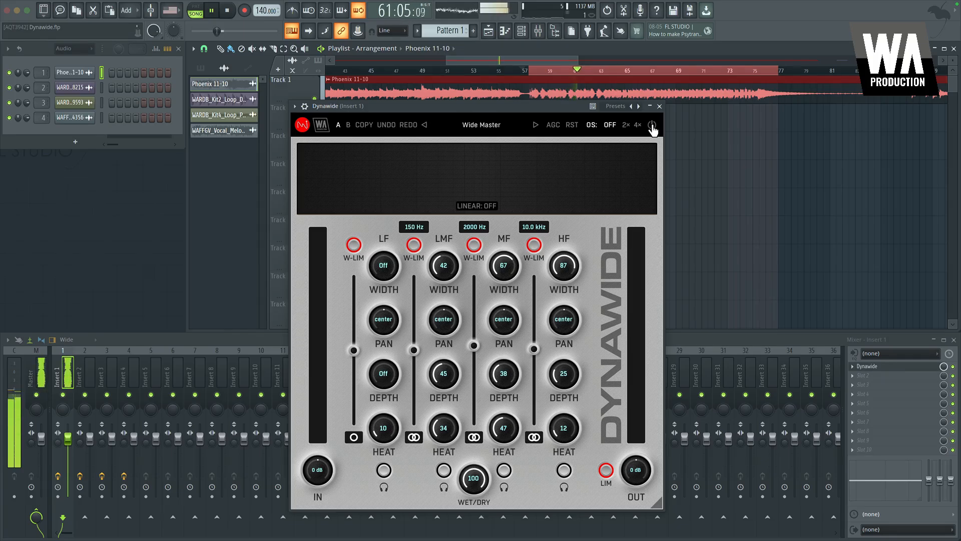
{"action": "left_click", "coordinate": [652, 126]}
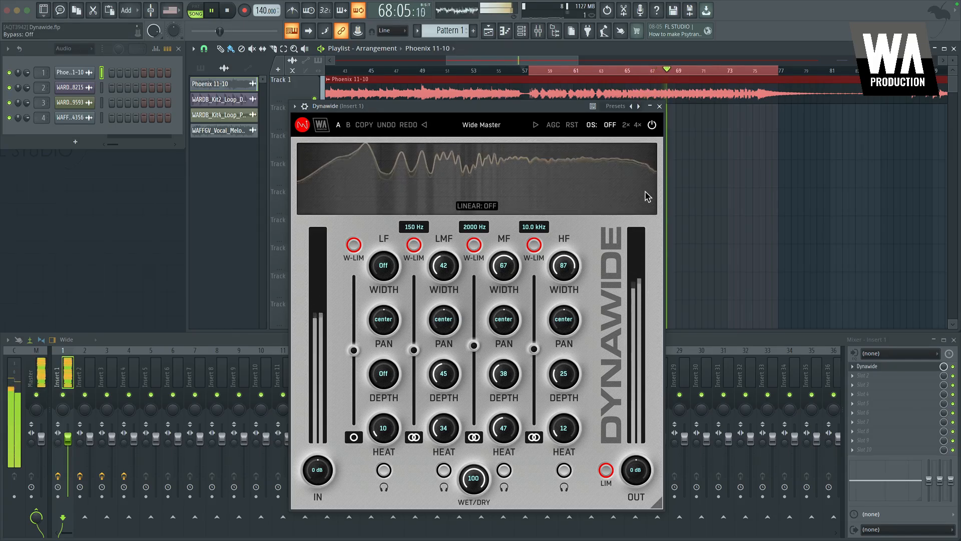
{"action": "key", "text": "space"}
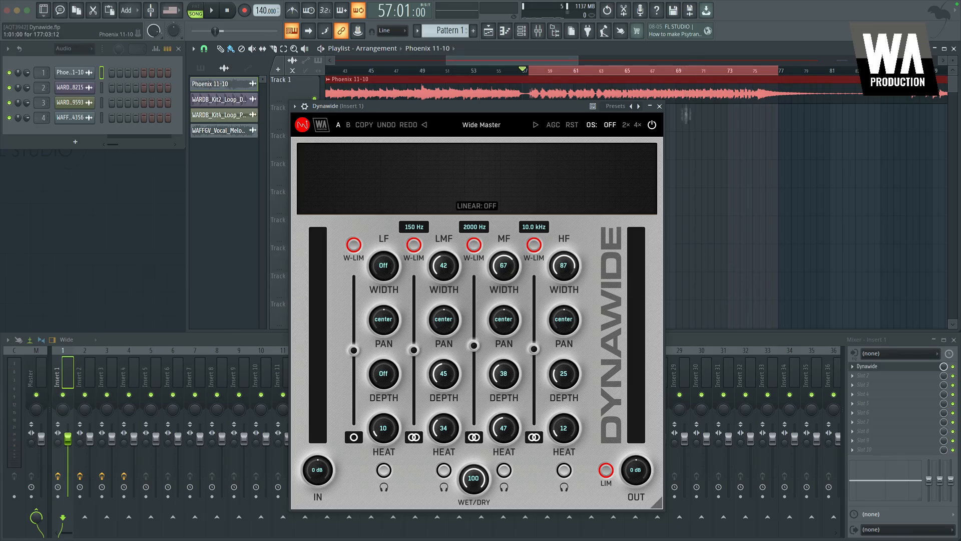
Close Insert 1's Dynawide window, select the drum loop at bars 185 to 189 as the playback range, and open Dynawide on Insert 2.
{"action": "left_click", "coordinate": [660, 107]}
{"action": "scroll", "coordinate": [684, 145], "scroll_direction": "down", "scroll_amount": 4}
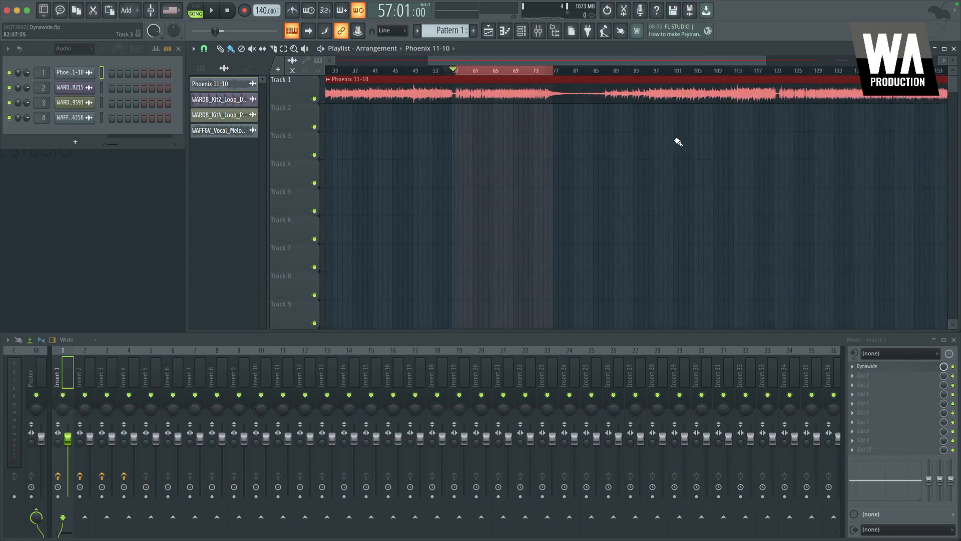
{"action": "scroll", "coordinate": [867, 108], "scroll_direction": "up", "scroll_amount": 5}
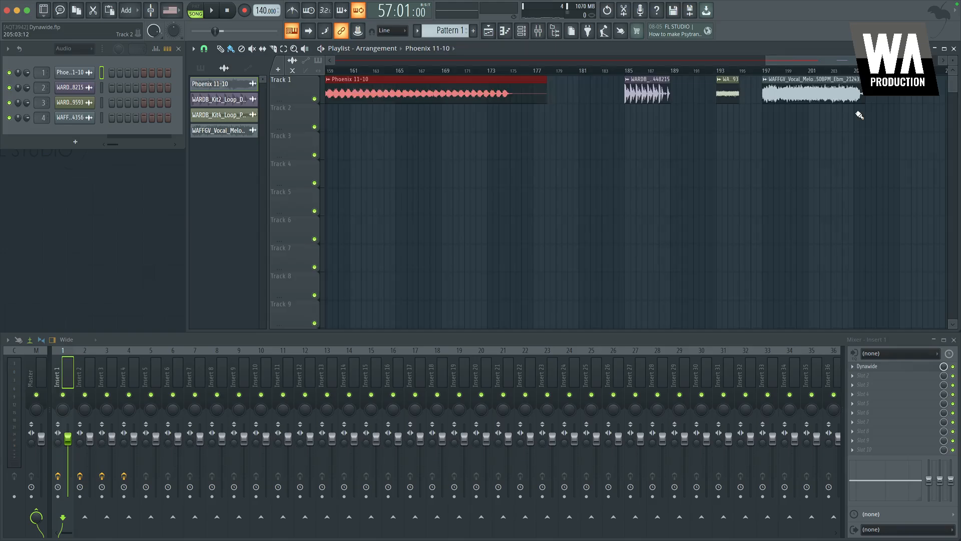
{"action": "left_click_drag", "start_coordinate": [435, 69], "coordinate": [513, 75]}
{"action": "left_click", "coordinate": [494, 72]}
{"action": "left_click_drag", "start_coordinate": [434, 72], "coordinate": [513, 73]}
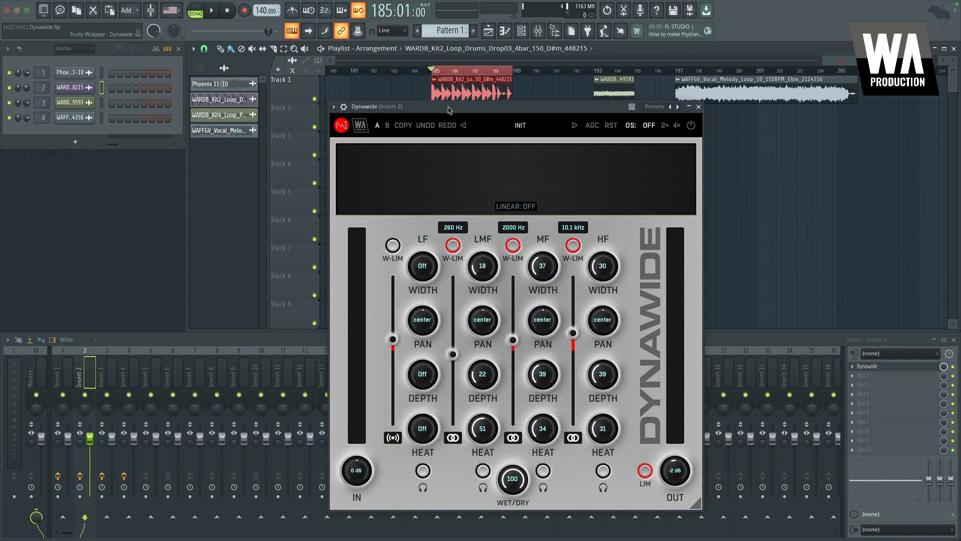
Play the drum loop from bar 185 with Dynawide on Insert 2 bypassed, and stop playback.
{"action": "key", "text": "space"}
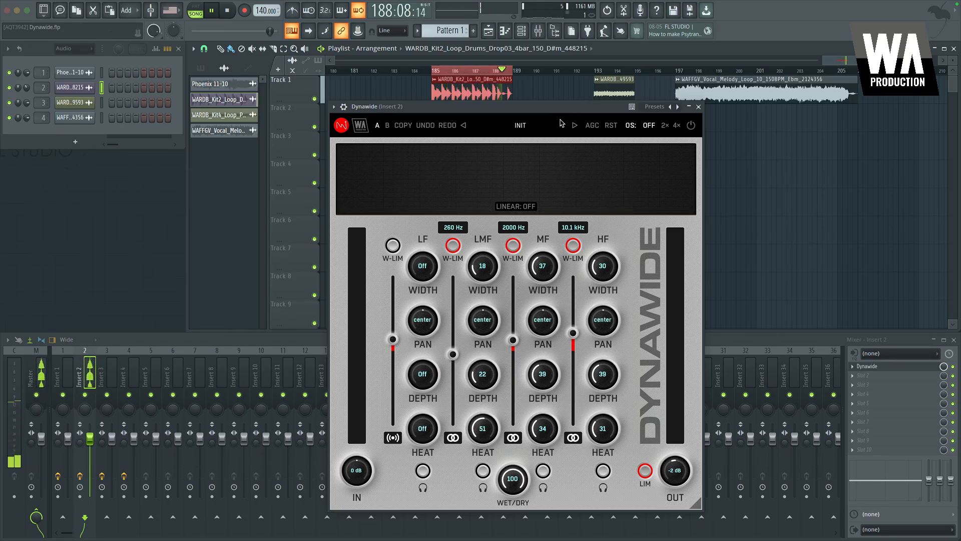
{"action": "key", "text": "space"}
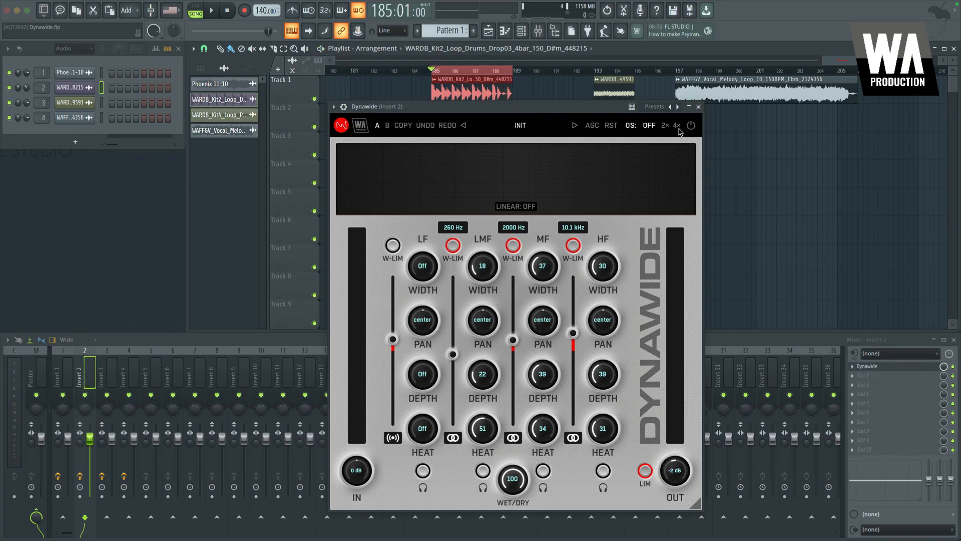
Load the Clean + Full Drums preset from the Drums folder in Dynawide on Insert 2, and close the preset browser.
{"action": "left_click", "coordinate": [516, 126]}
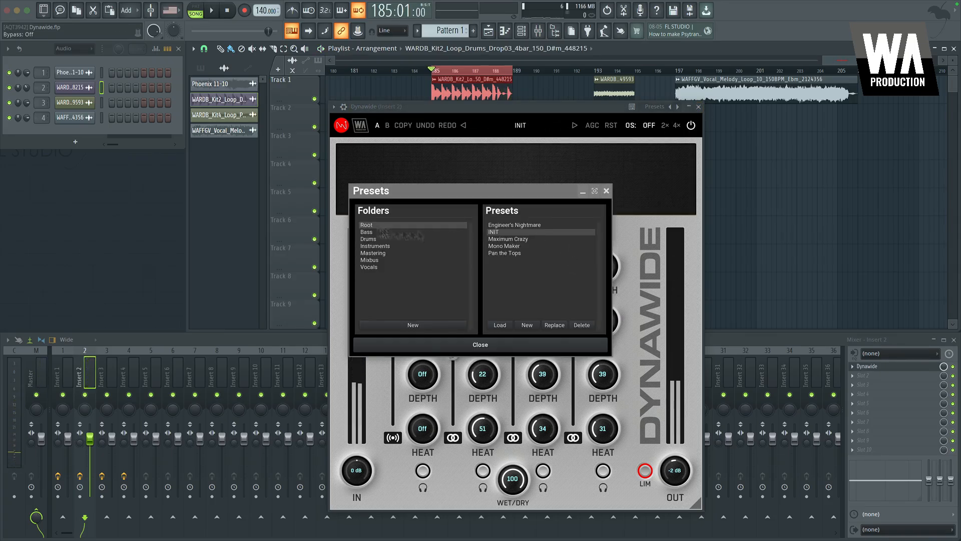
{"action": "left_click", "coordinate": [373, 239]}
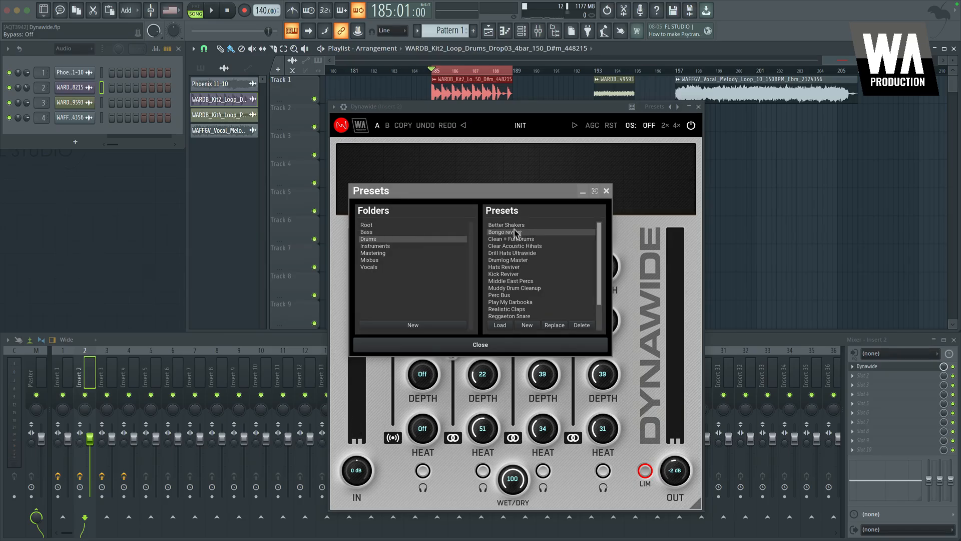
{"action": "left_click", "coordinate": [514, 240]}
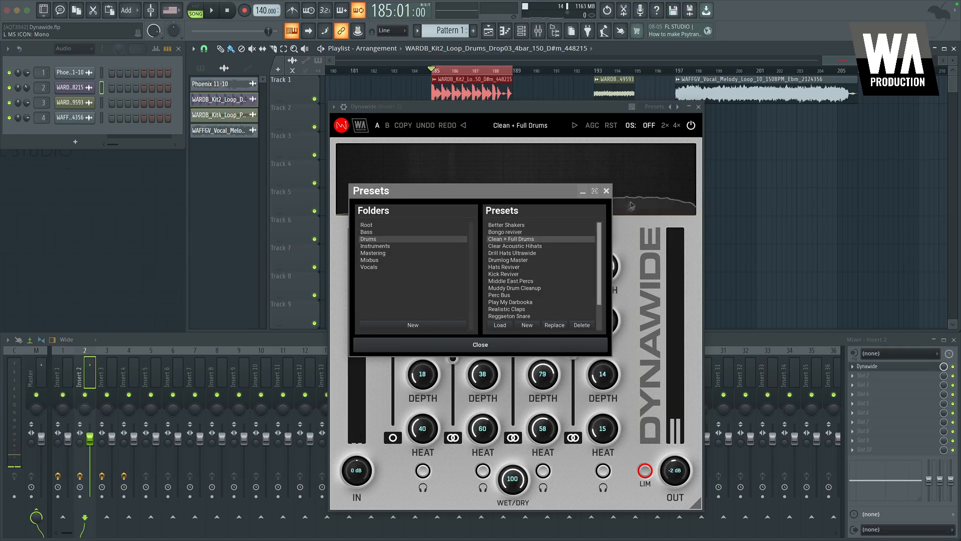
{"action": "left_click", "coordinate": [607, 191]}
Play the drum loop to compare the Clean + Full Drums preset with the bypassed sound, and stop playback.
{"action": "key", "text": "space"}
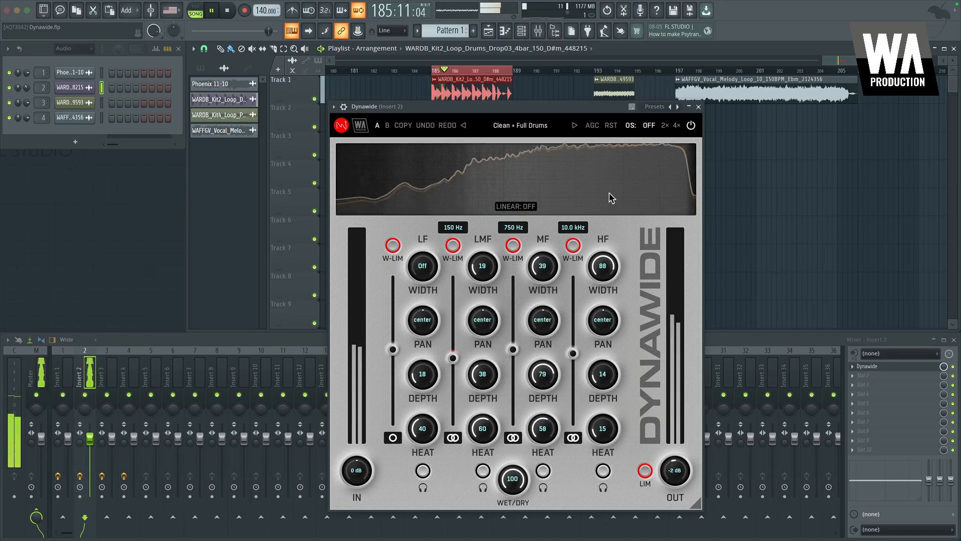
{"action": "left_click", "coordinate": [690, 128]}
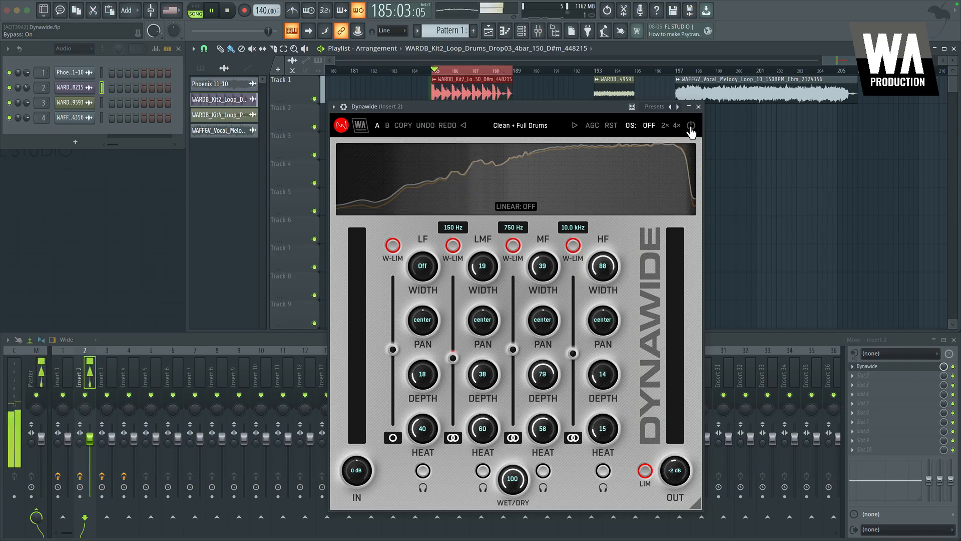
{"action": "left_click", "coordinate": [691, 128]}
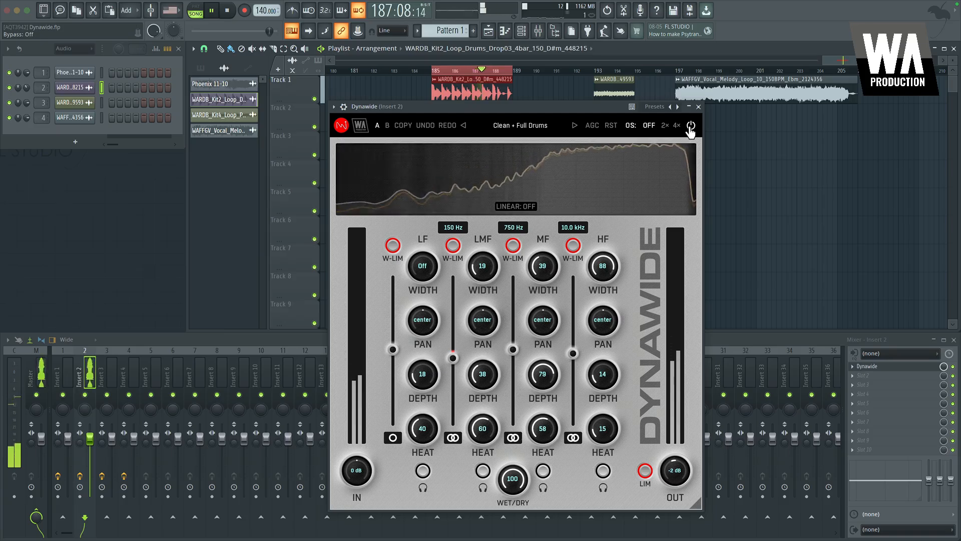
{"action": "key", "text": "space"}
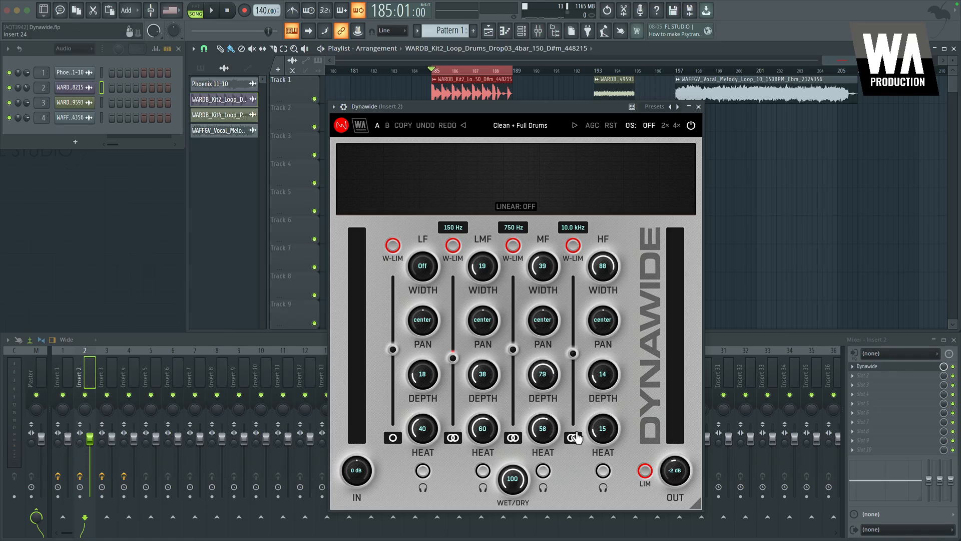
Load the Muddy Drum Cleanup preset from the Drums folder and close the preset browser.
{"action": "left_click", "coordinate": [530, 126]}
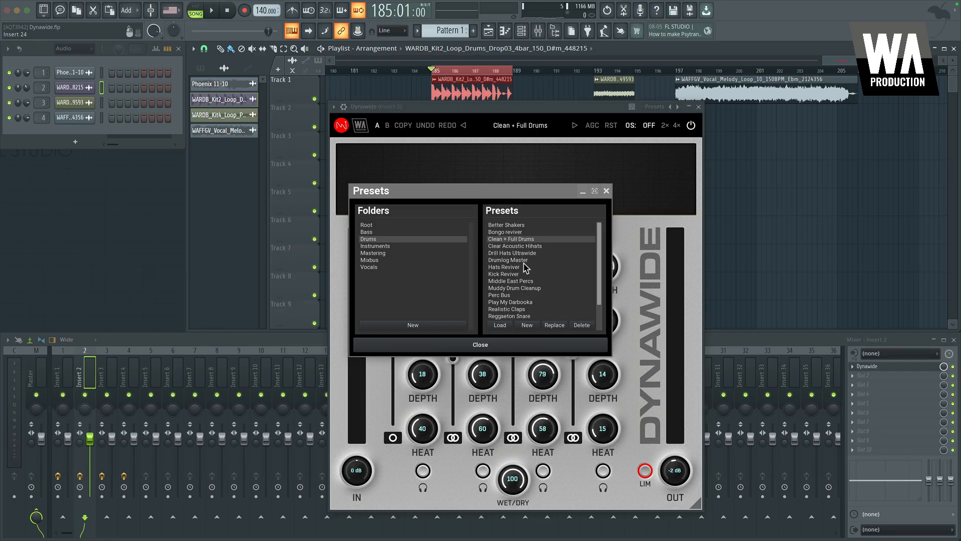
{"action": "scroll", "coordinate": [530, 275], "scroll_direction": "down", "scroll_amount": 1}
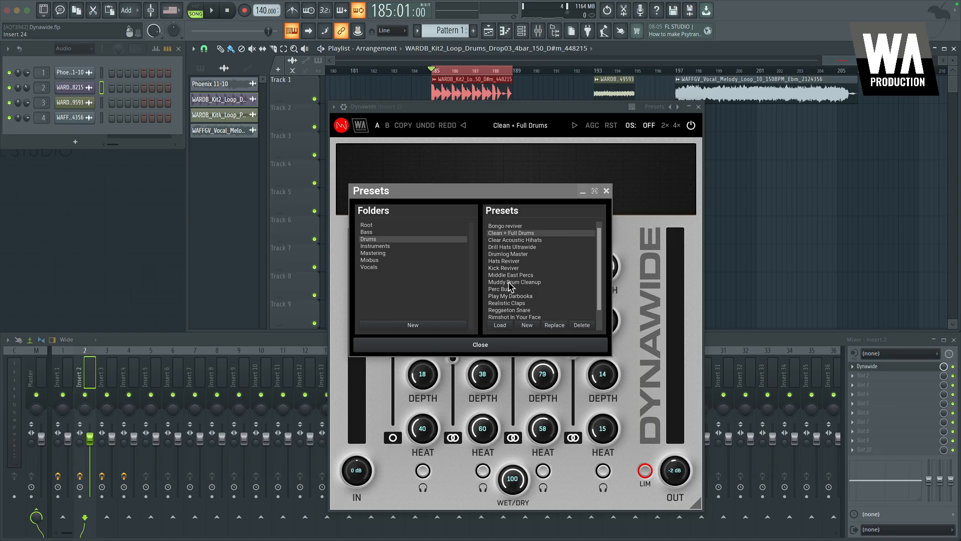
{"action": "left_click", "coordinate": [509, 283]}
{"action": "left_click", "coordinate": [606, 191]}
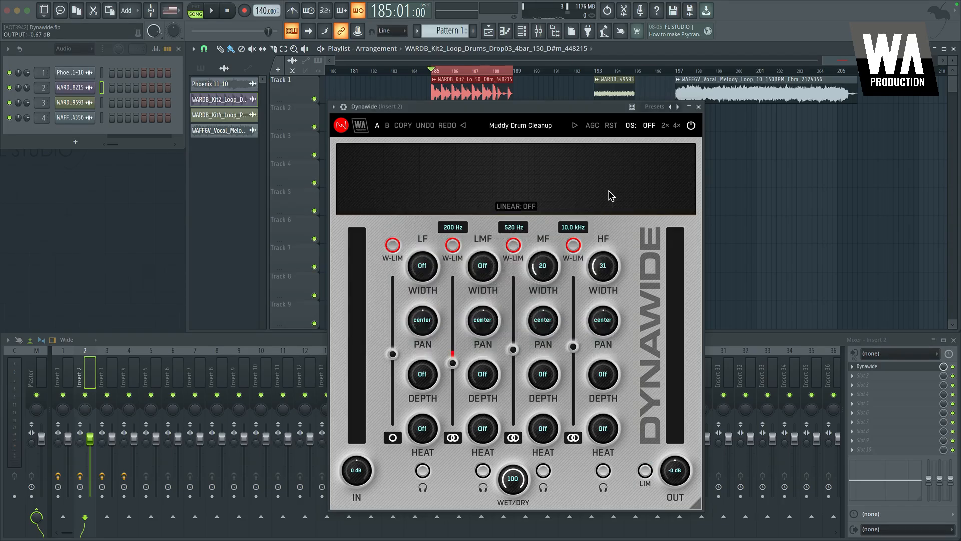
Play the drum loop to compare the Muddy Drum Cleanup preset with the bypassed sound, and stop playback.
{"action": "key", "text": "space"}
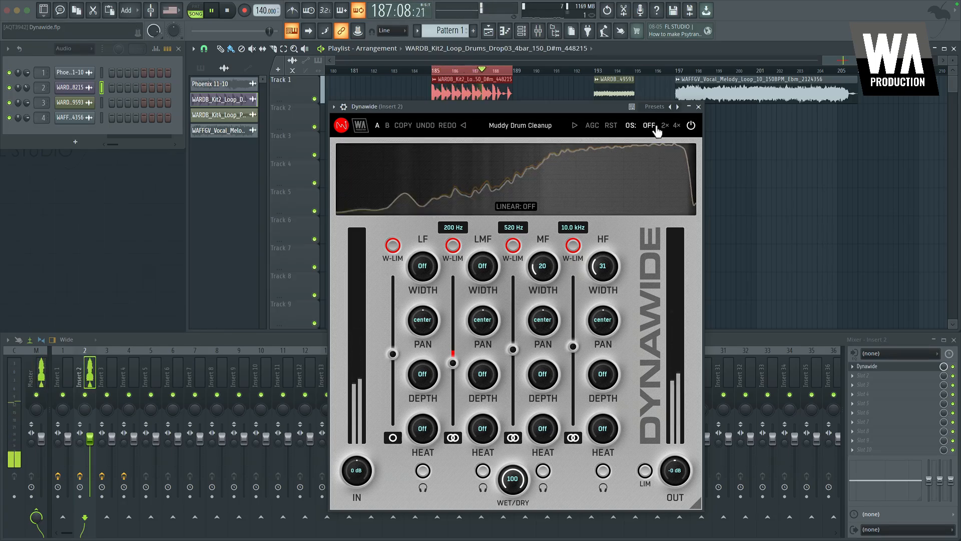
{"action": "left_click", "coordinate": [690, 126]}
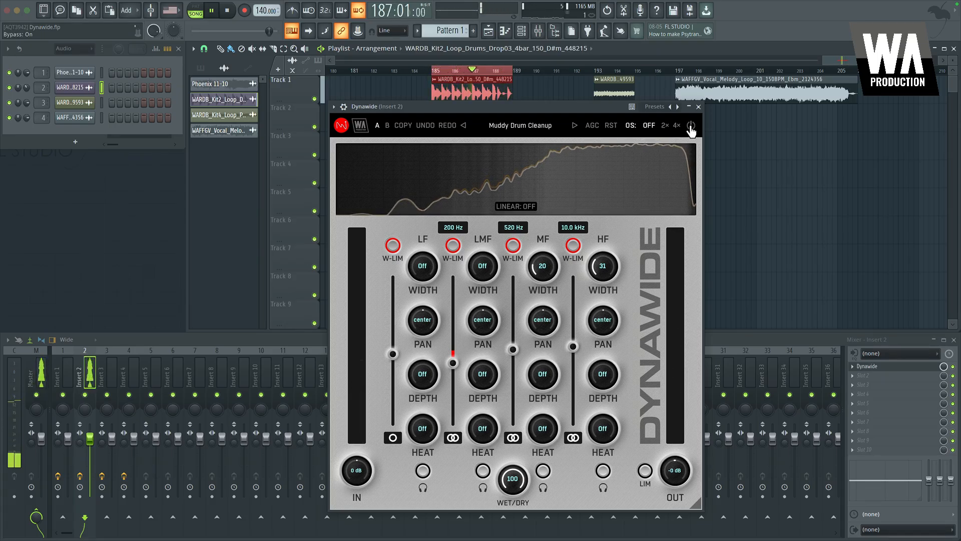
{"action": "left_click", "coordinate": [691, 126]}
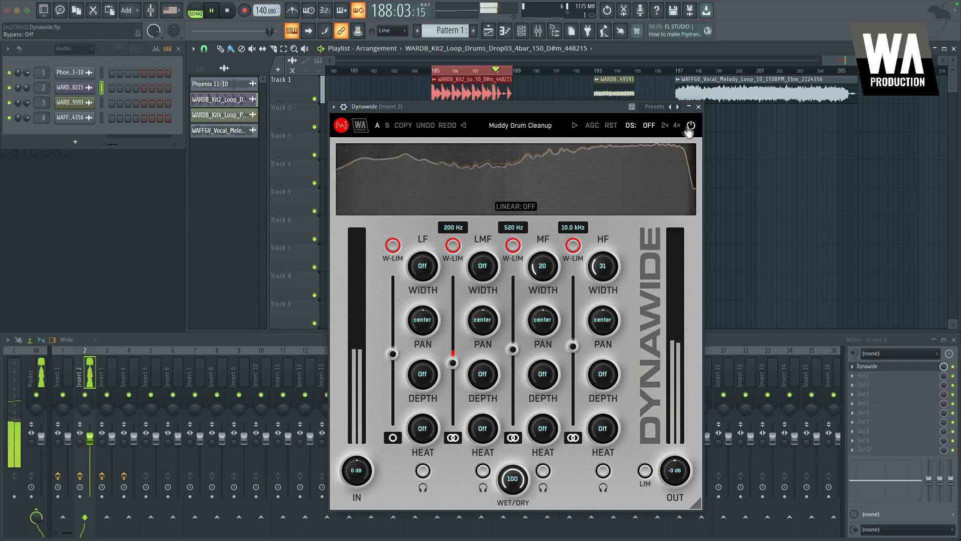
{"action": "key", "text": "space"}
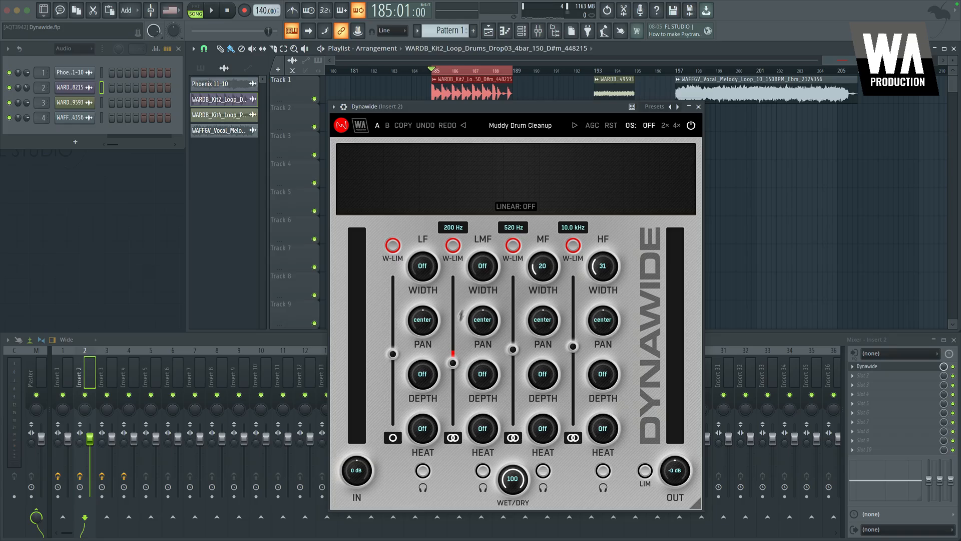
Load the Perc Bus preset from the Drums folder and close the preset browser.
{"action": "left_click", "coordinate": [543, 127]}
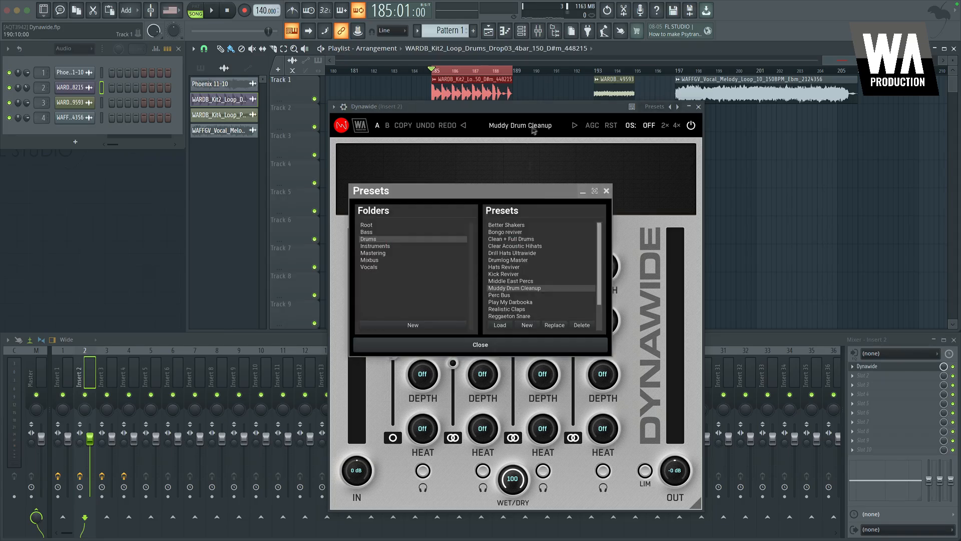
{"action": "double_click", "coordinate": [502, 267]}
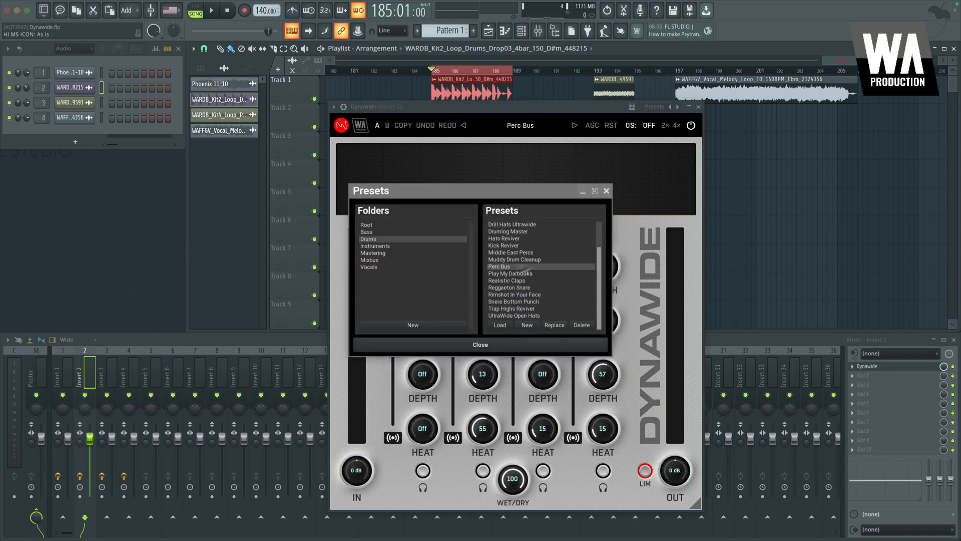
{"action": "left_click", "coordinate": [608, 192]}
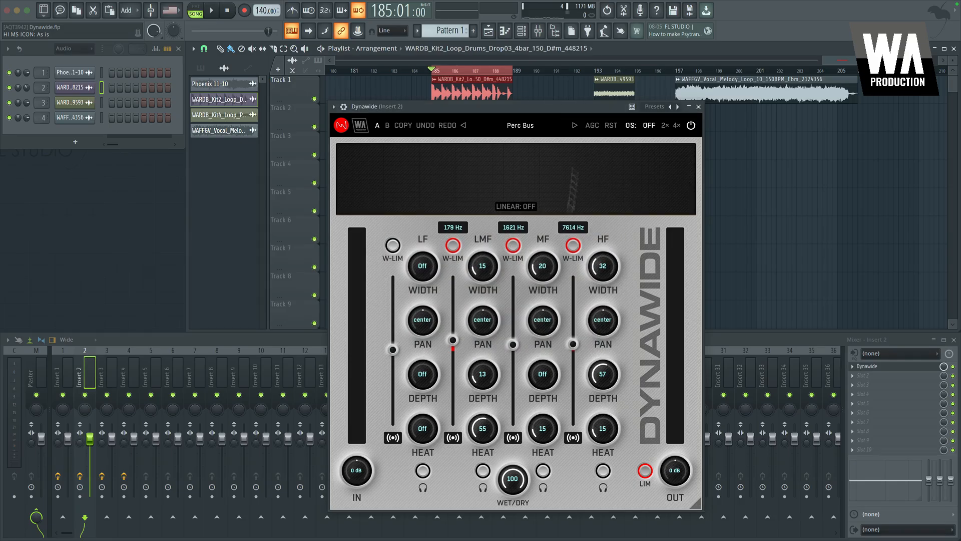
Play the drum loop with the Perc Bus preset active and again with Dynawide bypassed, and stop playback.
{"action": "key", "text": "space"}
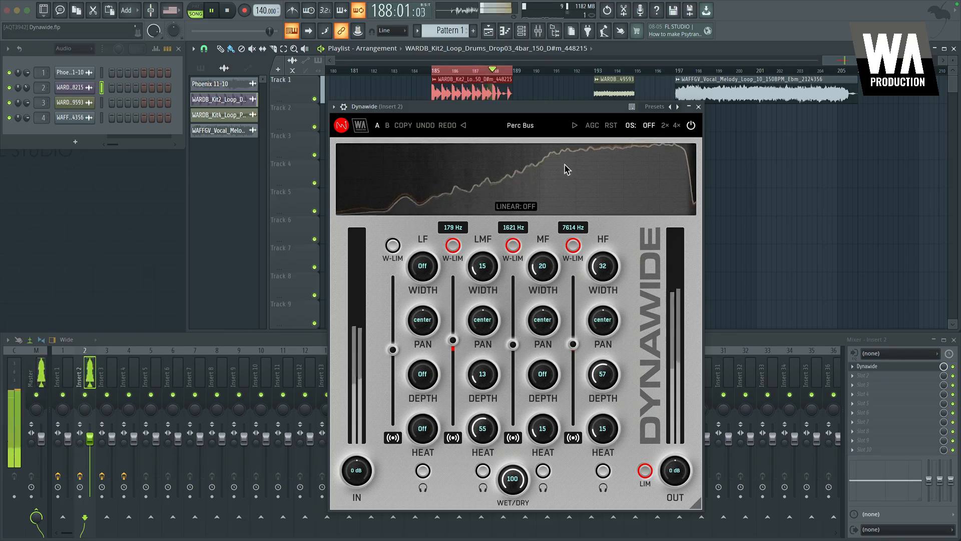
{"action": "key", "text": "space"}
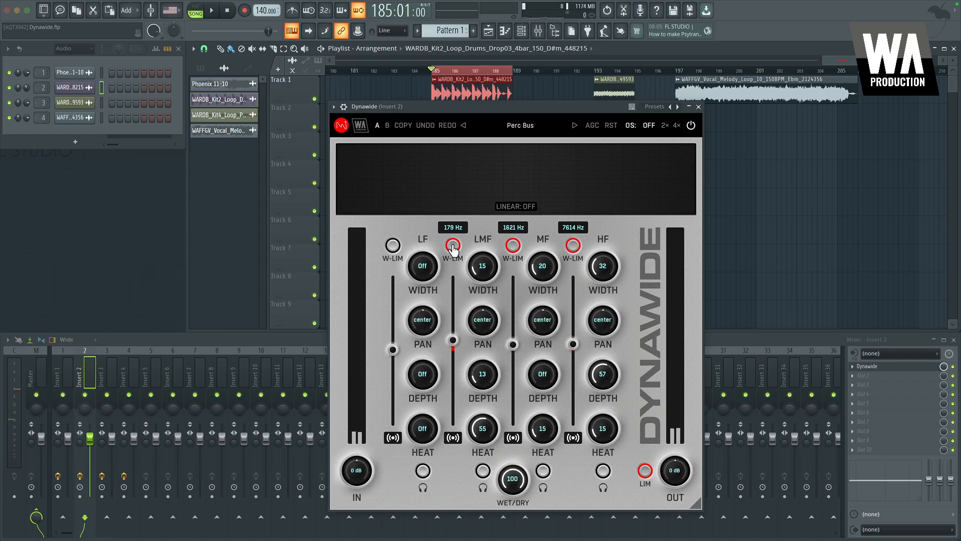
{"action": "key", "text": "space"}
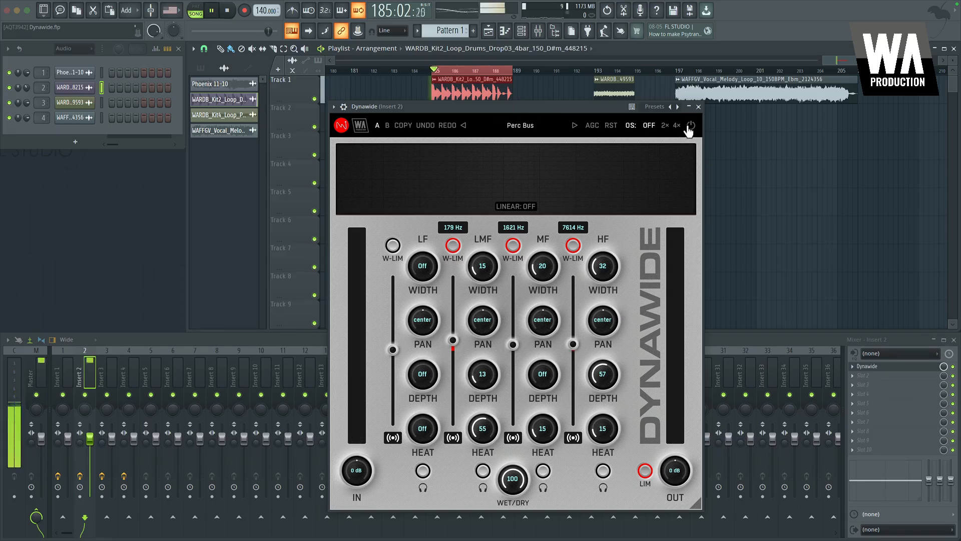
{"action": "key", "text": "space"}
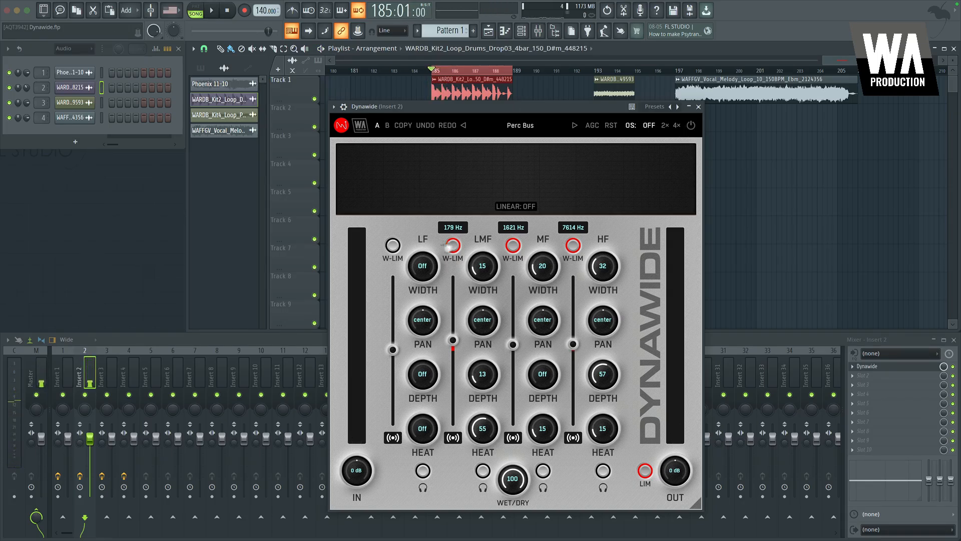
Set the LF crossover to 100 Hz, LF to Mono with its fader at -3.17 dB, reset the LMF fader, and turn LMF Width off.
{"action": "left_click_drag", "start_coordinate": [457, 224], "coordinate": [457, 240]}
{"action": "left_click", "coordinate": [394, 438]}
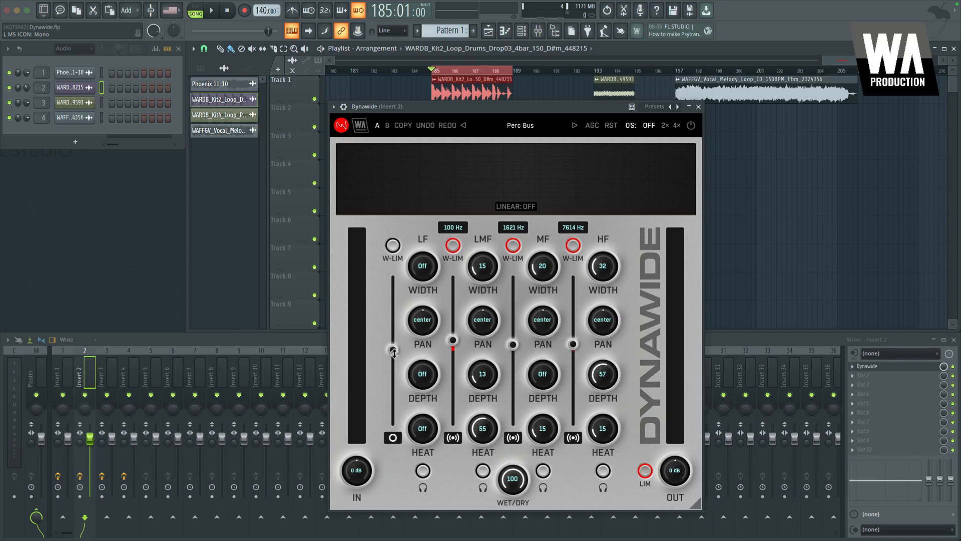
{"action": "left_click_drag", "start_coordinate": [393, 350], "coordinate": [393, 358]}
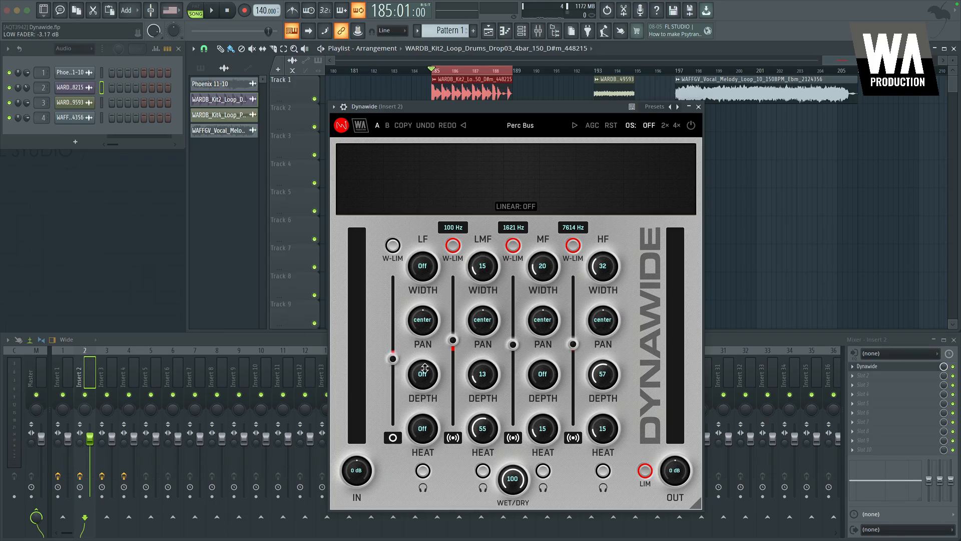
{"action": "double_click", "coordinate": [454, 353]}
{"action": "left_click", "coordinate": [507, 426]}
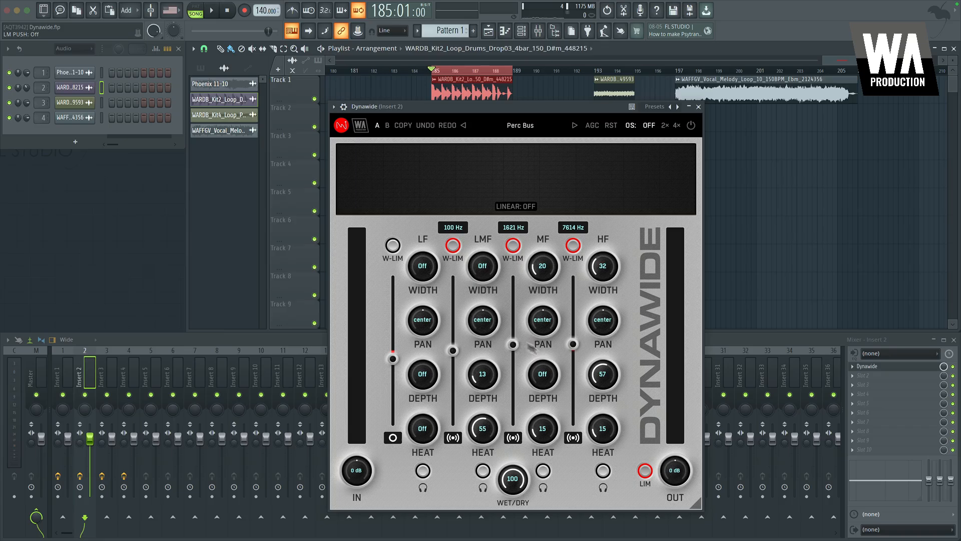
Set the MF fader to +2.59 dB, HF fader to +2.50 dB, MF Depth 27, HF Depth 23, LMF Depth Off and LMF Heat 6.
{"action": "left_click_drag", "start_coordinate": [513, 344], "coordinate": [512, 342]}
{"action": "left_click_drag", "start_coordinate": [575, 345], "coordinate": [575, 342]}
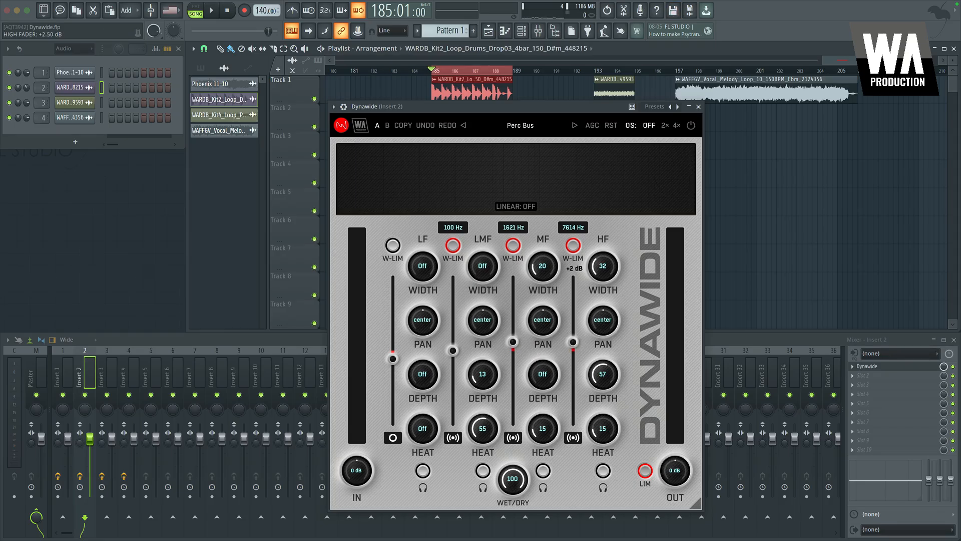
{"action": "left_click_drag", "start_coordinate": [513, 343], "coordinate": [513, 344]}
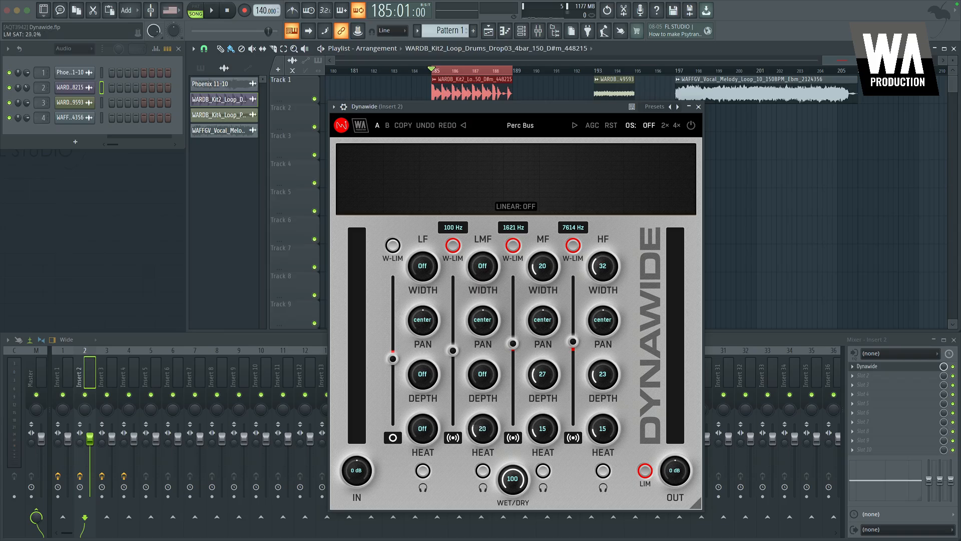
{"action": "left_click_drag", "start_coordinate": [512, 343], "coordinate": [513, 341]}
Set the HF fader to +1.82 dB while the drum loop plays, and compare the adjusted Perc Bus settings with the bypassed sound.
{"action": "key", "text": "space"}
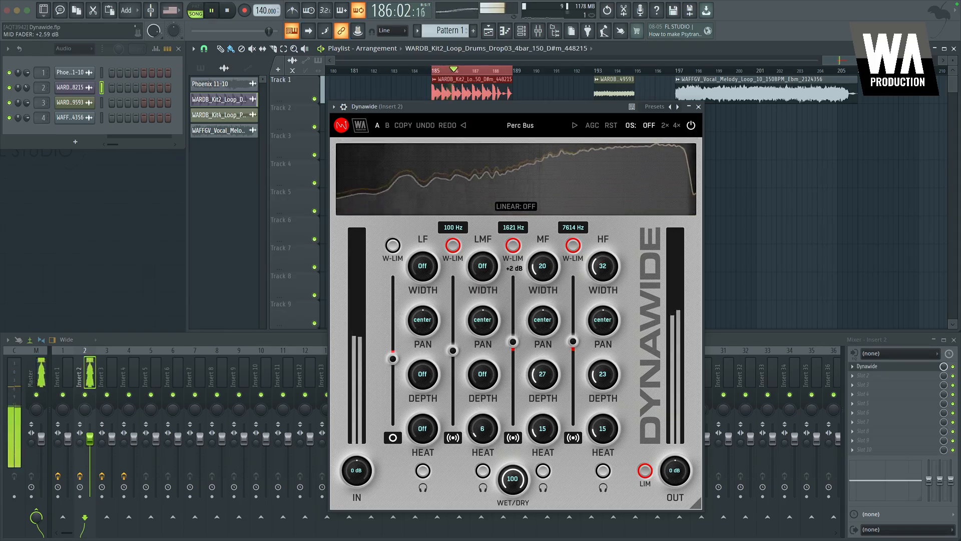
{"action": "left_click_drag", "start_coordinate": [574, 341], "coordinate": [573, 343]}
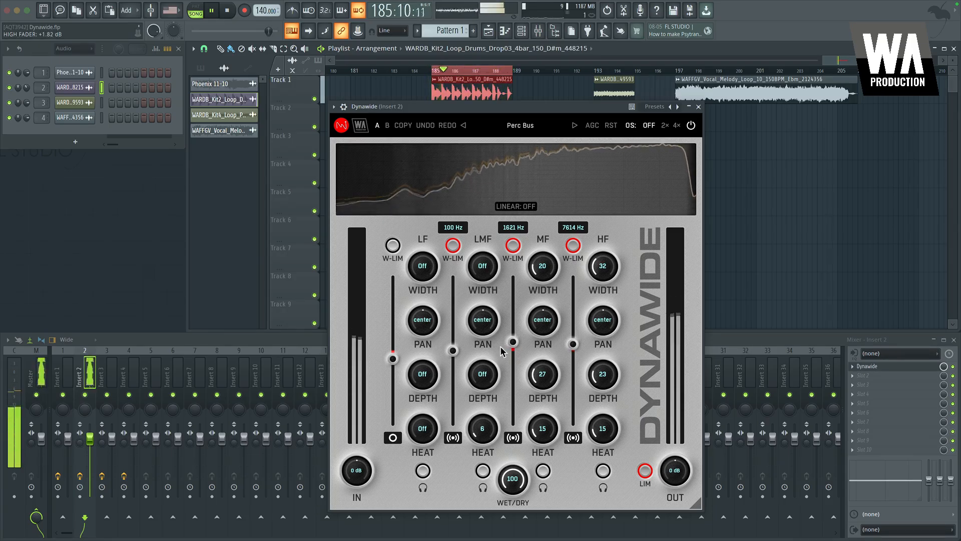
{"action": "left_click", "coordinate": [691, 125]}
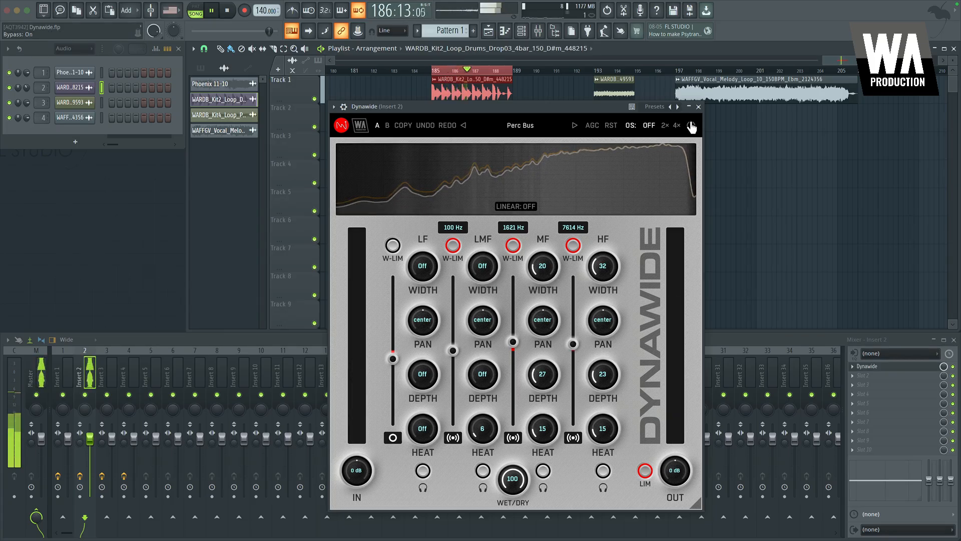
{"action": "left_click", "coordinate": [691, 125]}
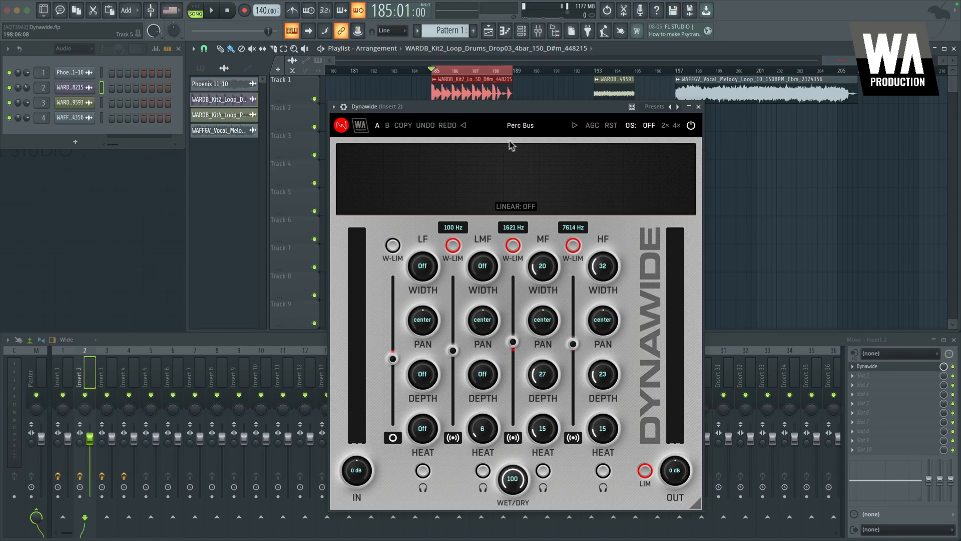
{"action": "key", "text": "space"}
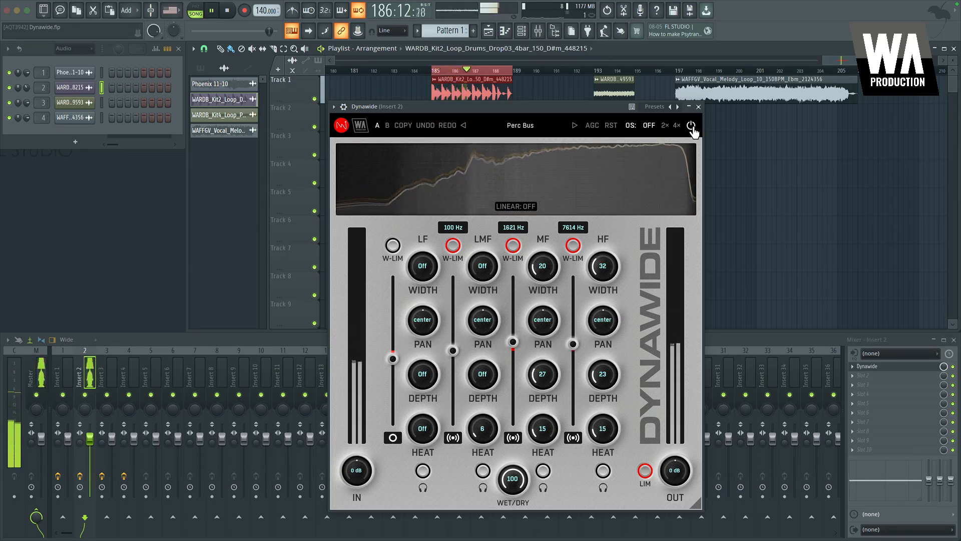
{"action": "key", "text": "space"}
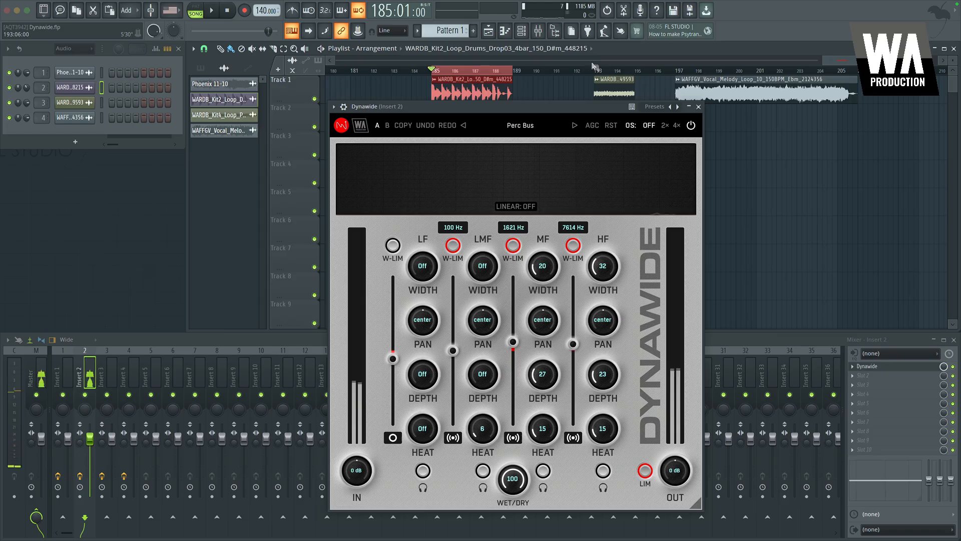
Select the loop at bars 193 to 195 as the playback range, open Dynawide on Insert 3, and play the loop bypassed.
{"action": "right_click", "coordinate": [595, 70]}
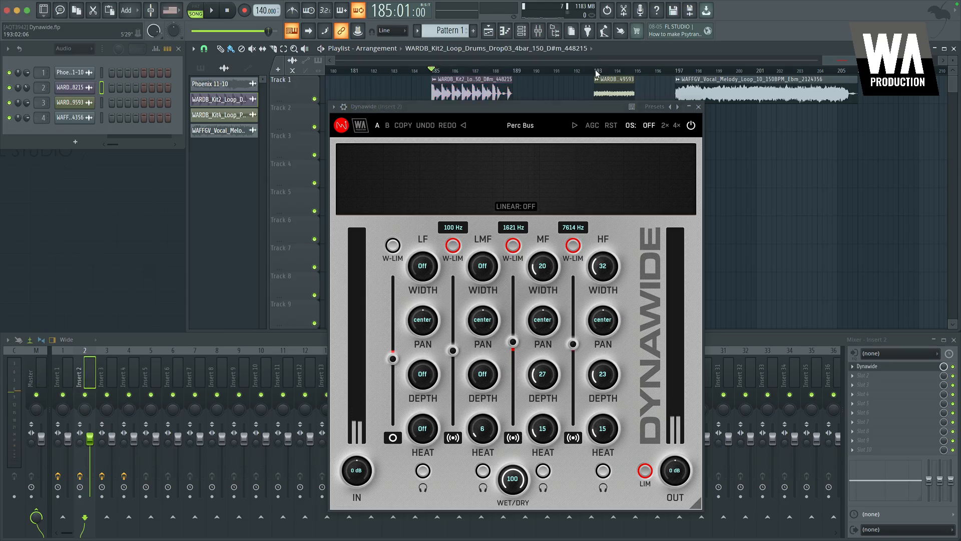
{"action": "left_click", "coordinate": [690, 107]}
{"action": "left_click_drag", "start_coordinate": [602, 124], "coordinate": [576, 124]}
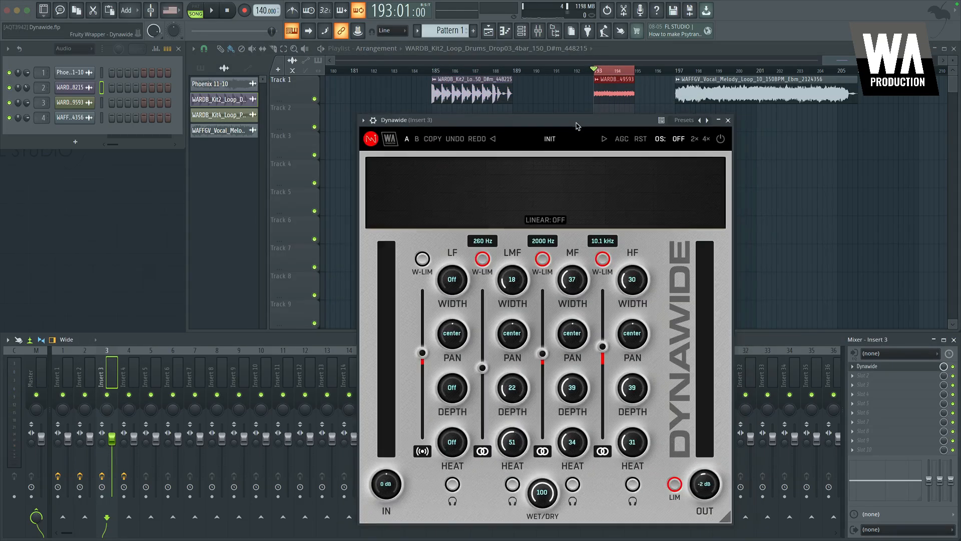
{"action": "key", "text": "space"}
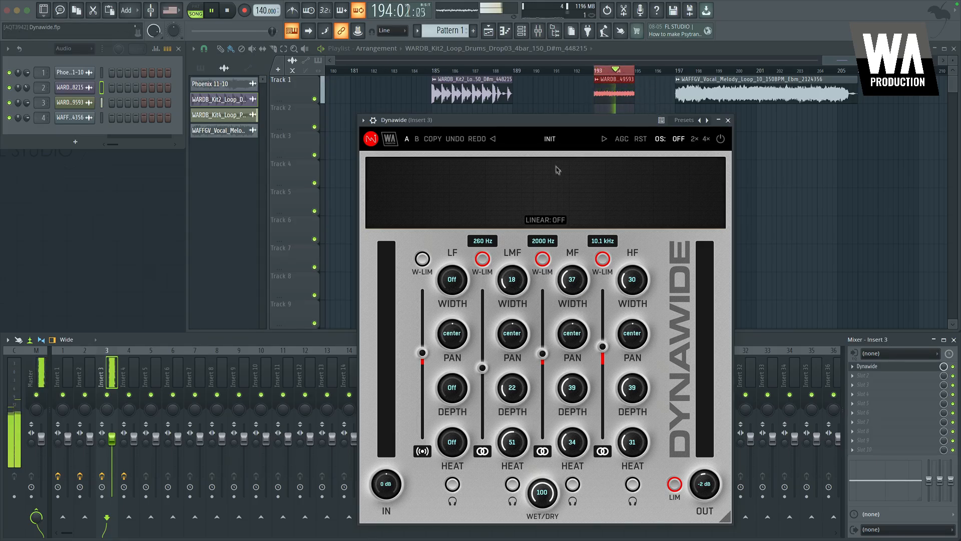
Stop playback, load the Full Synth Chords preset from the Instruments folder with bypass off, and play the selected loop.
{"action": "key", "text": "space"}
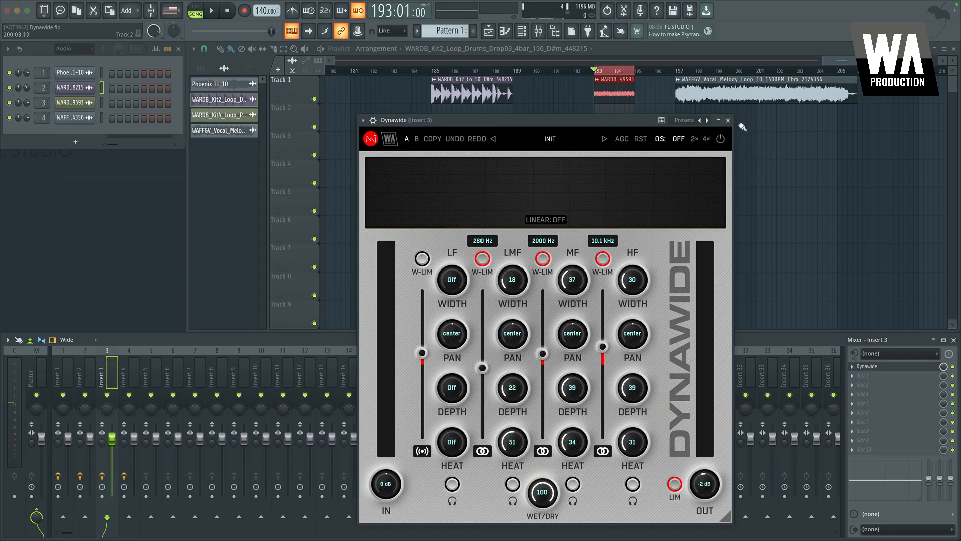
{"action": "left_click", "coordinate": [549, 140]}
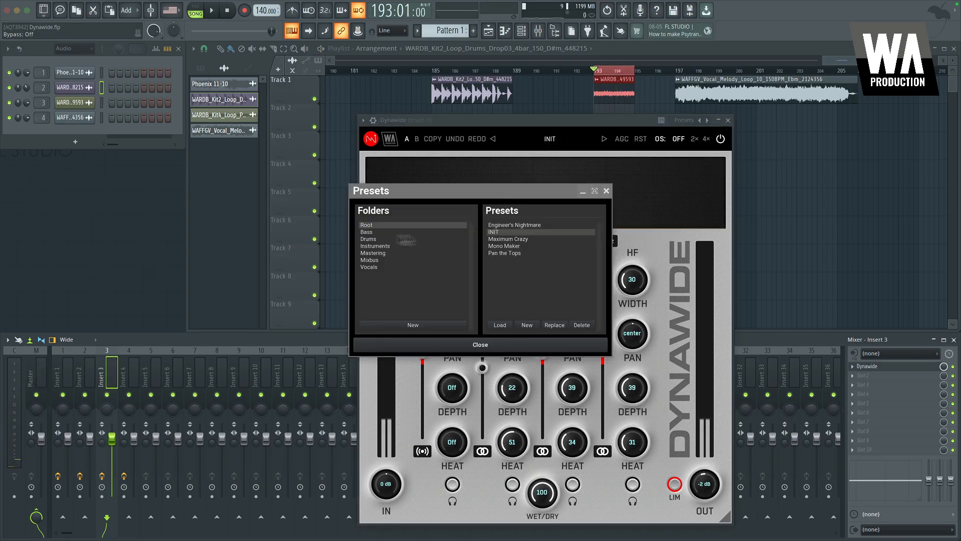
{"action": "left_click", "coordinate": [379, 247]}
{"action": "left_click", "coordinate": [518, 225]}
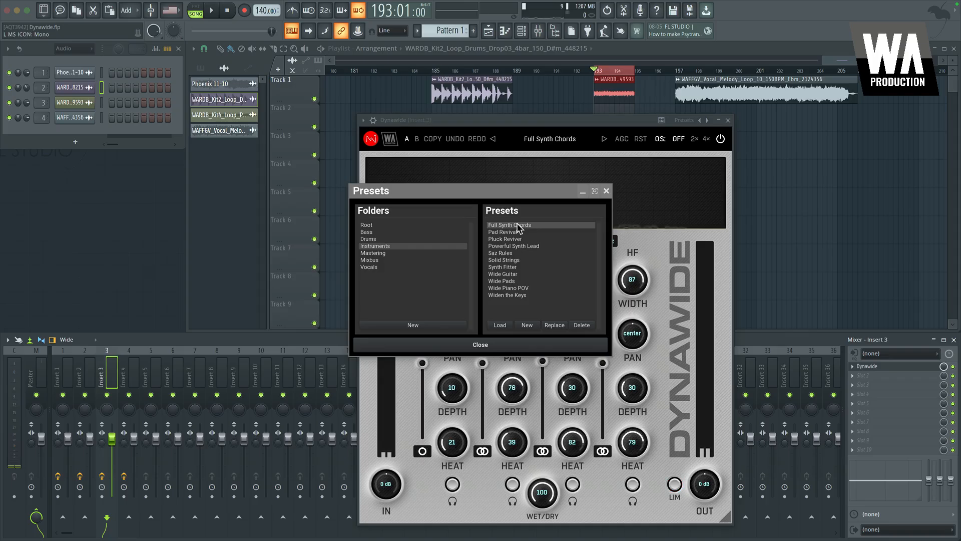
{"action": "key", "text": "space"}
{"action": "left_click", "coordinate": [607, 191]}
{"action": "left_click_drag", "start_coordinate": [567, 118], "coordinate": [523, 117]}
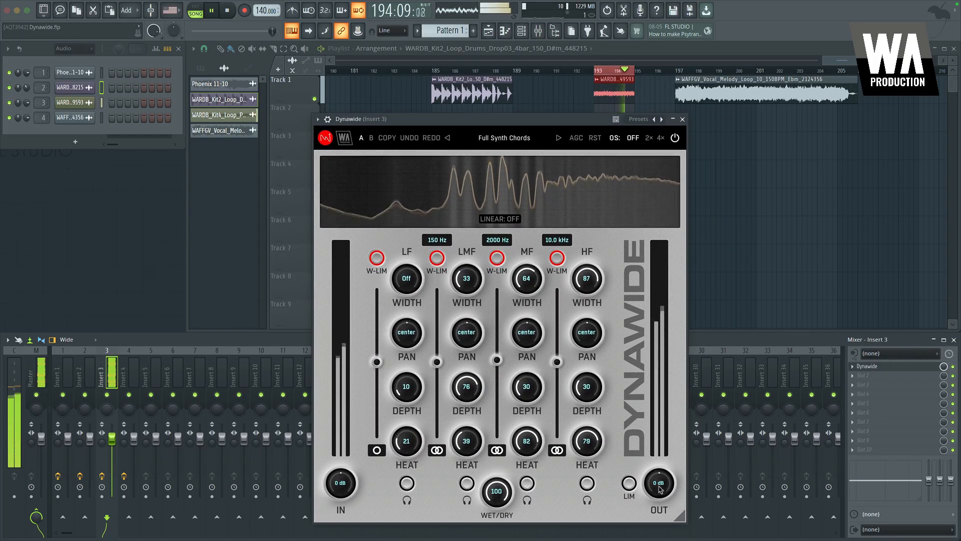
Set Dynawide's output to -7.49 dB and compare the processed loop with the bypassed sound.
{"action": "left_click_drag", "start_coordinate": [657, 484], "coordinate": [648, 504]}
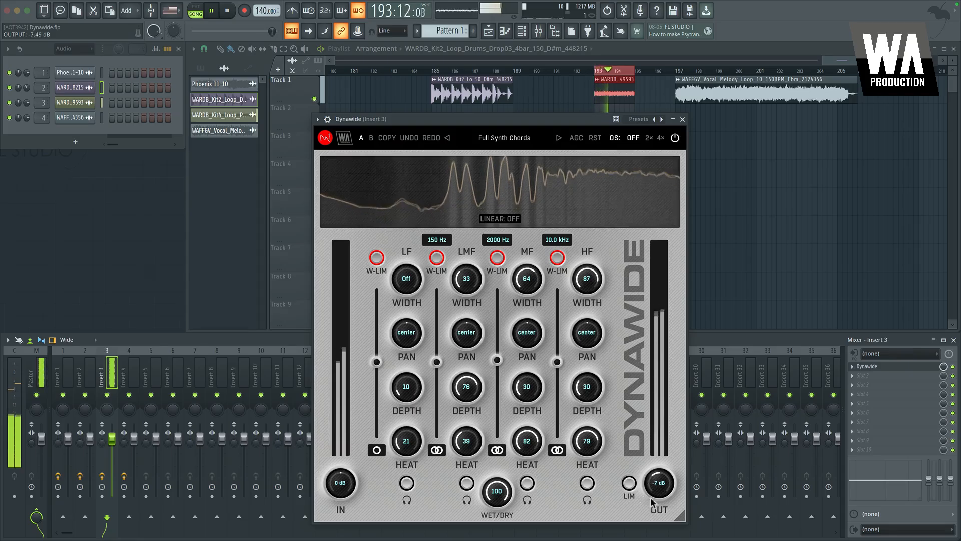
{"action": "left_click", "coordinate": [676, 139]}
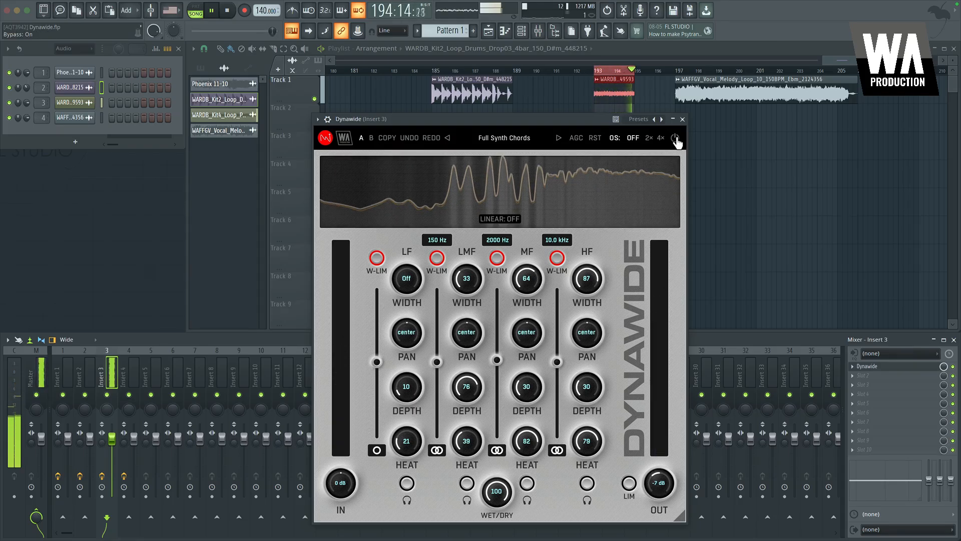
{"action": "left_click", "coordinate": [676, 139]}
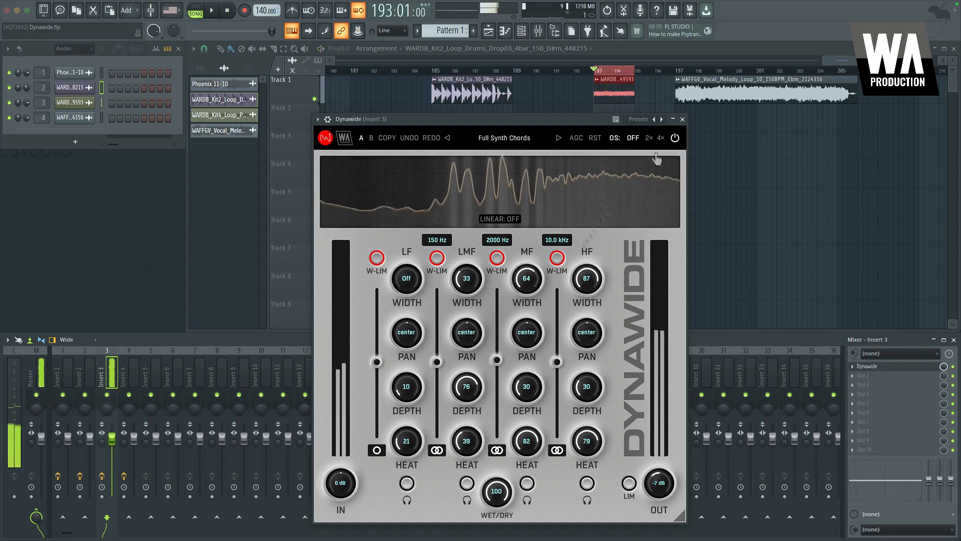
{"action": "key", "text": "space"}
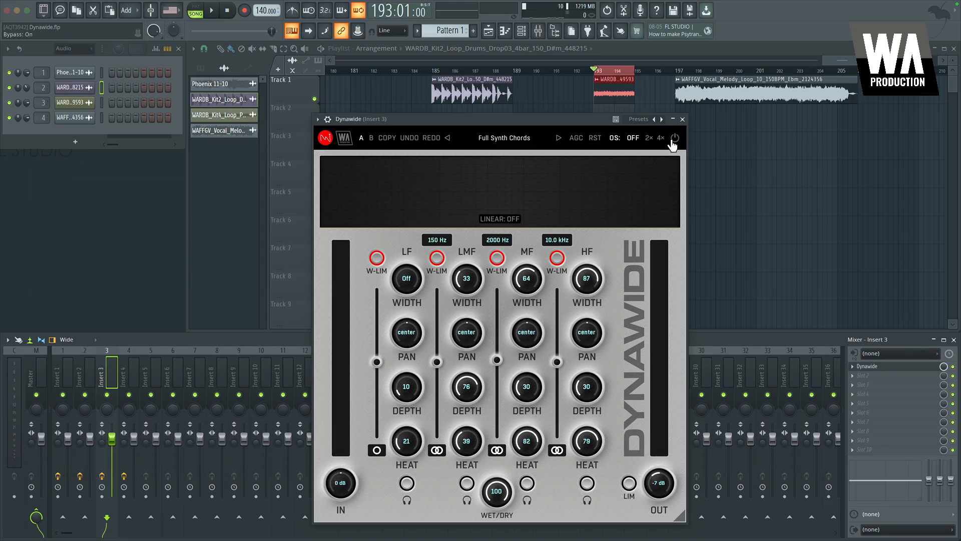
{"action": "key", "text": "space"}
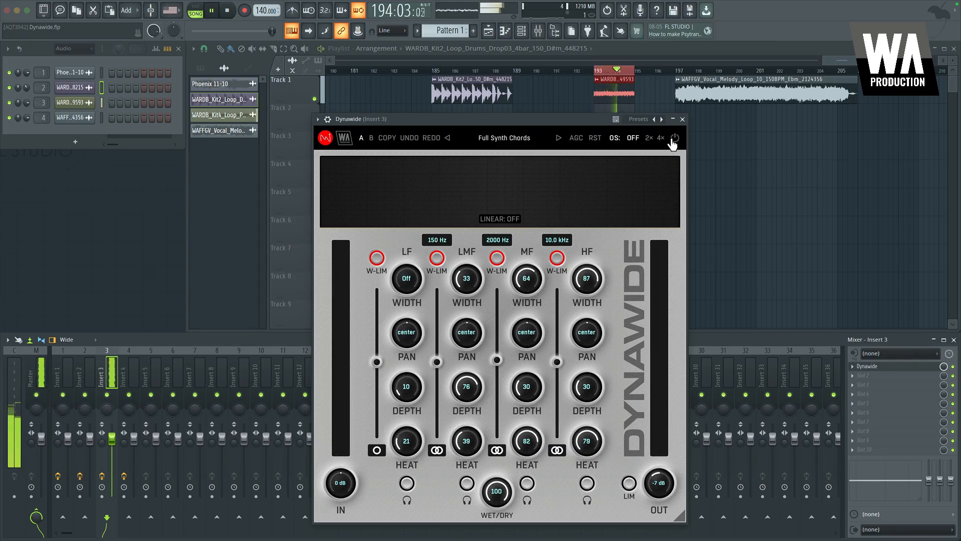
{"action": "left_click", "coordinate": [673, 139]}
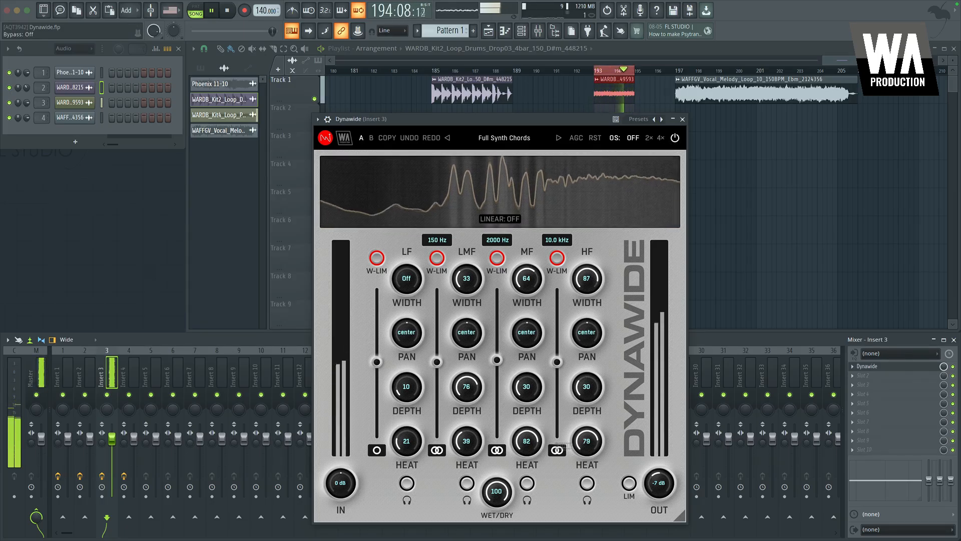
Set HF Heat to 56 and compare the adjusted Full Synth Chords preset with the bypassed sound.
{"action": "key", "text": "space"}
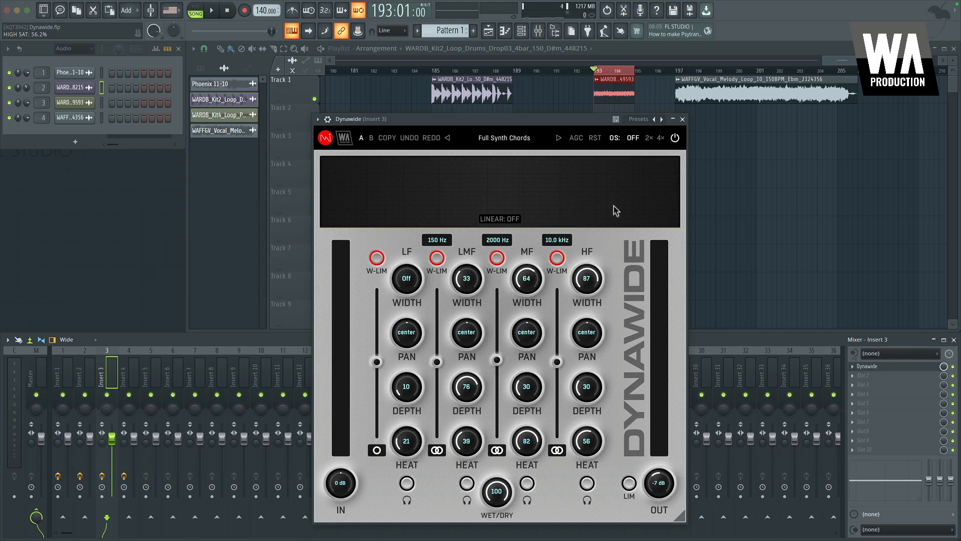
{"action": "key", "text": "space"}
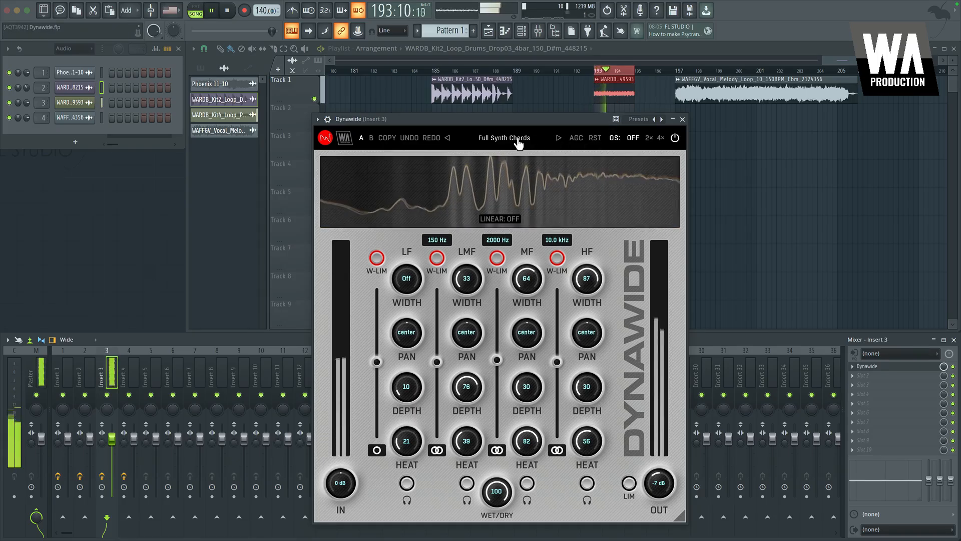
{"action": "left_click", "coordinate": [675, 139]}
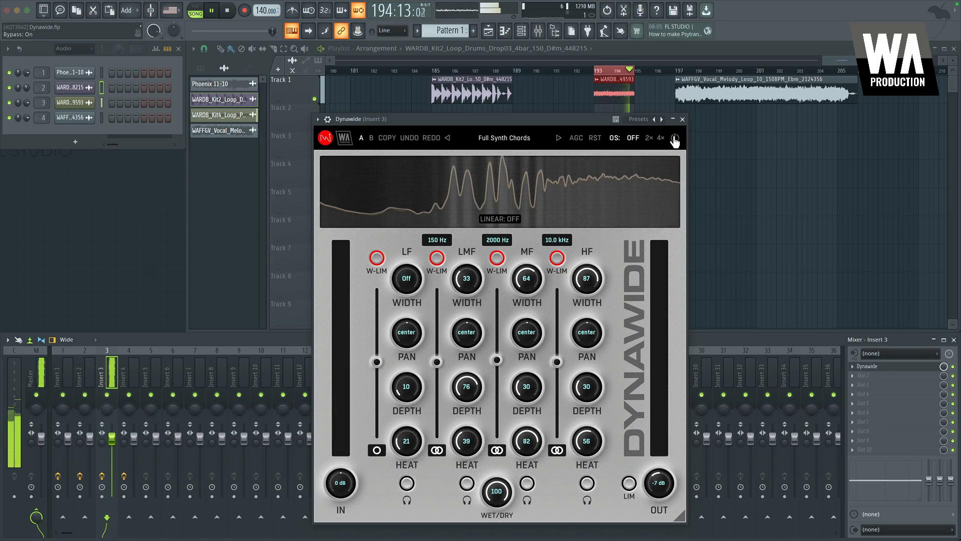
{"action": "left_click", "coordinate": [674, 139]}
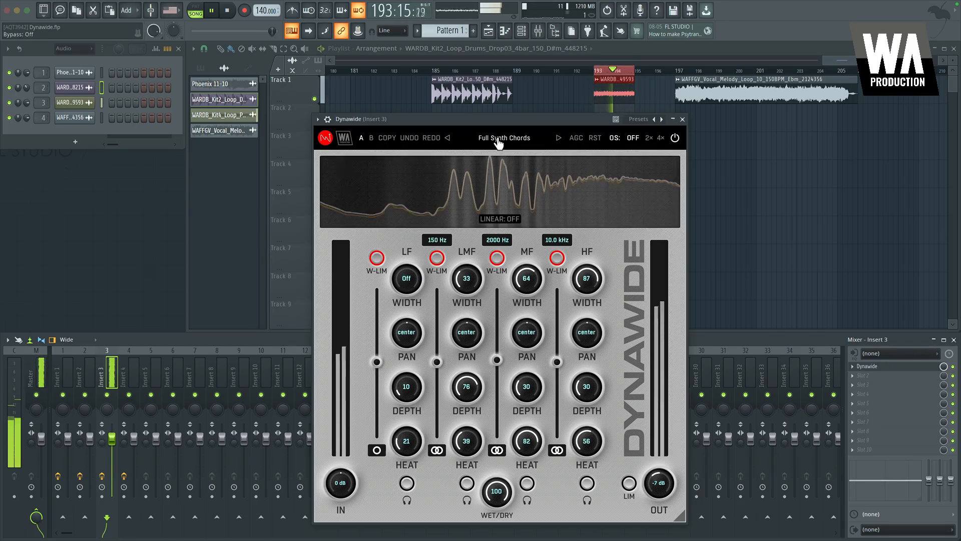
{"action": "key", "text": "space"}
Load the Pluck Reviver preset from the Instruments folder and play the loop through it.
{"action": "left_click", "coordinate": [498, 142]}
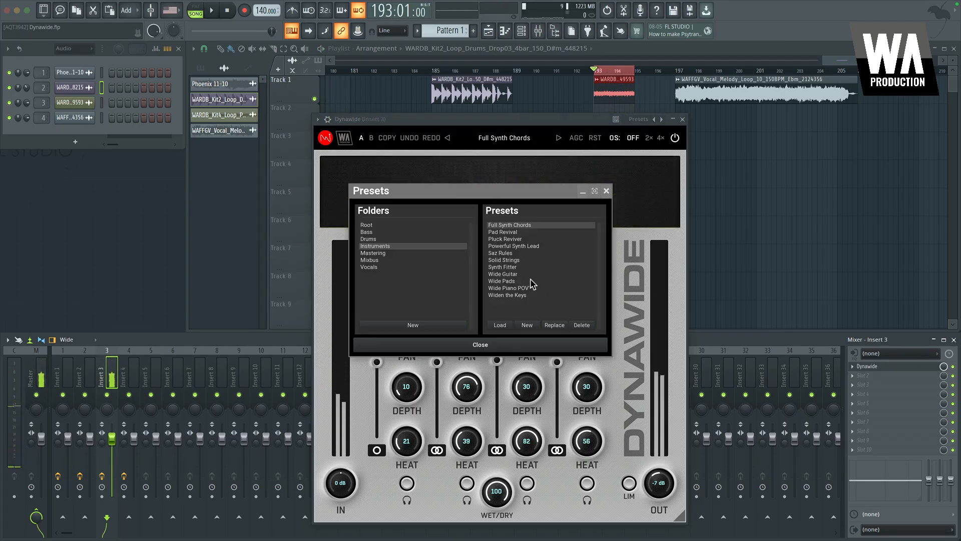
{"action": "left_click", "coordinate": [505, 240]}
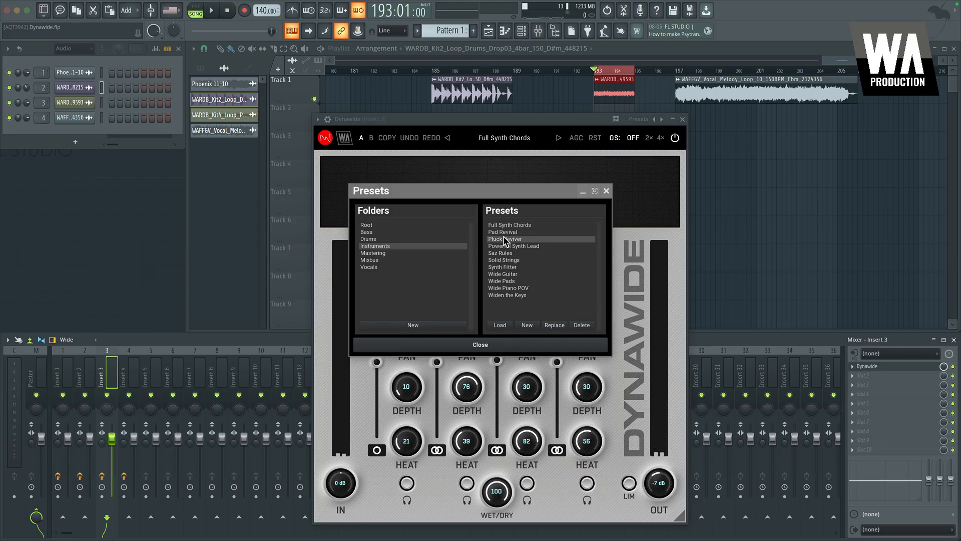
{"action": "left_click", "coordinate": [607, 192]}
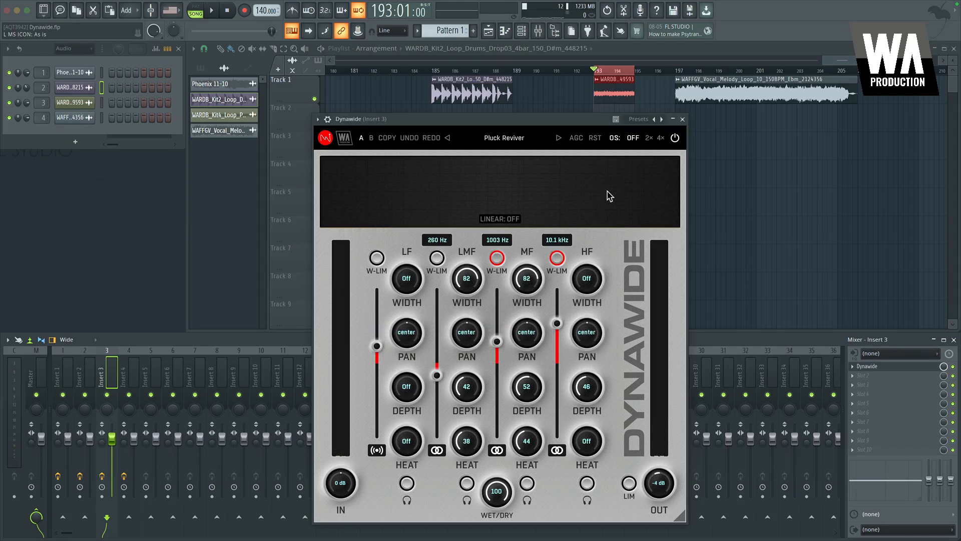
{"action": "key", "text": "space"}
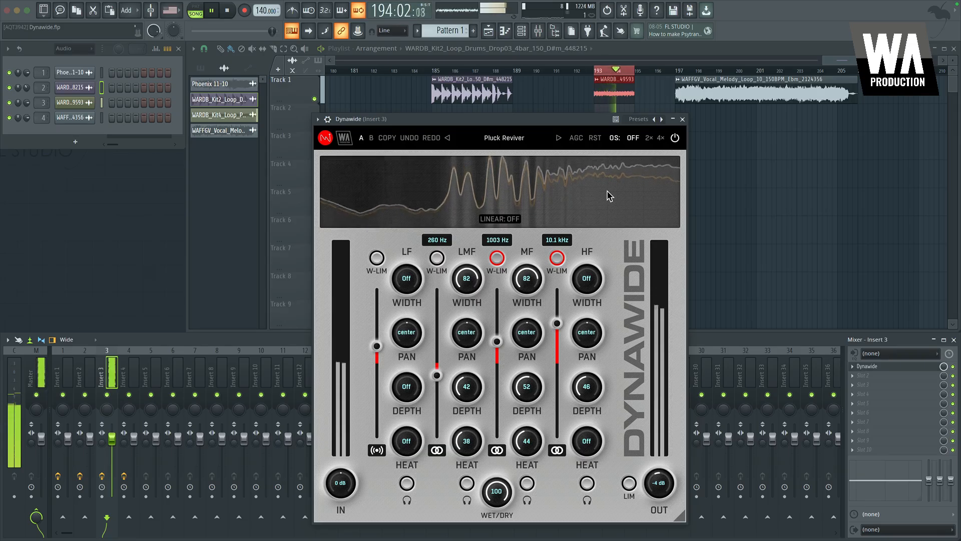
{"action": "key", "text": "space"}
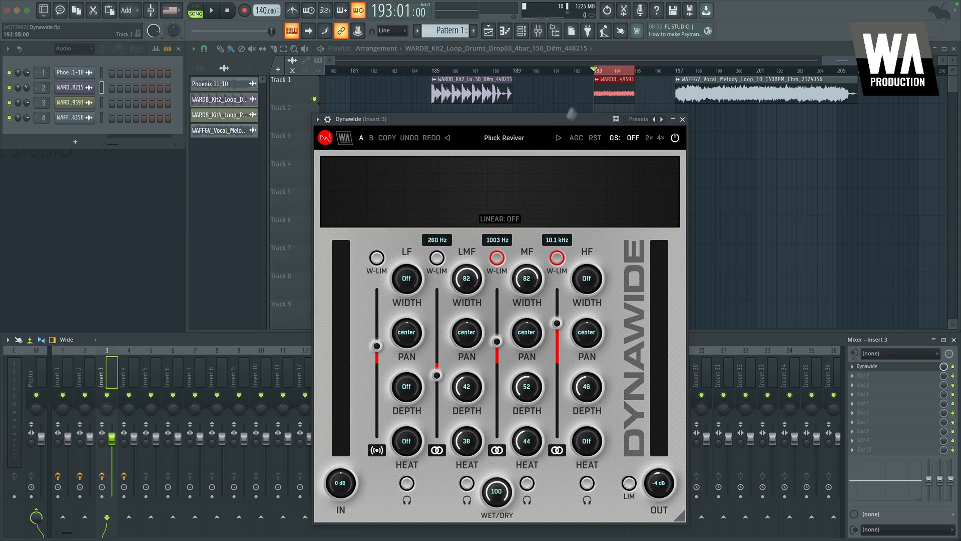
Load the Synth Fitter preset from the Instruments folder and play the loop through it.
{"action": "left_click", "coordinate": [516, 140]}
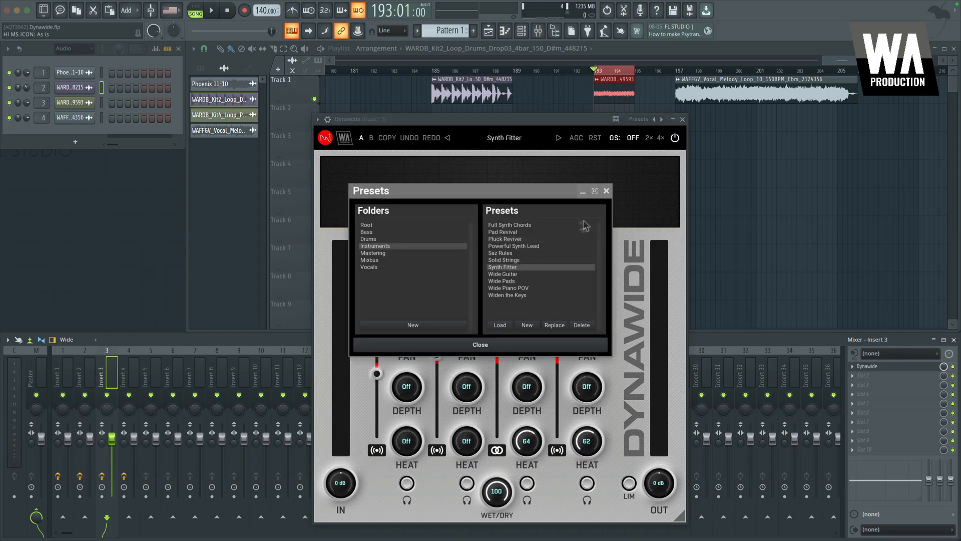
{"action": "left_click", "coordinate": [606, 191]}
{"action": "key", "text": "space"}
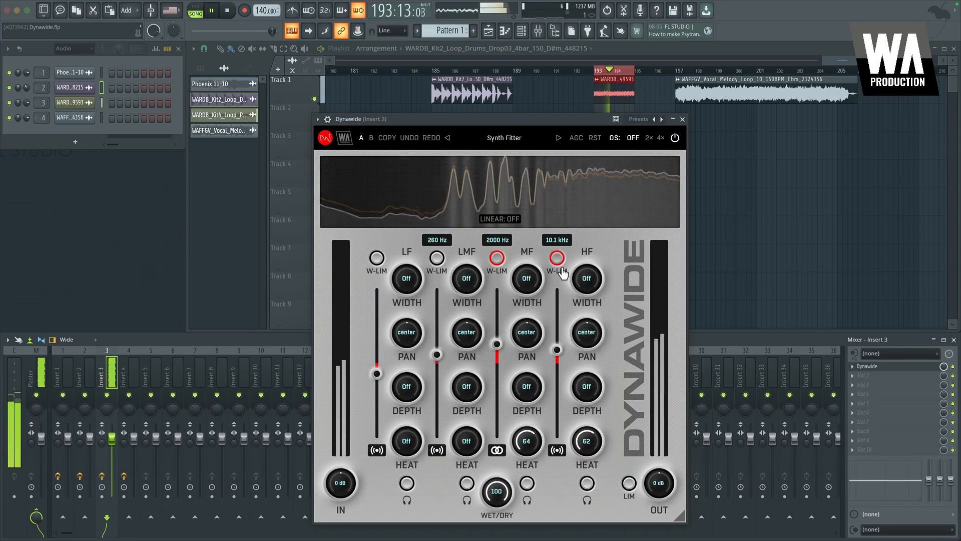
Set the output to -6 dB to match loudness and compare Synth Fitter with the bypassed sound.
{"action": "left_click", "coordinate": [675, 139]}
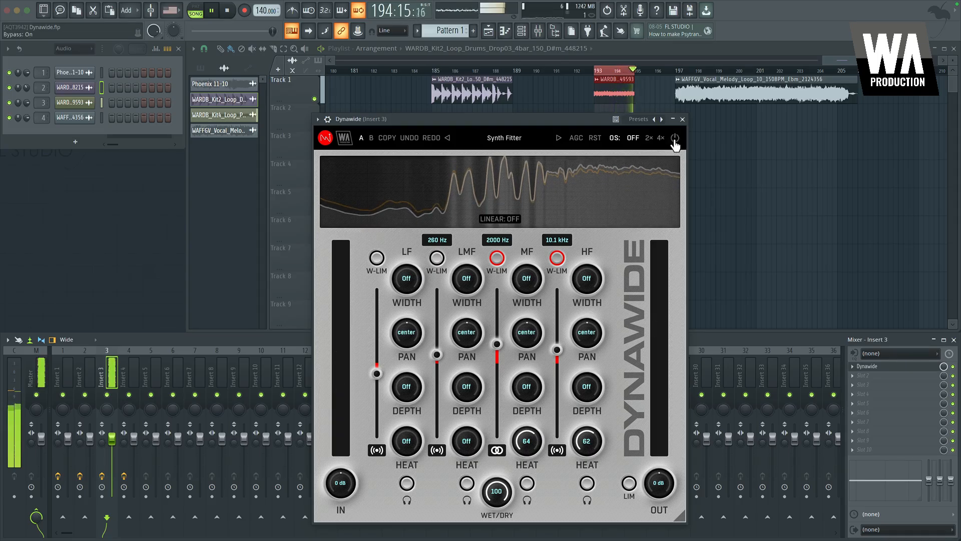
{"action": "scroll", "coordinate": [661, 476], "scroll_direction": "down", "scroll_amount": 5}
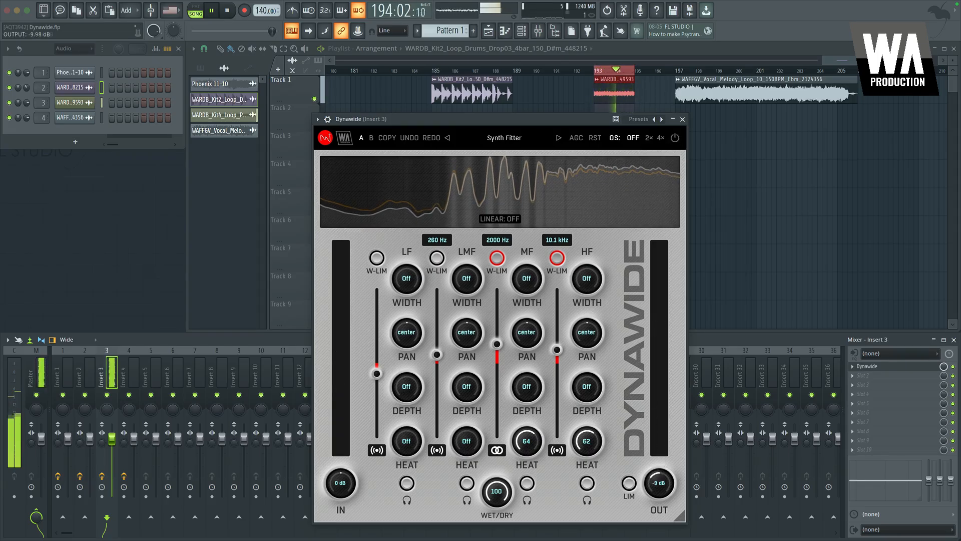
{"action": "left_click", "coordinate": [675, 138]}
{"action": "left_click_drag", "start_coordinate": [659, 483], "coordinate": [659, 476]}
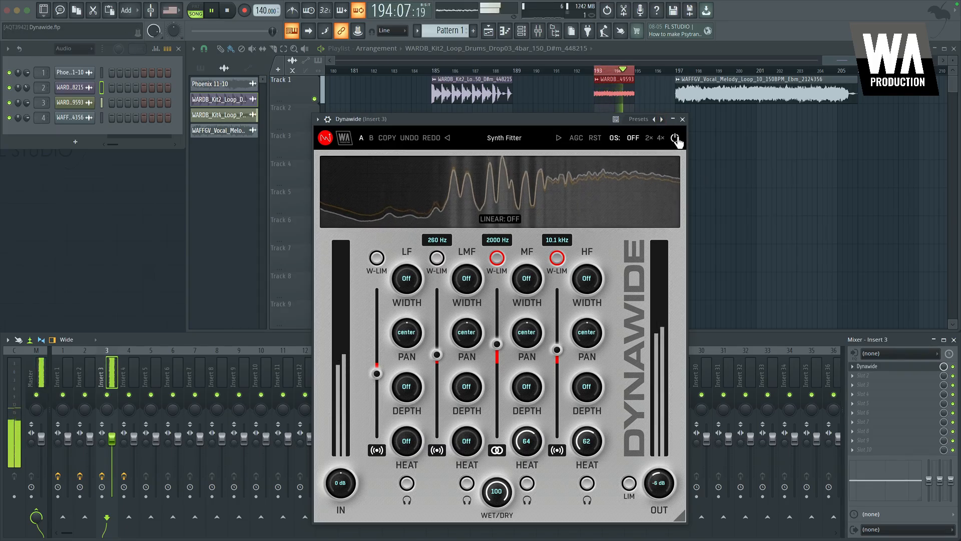
{"action": "left_click", "coordinate": [676, 139]}
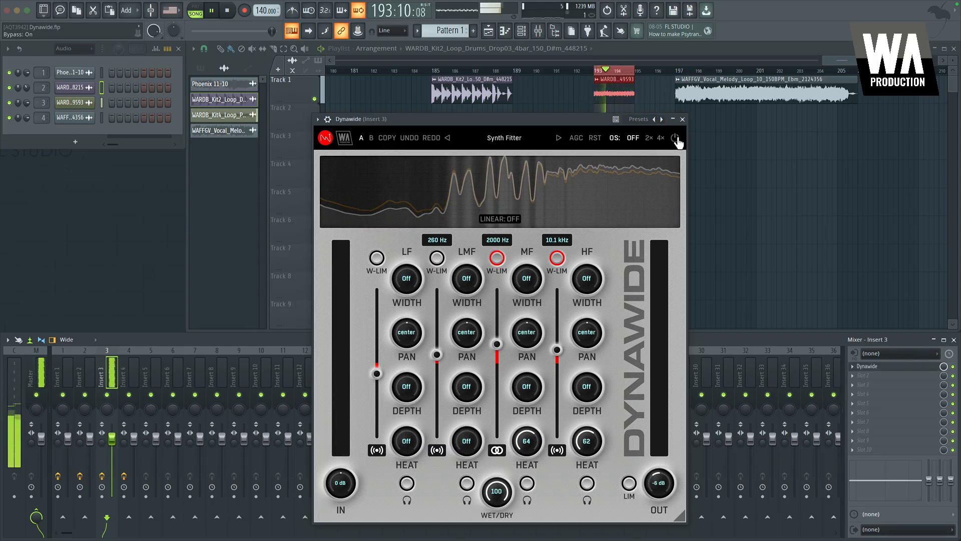
{"action": "left_click", "coordinate": [676, 140]}
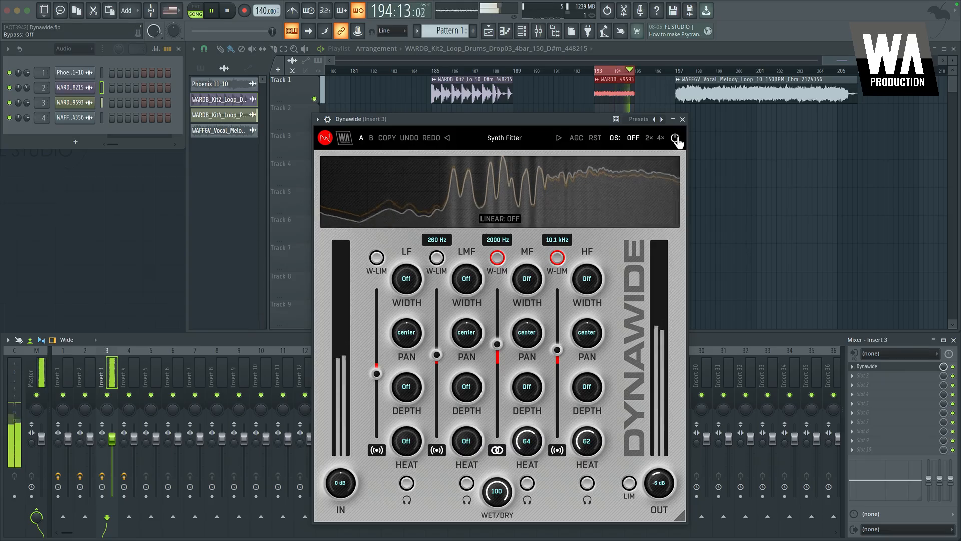
{"action": "key", "text": "space"}
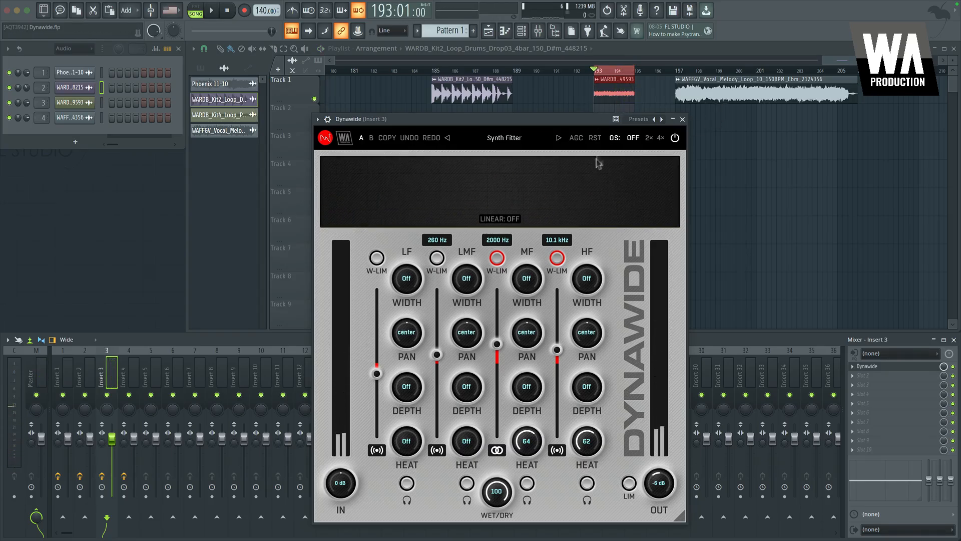
Select the vocal loop at bars 197 to 206 as the playback range, open Dynawide on Insert 4, and play the loop bypassed.
{"action": "left_click", "coordinate": [514, 141]}
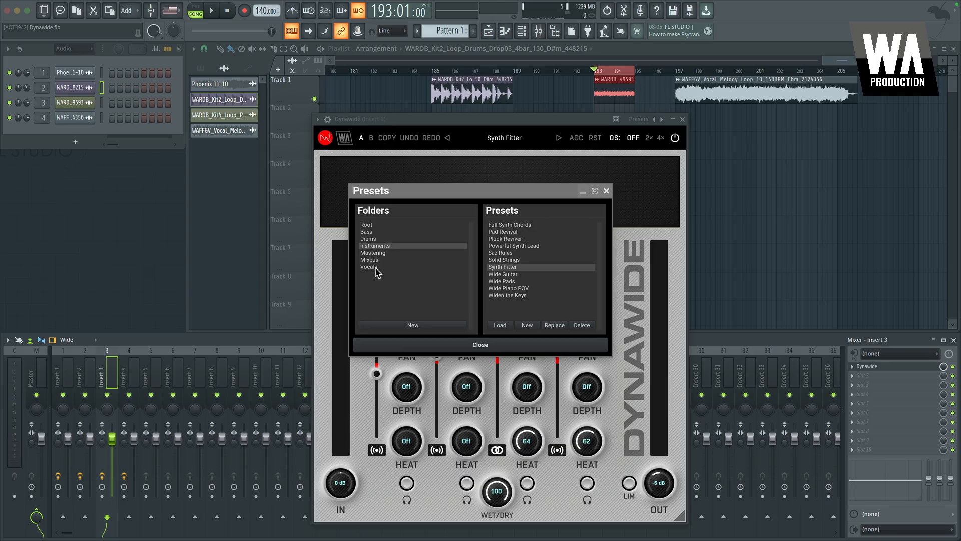
{"action": "left_click", "coordinate": [605, 191]}
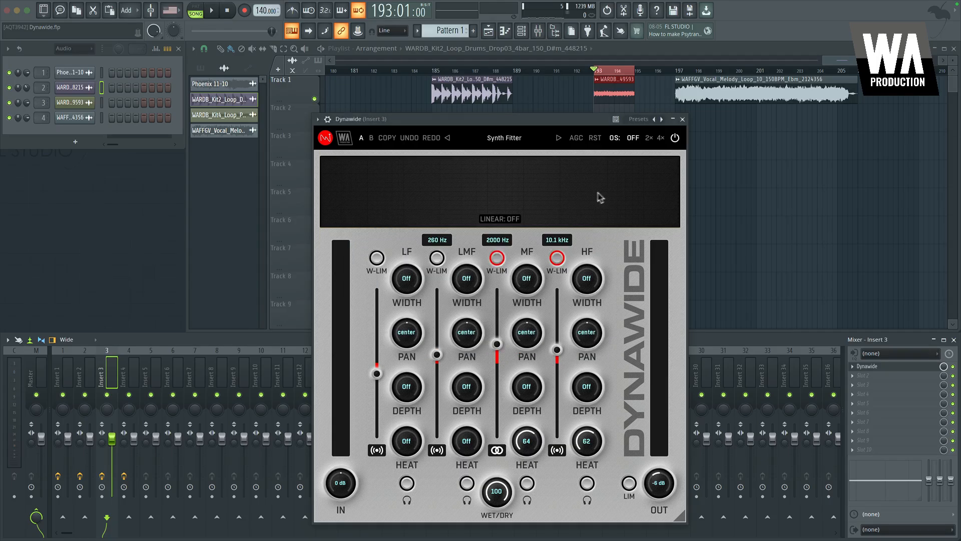
{"action": "left_click", "coordinate": [682, 120]}
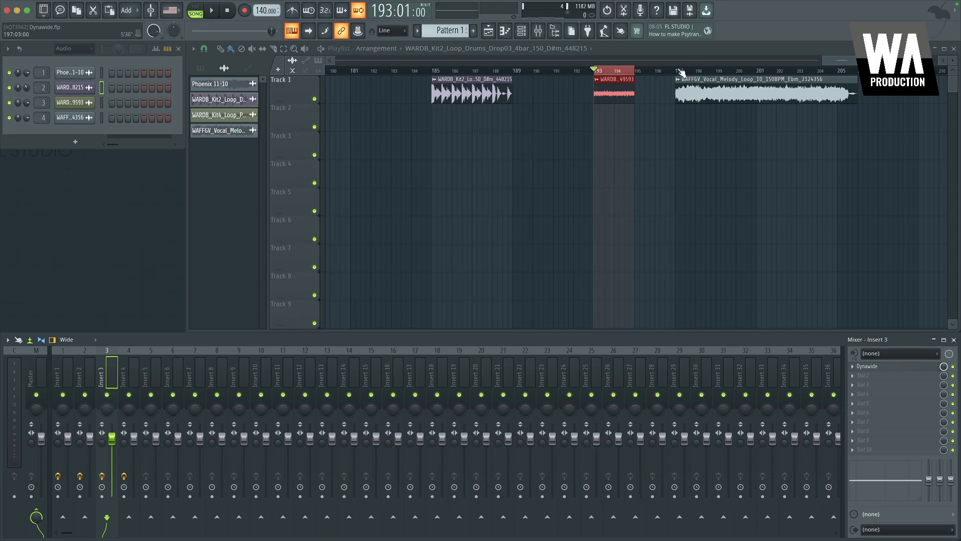
{"action": "left_click_drag", "start_coordinate": [678, 70], "coordinate": [909, 71]}
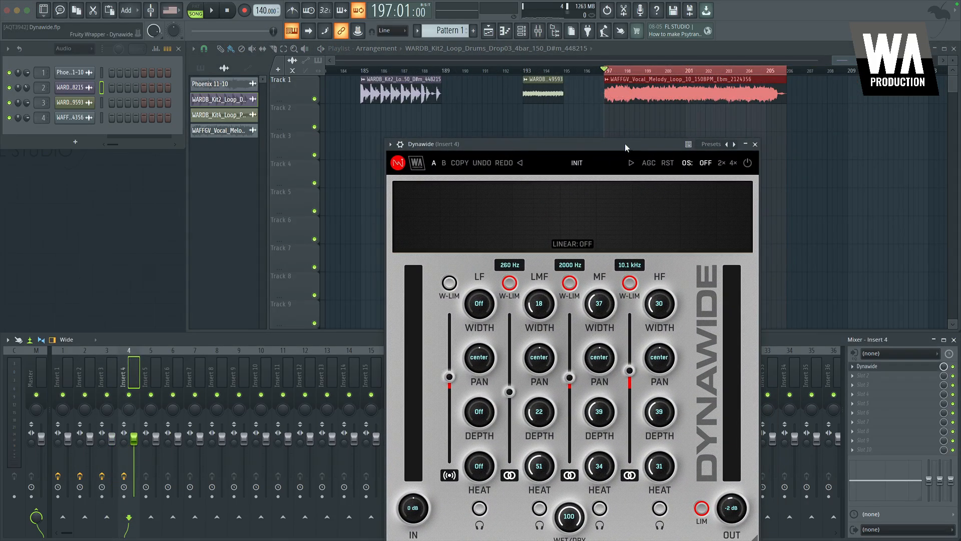
{"action": "left_click_drag", "start_coordinate": [626, 147], "coordinate": [612, 123]}
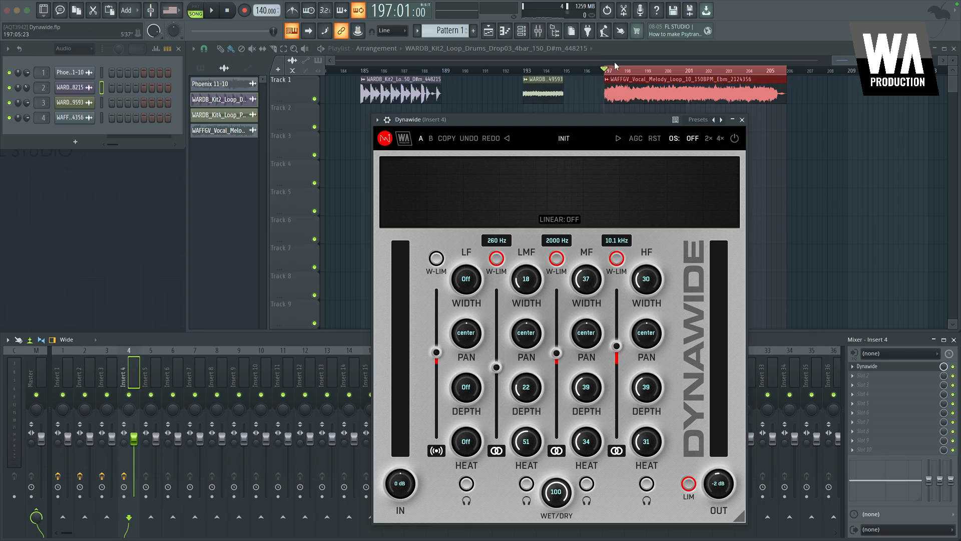
{"action": "key", "text": "space"}
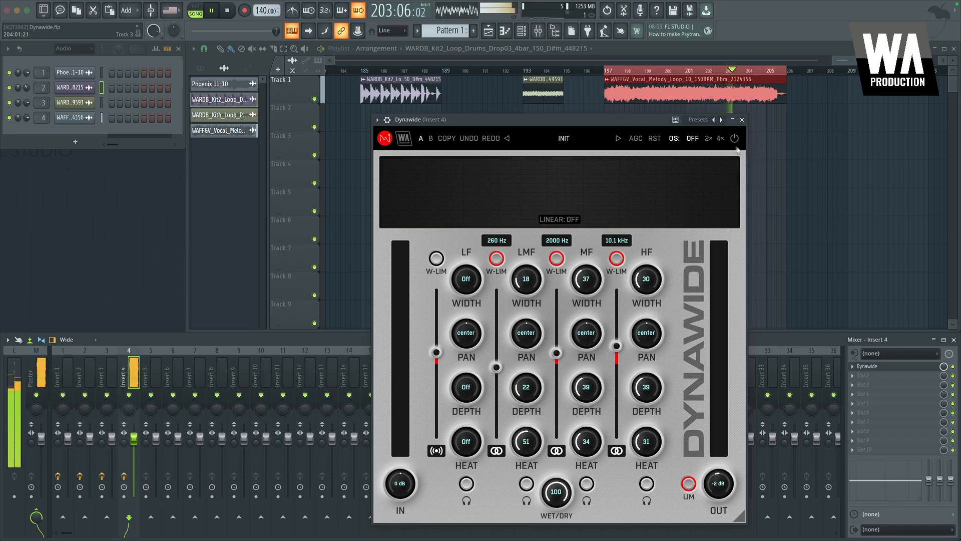
Stop playback and load the Female Vocal Presence preset from the Vocals folder into Dynawide on Insert 4.
{"action": "key", "text": "space"}
{"action": "left_click", "coordinate": [564, 138]}
{"action": "left_click", "coordinate": [371, 267]}
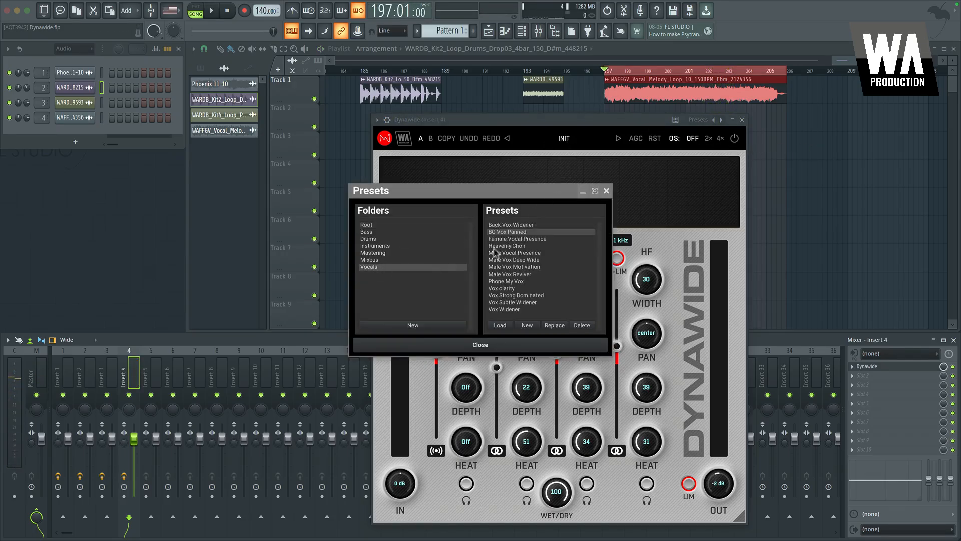
{"action": "left_click", "coordinate": [522, 239]}
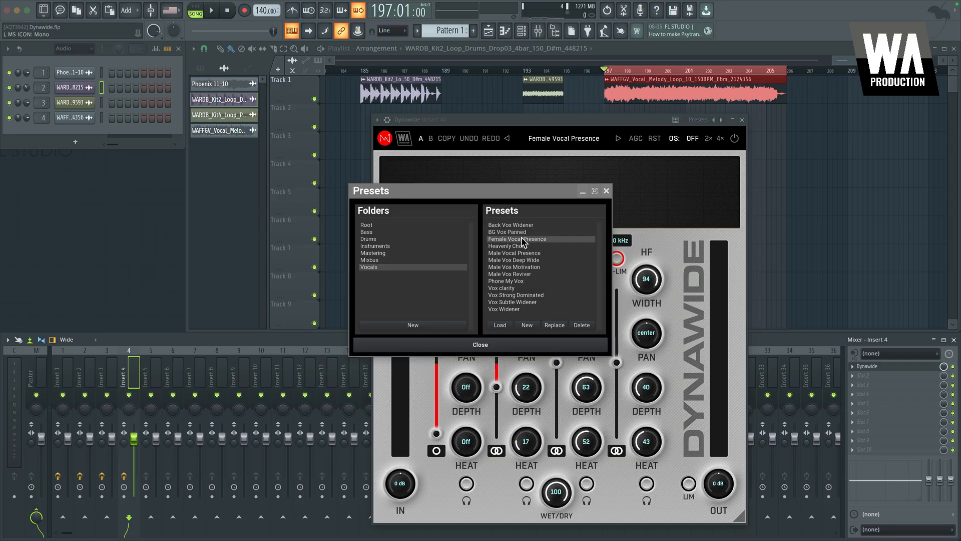
Close the preset browser, play the vocal loop through Female Vocal Presence, and compare it with the bypassed sound.
{"action": "left_click_drag", "start_coordinate": [591, 195], "coordinate": [446, 195]}
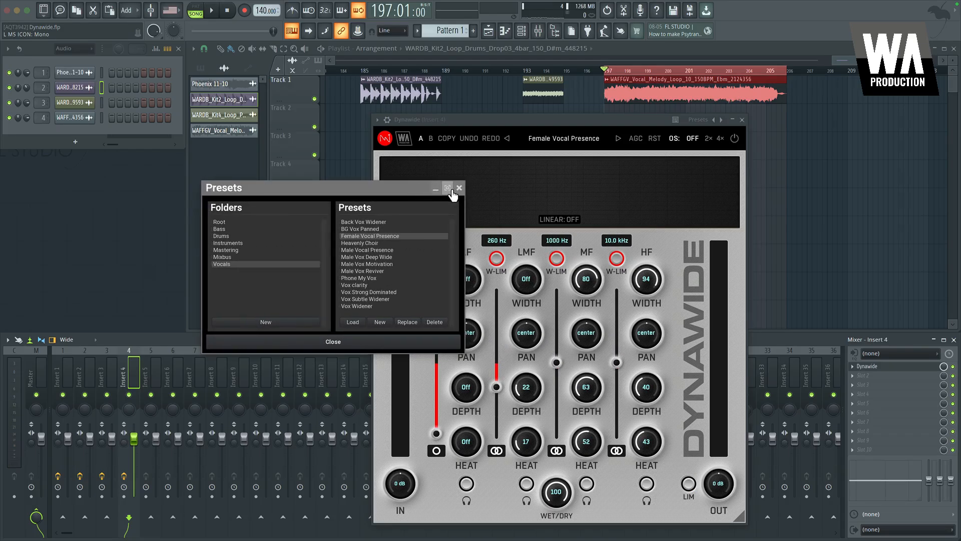
{"action": "left_click", "coordinate": [461, 190]}
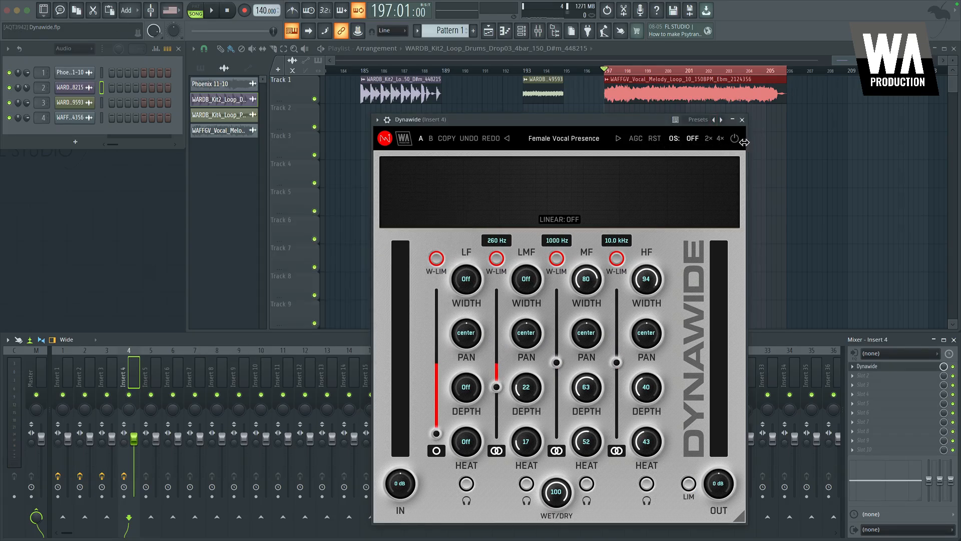
{"action": "key", "text": "space"}
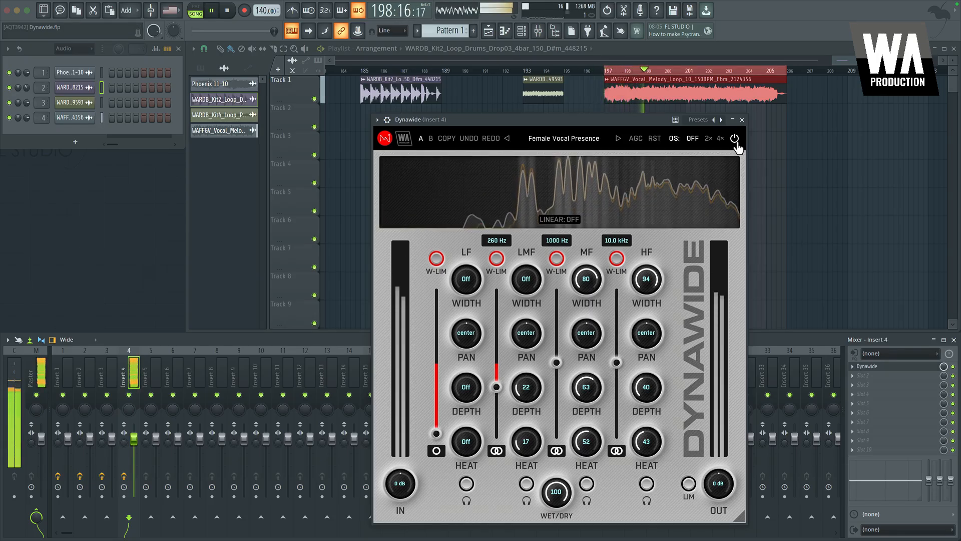
{"action": "left_click", "coordinate": [735, 139]}
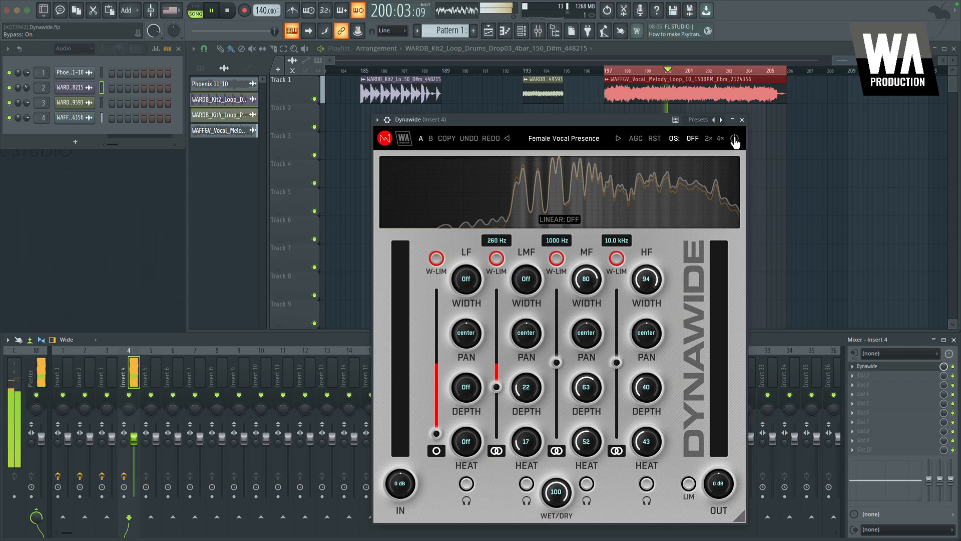
{"action": "left_click", "coordinate": [734, 139]}
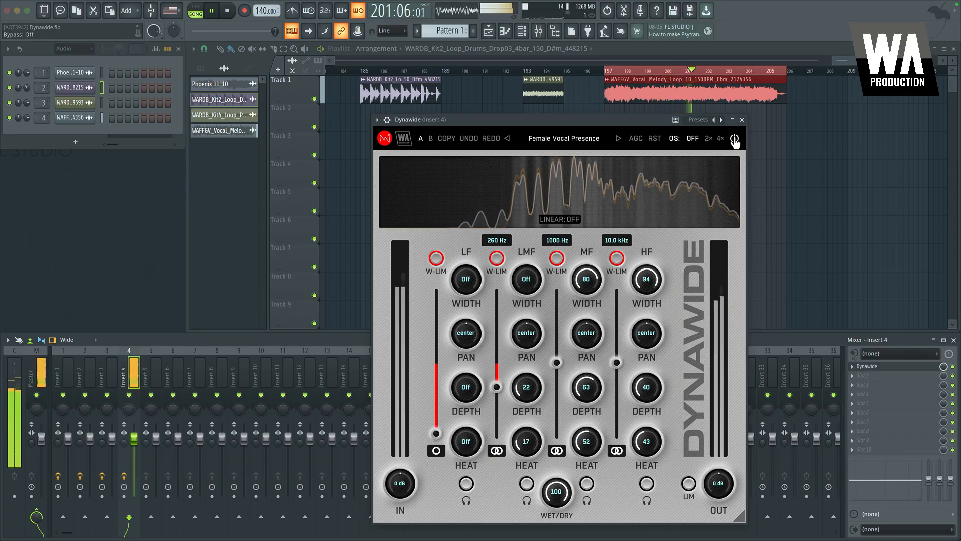
{"action": "key", "text": "space"}
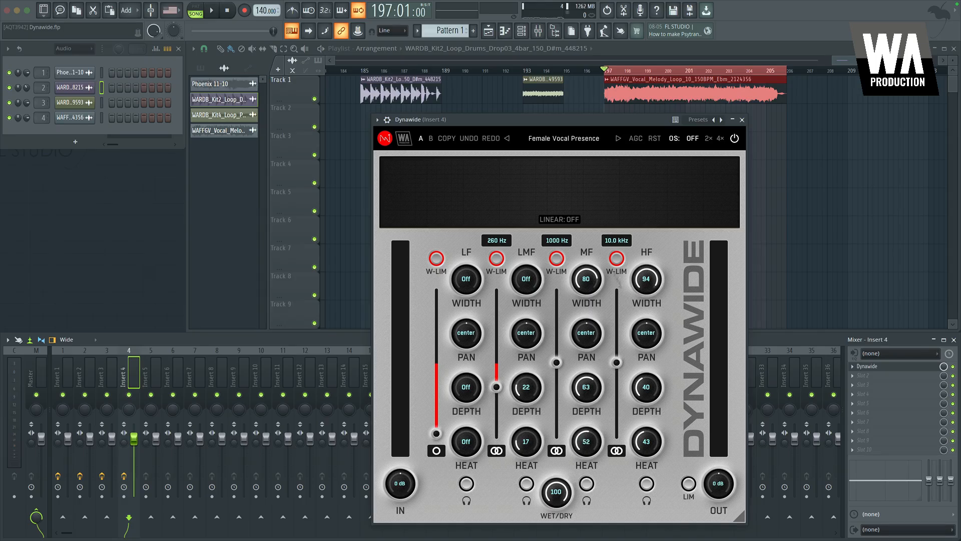
Load the Heavenly Choir preset from the Vocals folder and play the vocal loop through it.
{"action": "left_click", "coordinate": [579, 140]}
{"action": "left_click", "coordinate": [369, 243]}
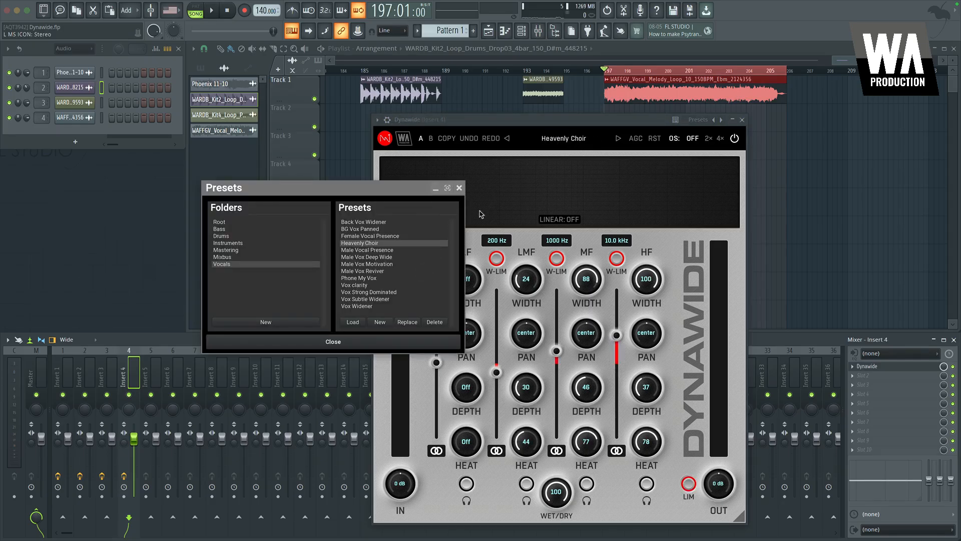
{"action": "left_click", "coordinate": [459, 188]}
{"action": "key", "text": "space"}
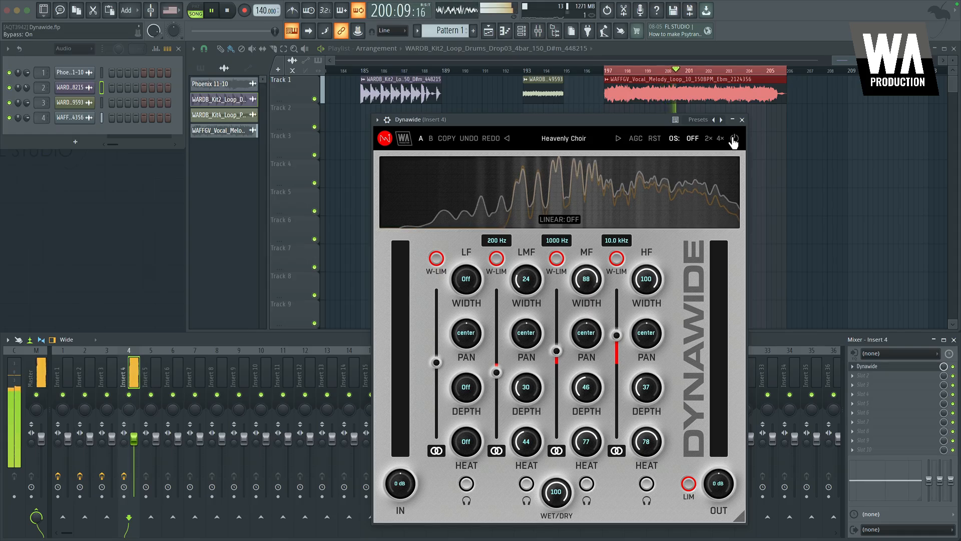
Lower the output to about -5.76 dB to match loudness and compare Heavenly Choir with the bypassed vocal.
{"action": "scroll", "coordinate": [712, 481], "scroll_direction": "down", "scroll_amount": 5}
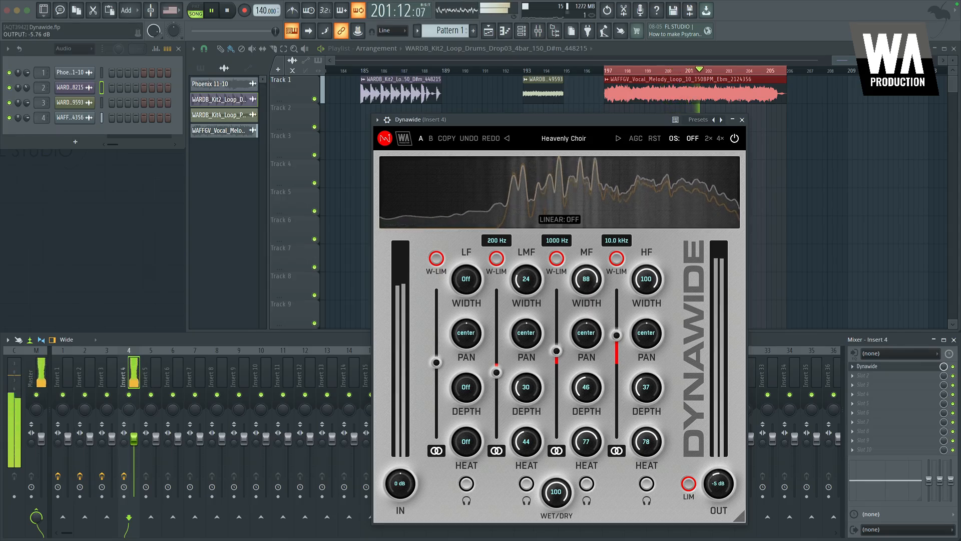
{"action": "left_click", "coordinate": [735, 142]}
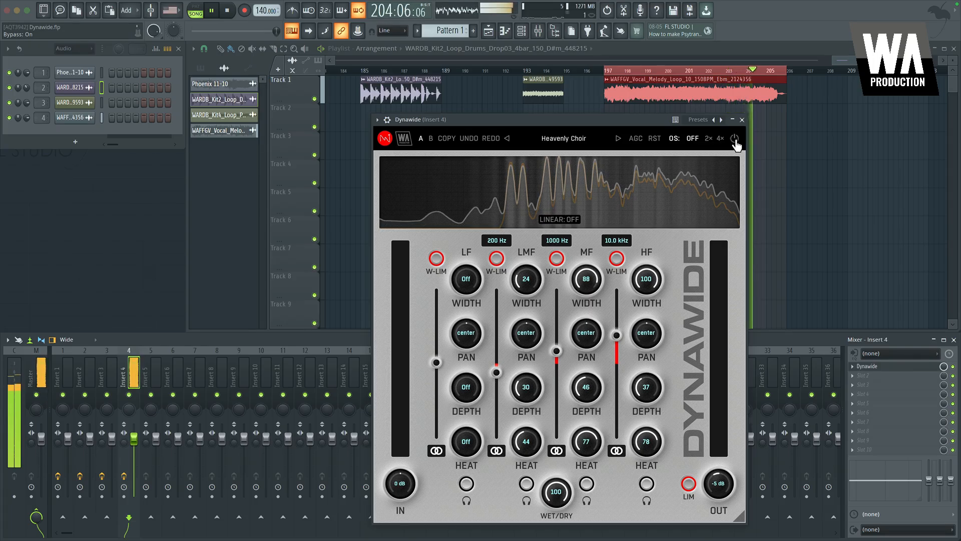
{"action": "key", "text": "space"}
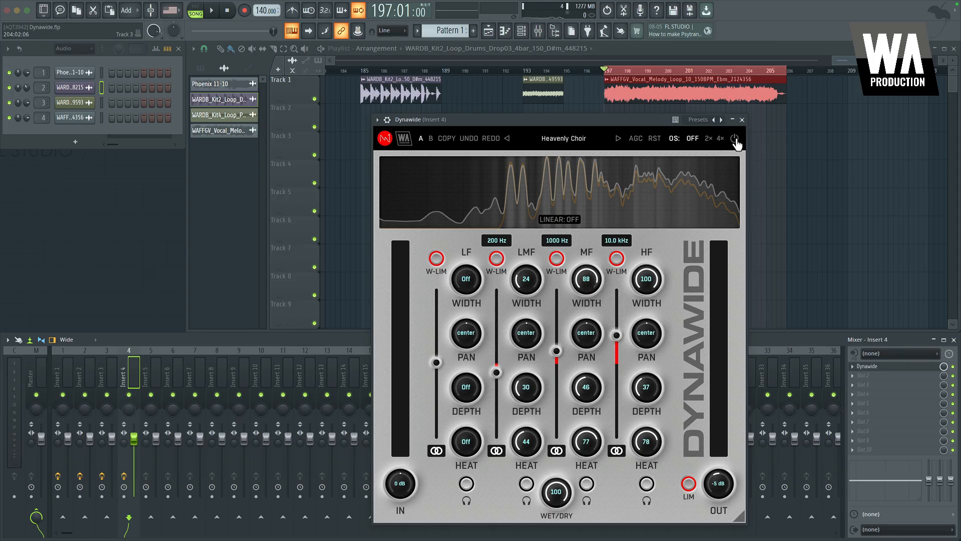
{"action": "key", "text": "space"}
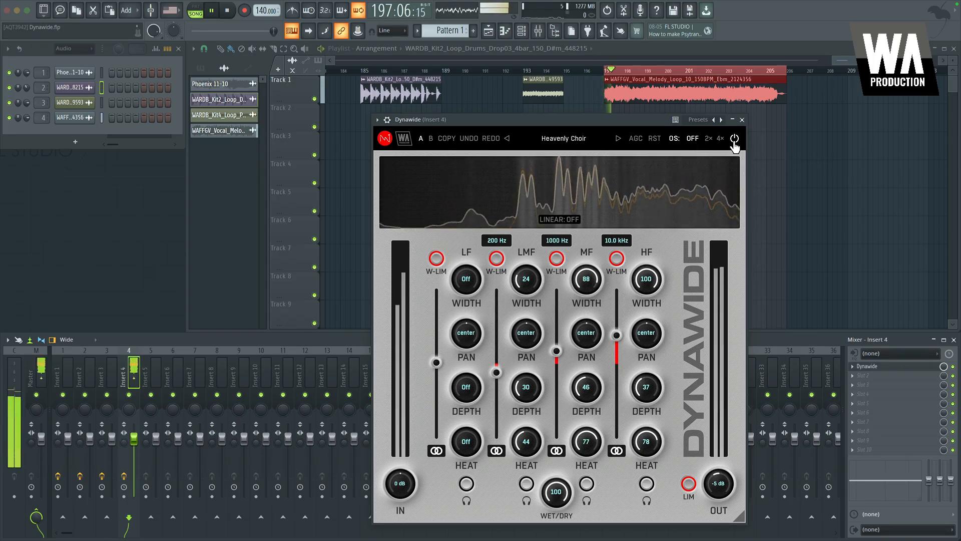
{"action": "left_click", "coordinate": [734, 140]}
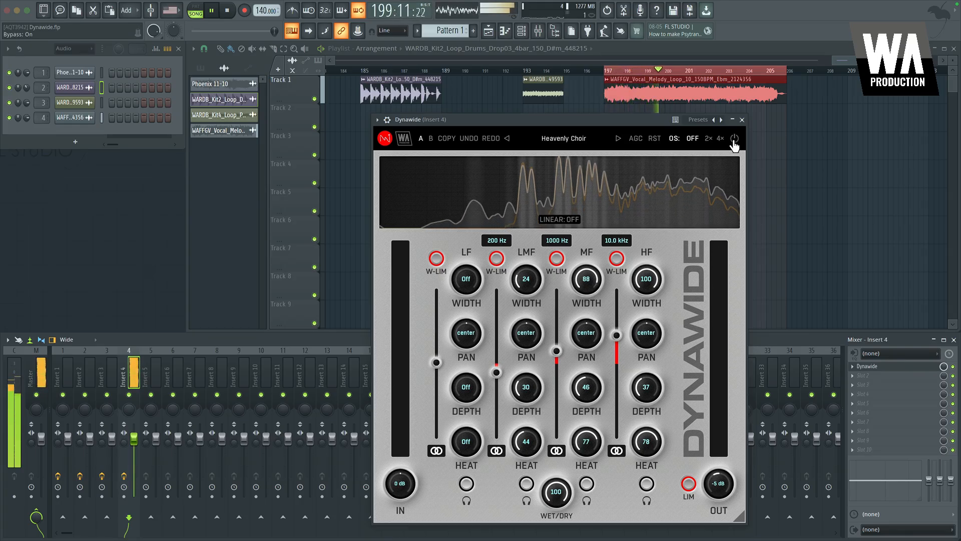
{"action": "left_click", "coordinate": [734, 140]}
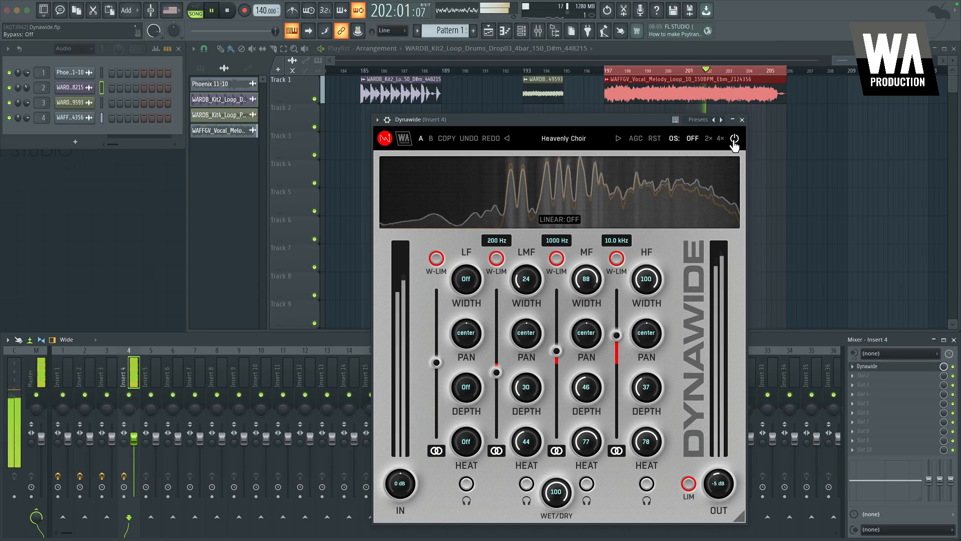
{"action": "key", "text": "space"}
Load the BG Vox Panned preset from the Vocals folder and play the vocal loop through it.
{"action": "left_click", "coordinate": [556, 140]}
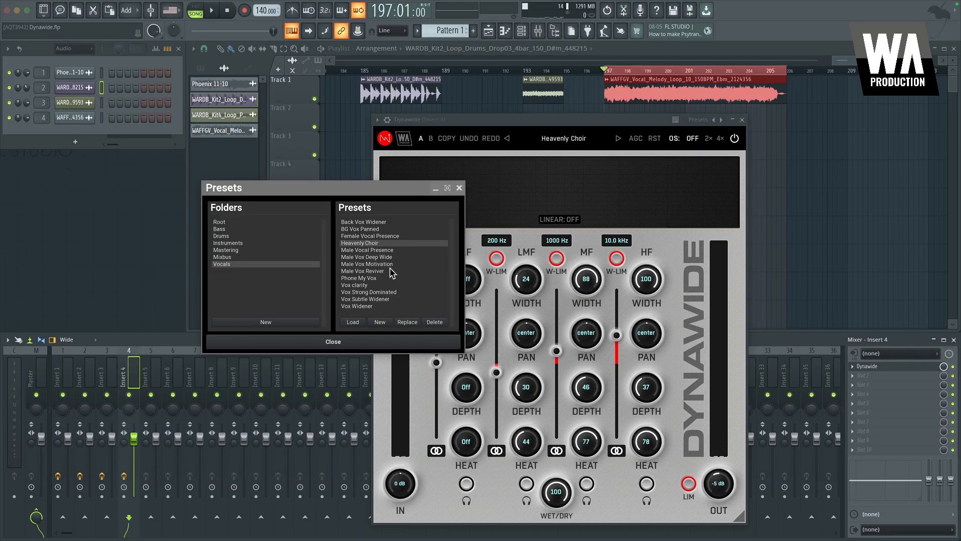
{"action": "left_click", "coordinate": [364, 229]}
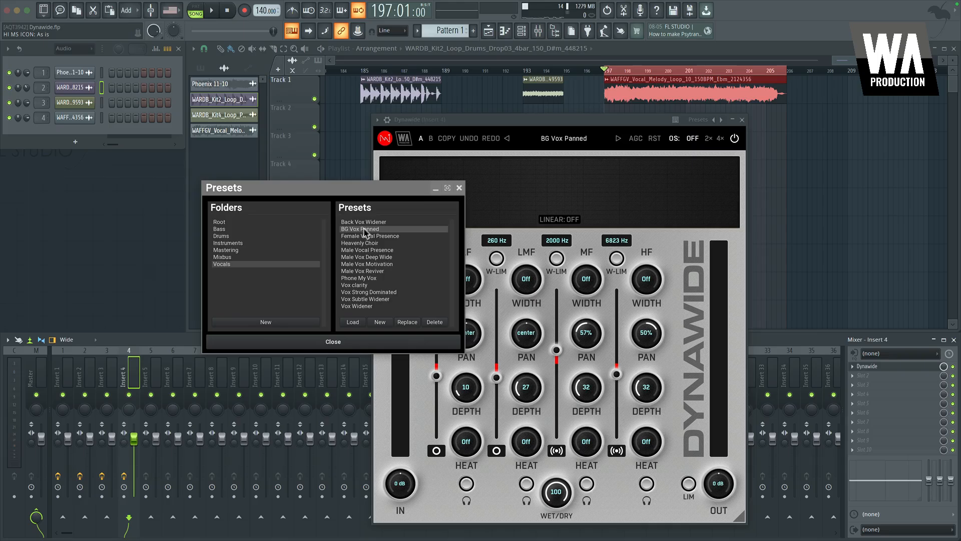
{"action": "left_click", "coordinate": [350, 341]}
{"action": "key", "text": "space"}
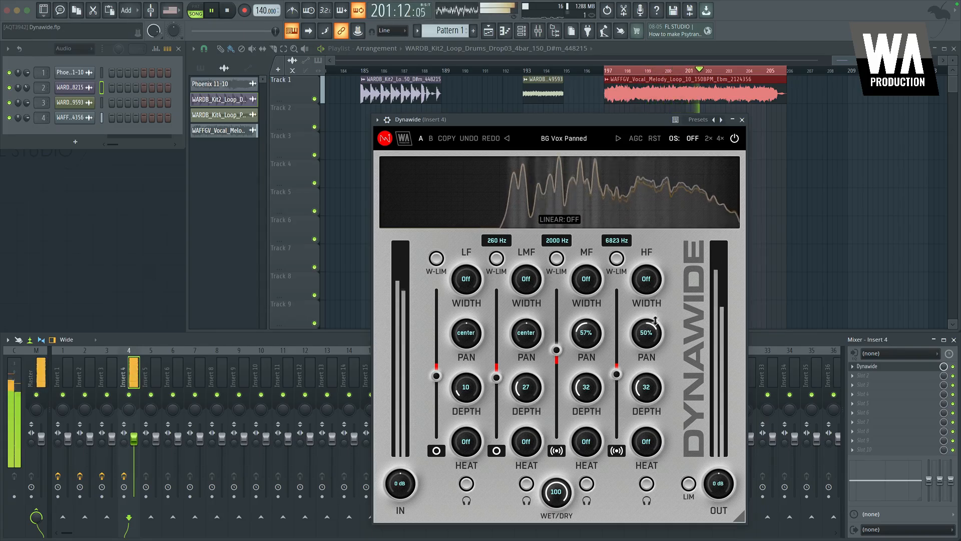
{"action": "key", "text": "space"}
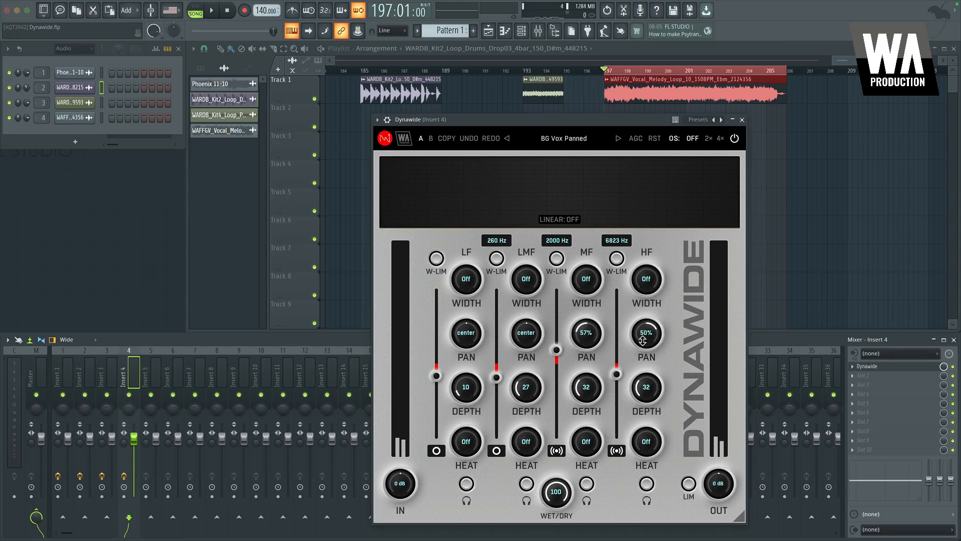
Listen to the HF band and the MF band of BG Vox Panned in solo, ending with all bands audible.
{"action": "left_click", "coordinate": [646, 484]}
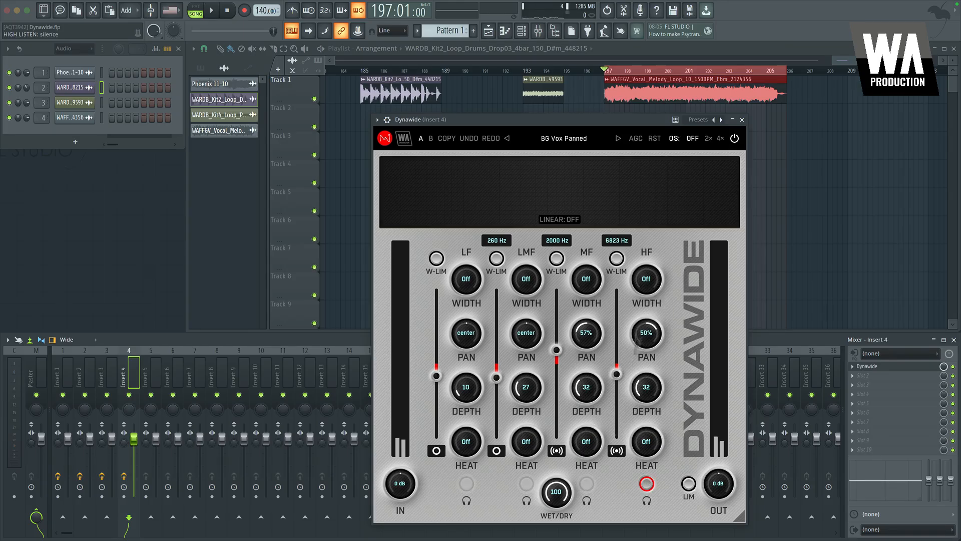
{"action": "key", "text": "space"}
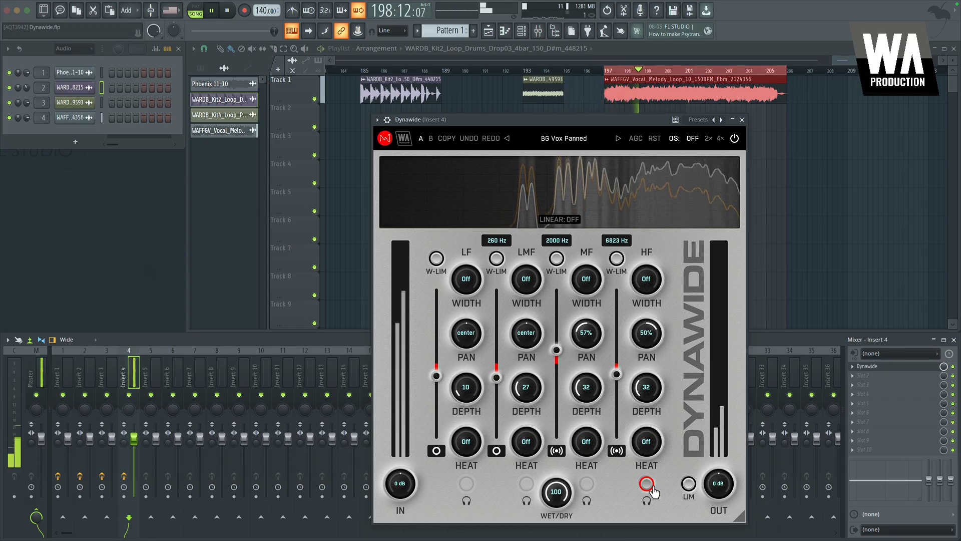
{"action": "left_click", "coordinate": [587, 484]}
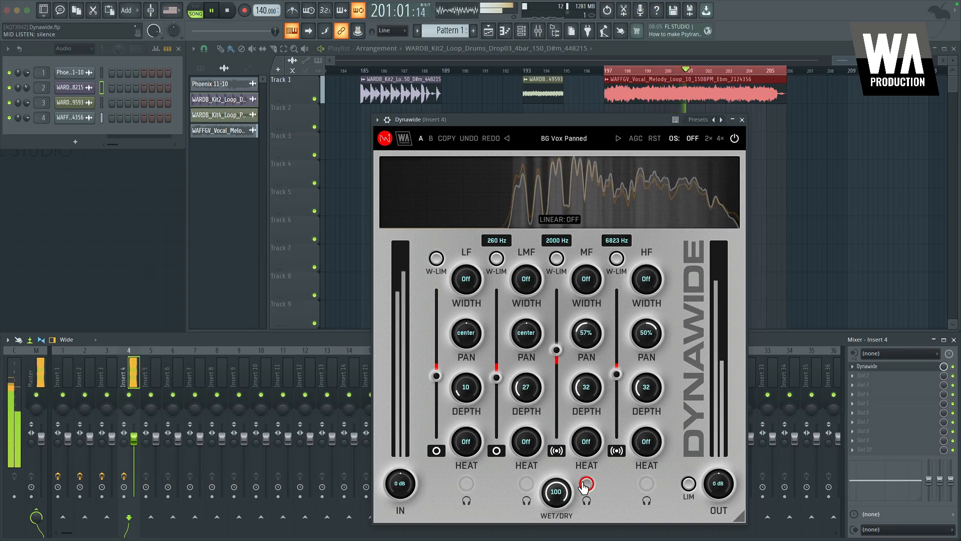
{"action": "left_click", "coordinate": [587, 485]}
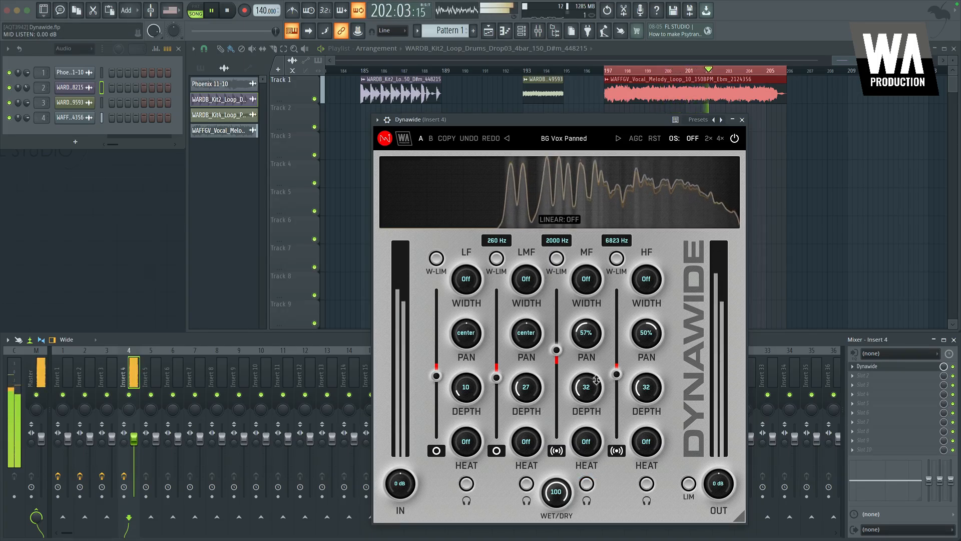
{"action": "key", "text": "space"}
Lower the MF band's fader to +1.92 dB and play the vocal loop to check the balance.
{"action": "left_click_drag", "start_coordinate": [556, 350], "coordinate": [556, 357]}
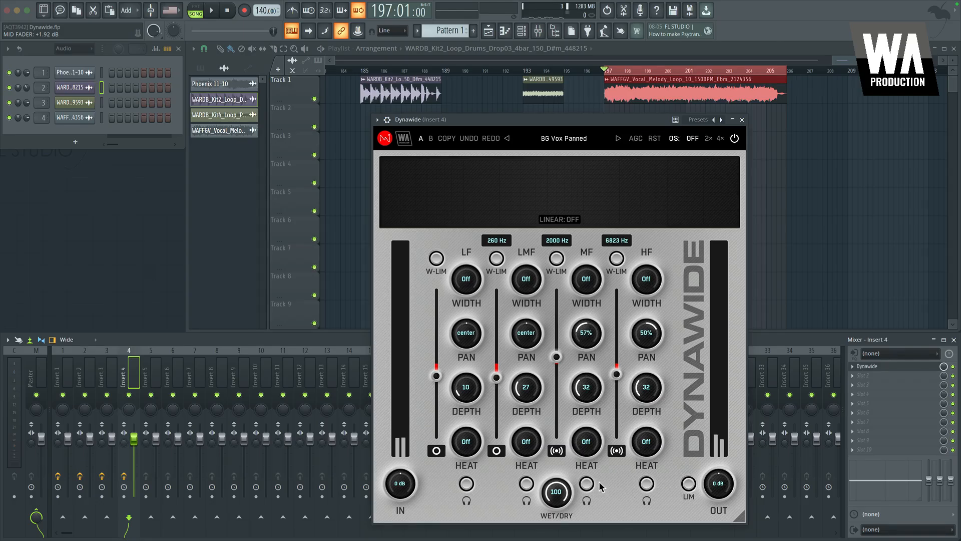
{"action": "key", "text": "space"}
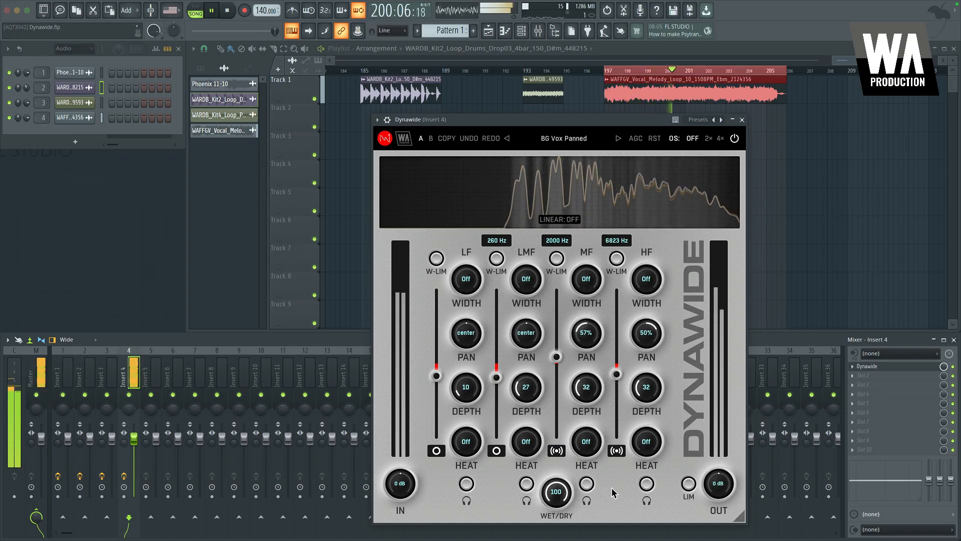
{"action": "key", "text": "space"}
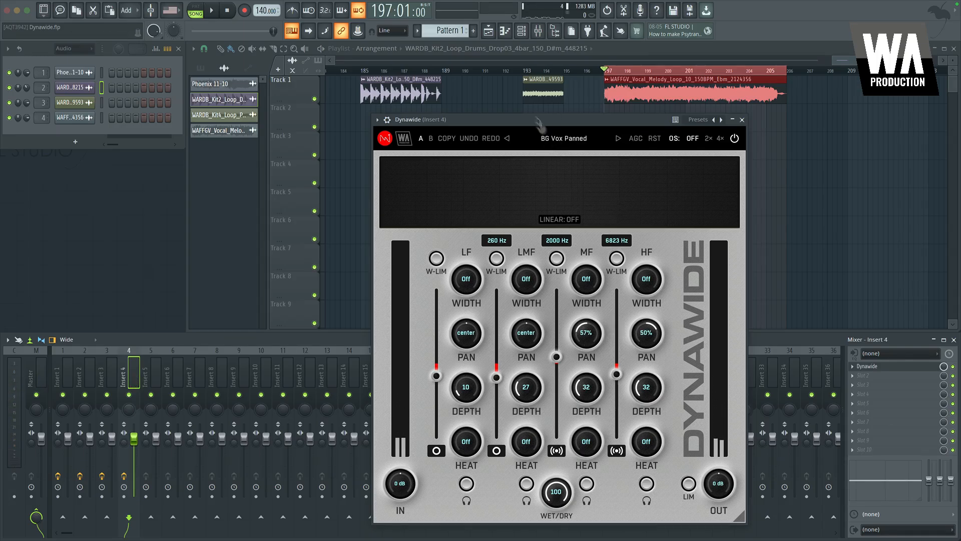
Select the drum loop at bars 185 to 189 as the playback range and open the Drums preset folder.
{"action": "scroll", "coordinate": [545, 71], "scroll_direction": "left", "scroll_amount": 4}
{"action": "left_click", "coordinate": [545, 71]}
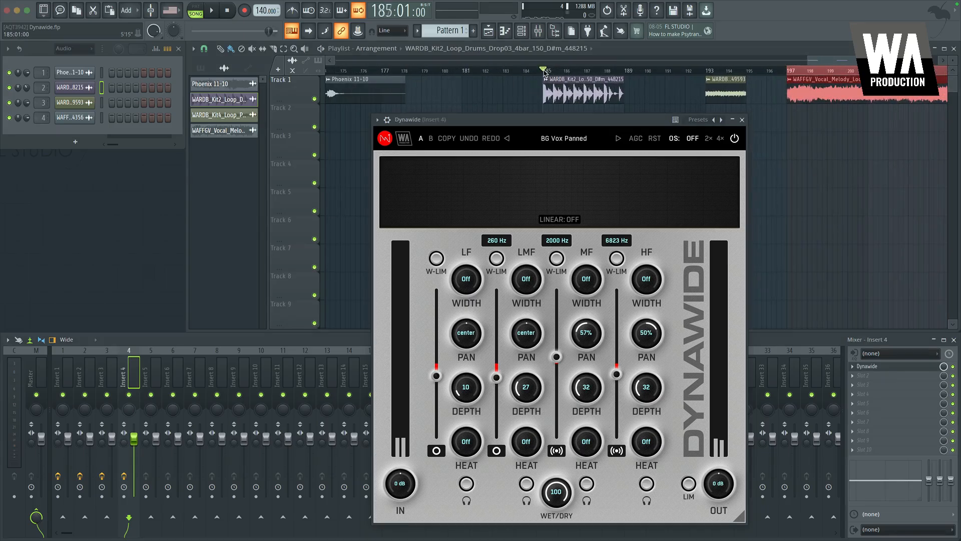
{"action": "left_click_drag", "start_coordinate": [545, 71], "coordinate": [625, 72]}
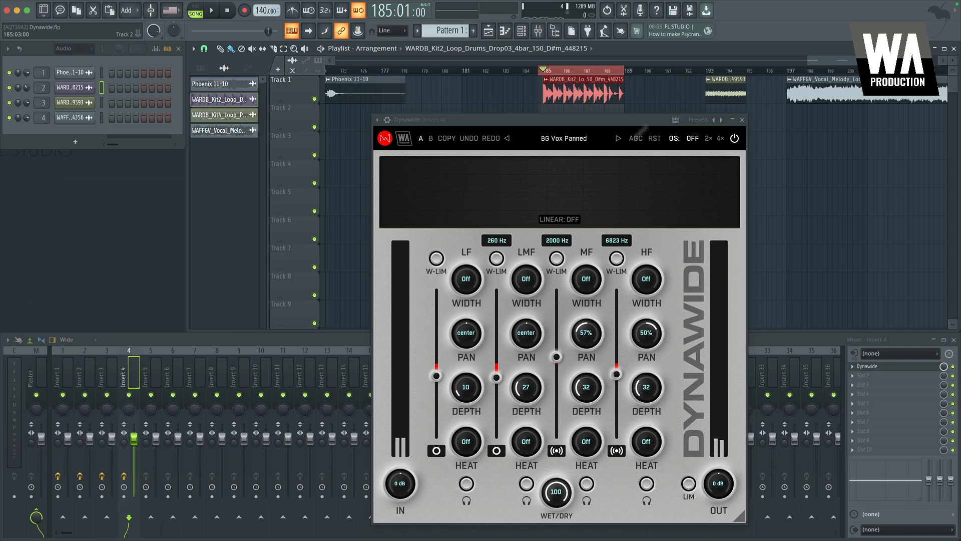
{"action": "left_click", "coordinate": [564, 138]}
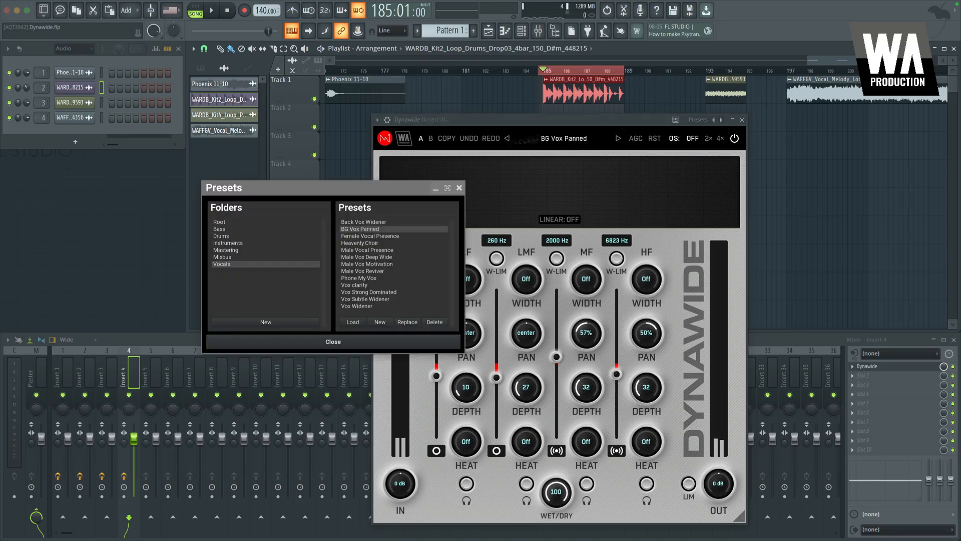
{"action": "left_click", "coordinate": [236, 237]}
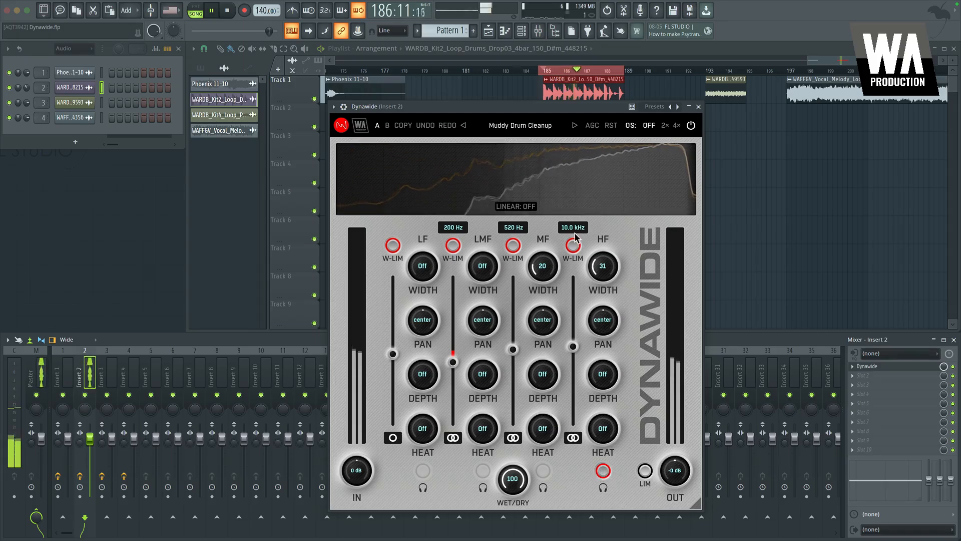
Set the crossover between the MF and HF bands to 11.8 kHz and pan the HF band 44% right.
{"action": "left_click_drag", "start_coordinate": [574, 228], "coordinate": [575, 186]}
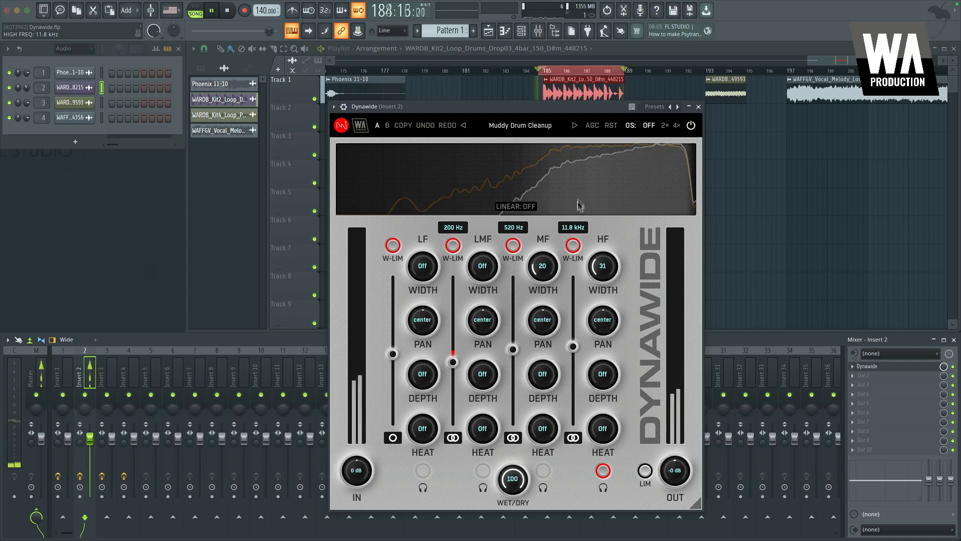
{"action": "key", "text": "space"}
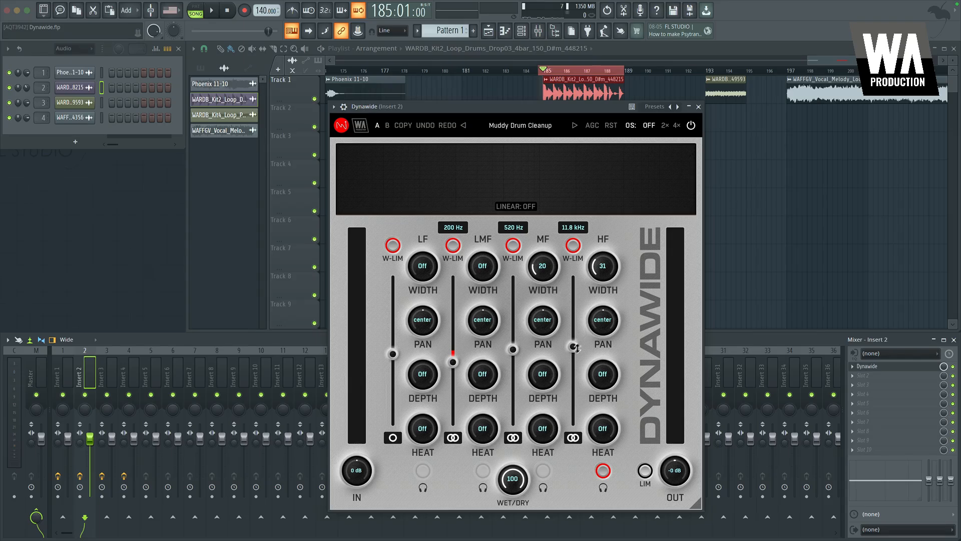
{"action": "left_click_drag", "start_coordinate": [596, 330], "coordinate": [595, 324]}
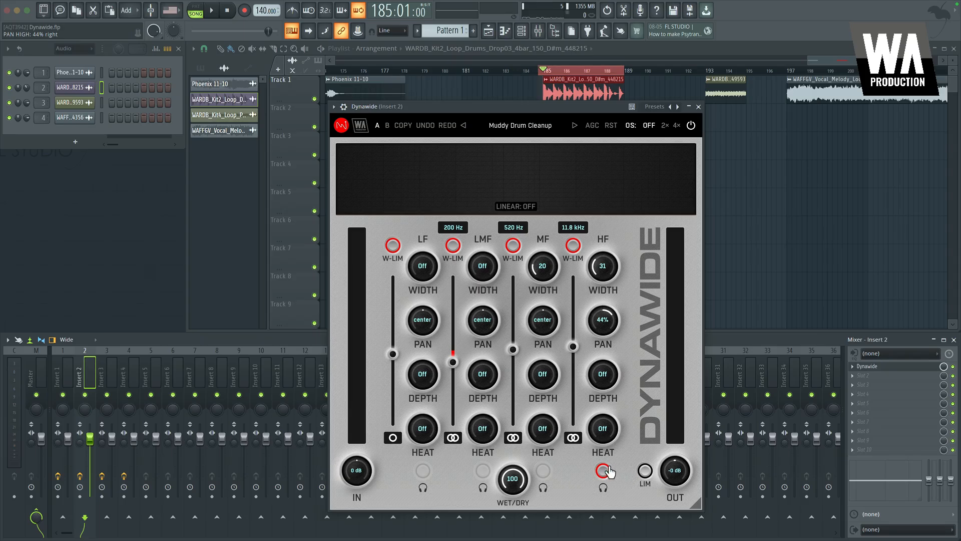
Solo the MF band while the drum loop plays, set its lower crossover to 915 Hz, and pan it 25% left.
{"action": "left_click", "coordinate": [543, 471]}
{"action": "key", "text": "space"}
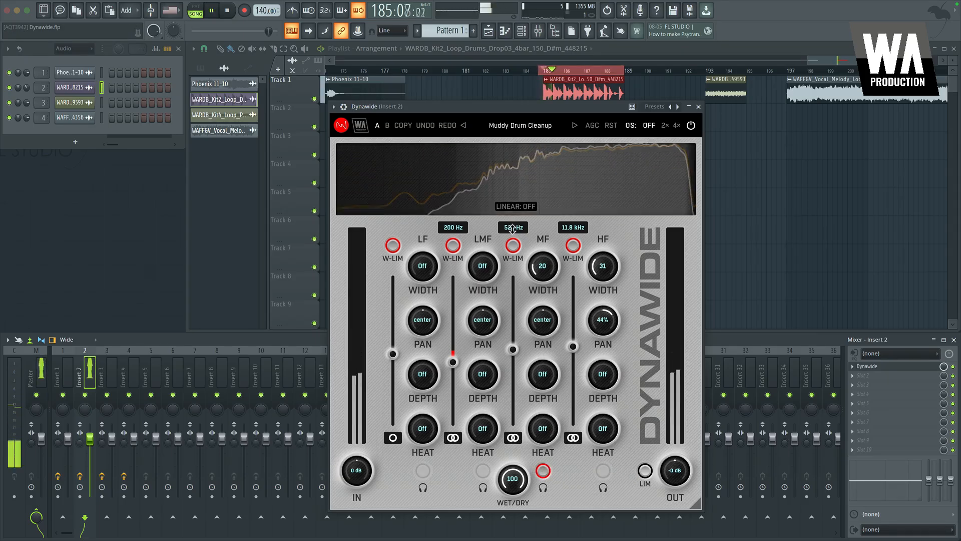
{"action": "left_click_drag", "start_coordinate": [513, 228], "coordinate": [515, 211]}
{"action": "left_click_drag", "start_coordinate": [543, 321], "coordinate": [544, 341]}
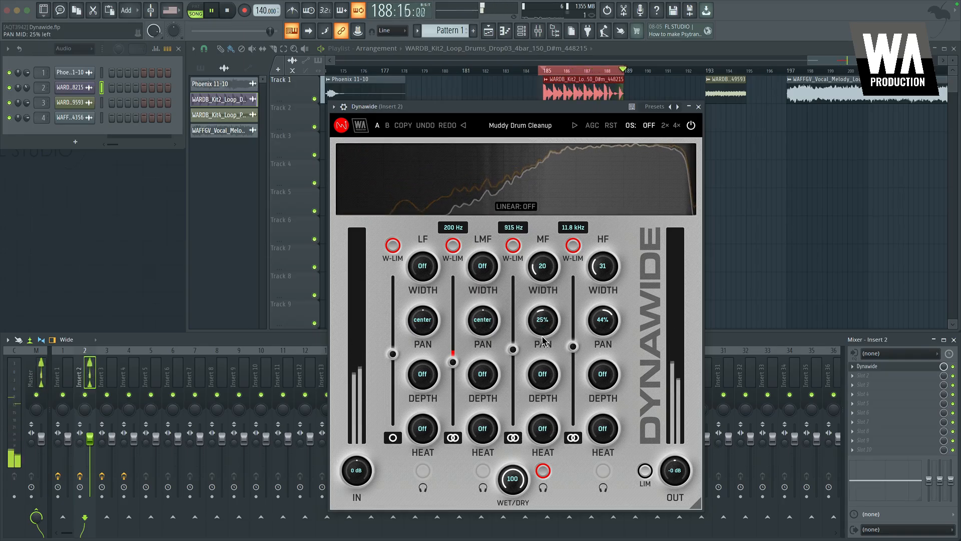
{"action": "key", "text": "space"}
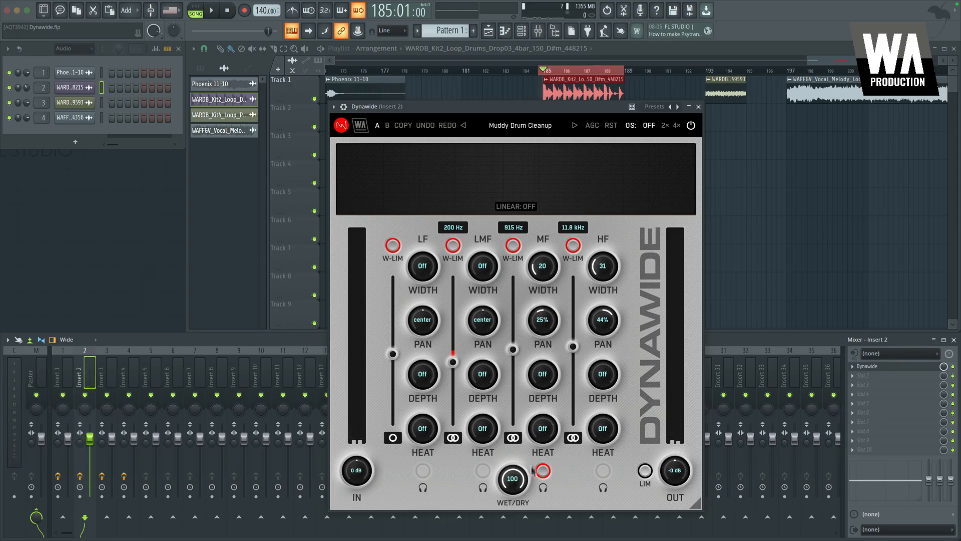
Turn off the MF band's solo and play the drum loop with all bands audible.
{"action": "left_click", "coordinate": [542, 471]}
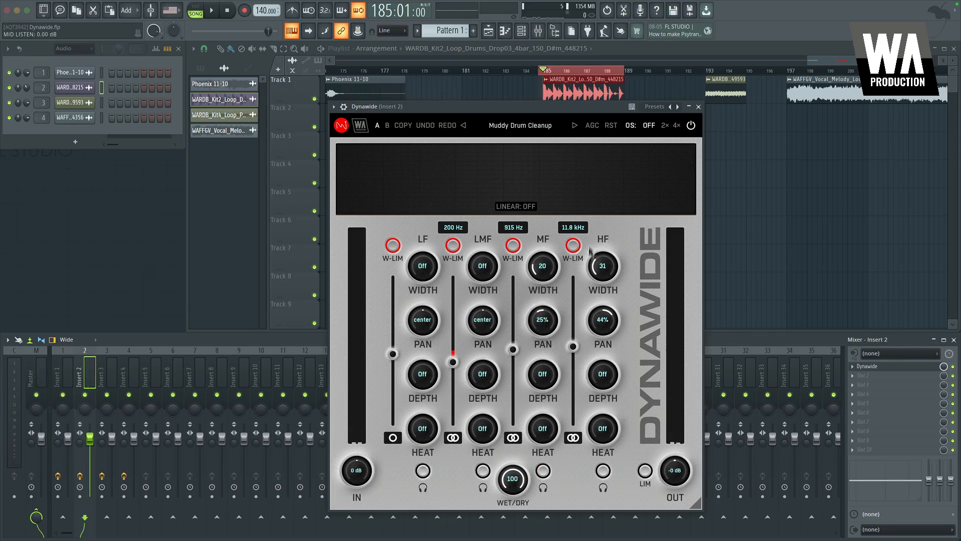
{"action": "key", "text": "space"}
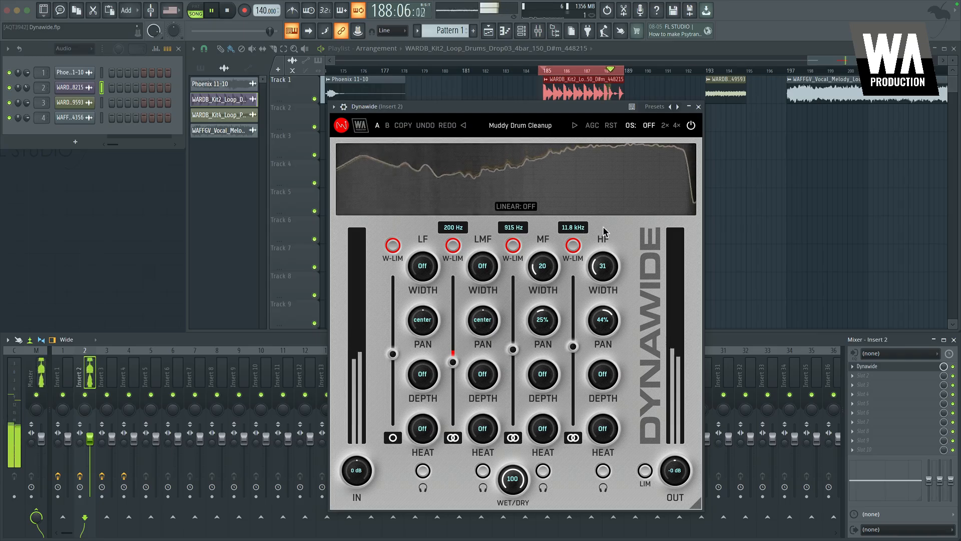
{"action": "key", "text": "space"}
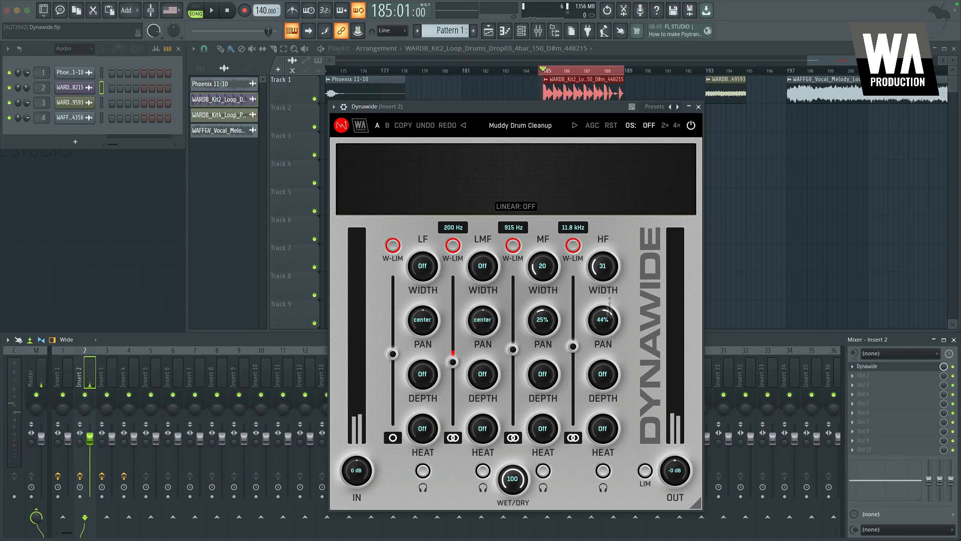